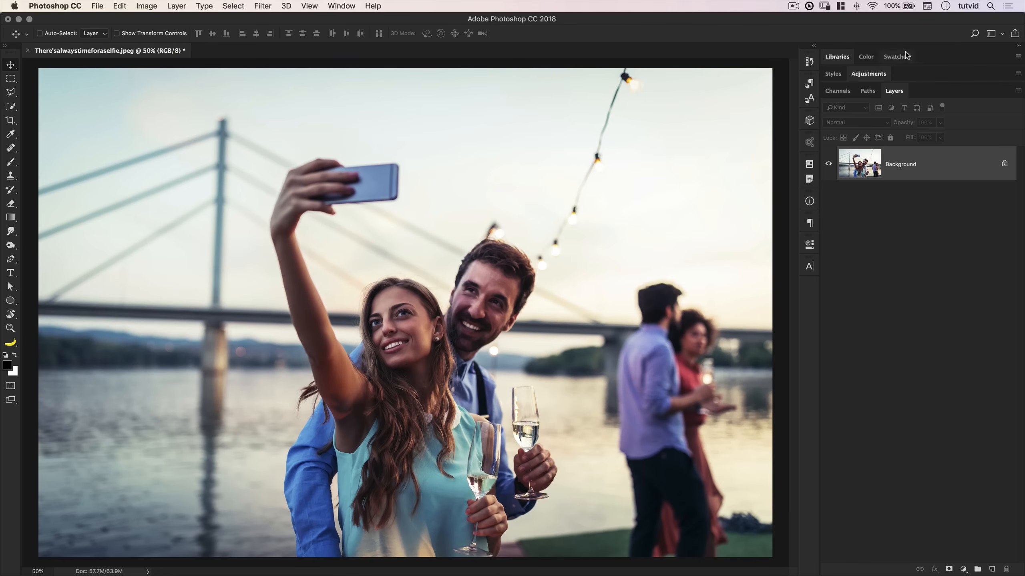
# - Load the saved Woman-Select channel as a new selection around the woman and return to the layer list
pyautogui.click(838, 90)
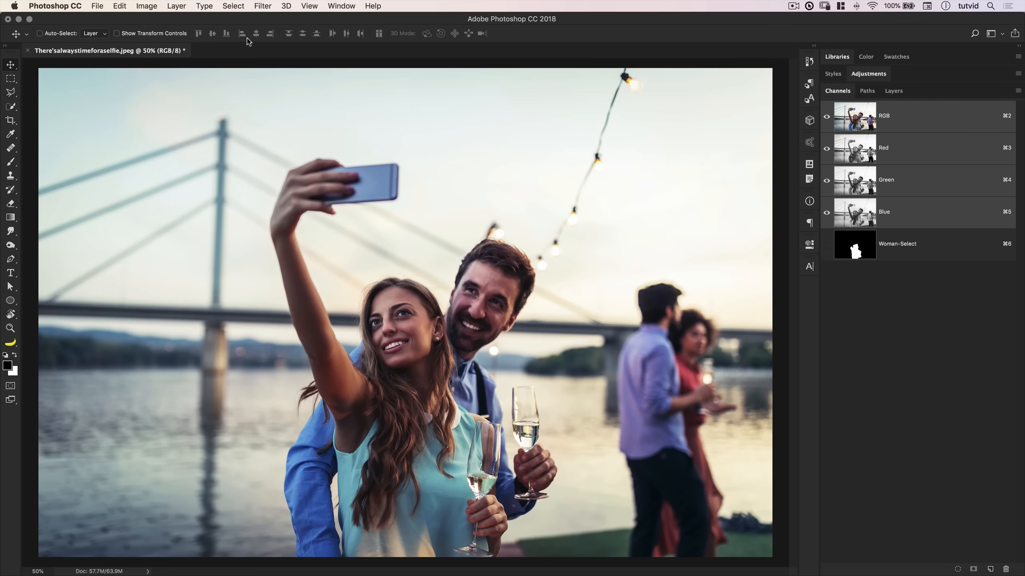
pyautogui.click(234, 6)
pyautogui.click(257, 235)
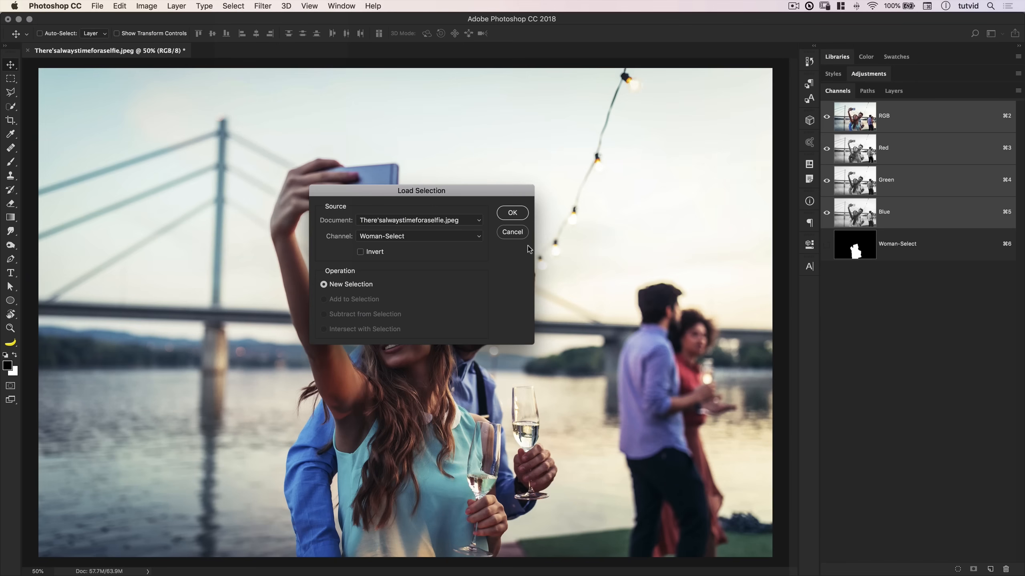
pyautogui.click(388, 236)
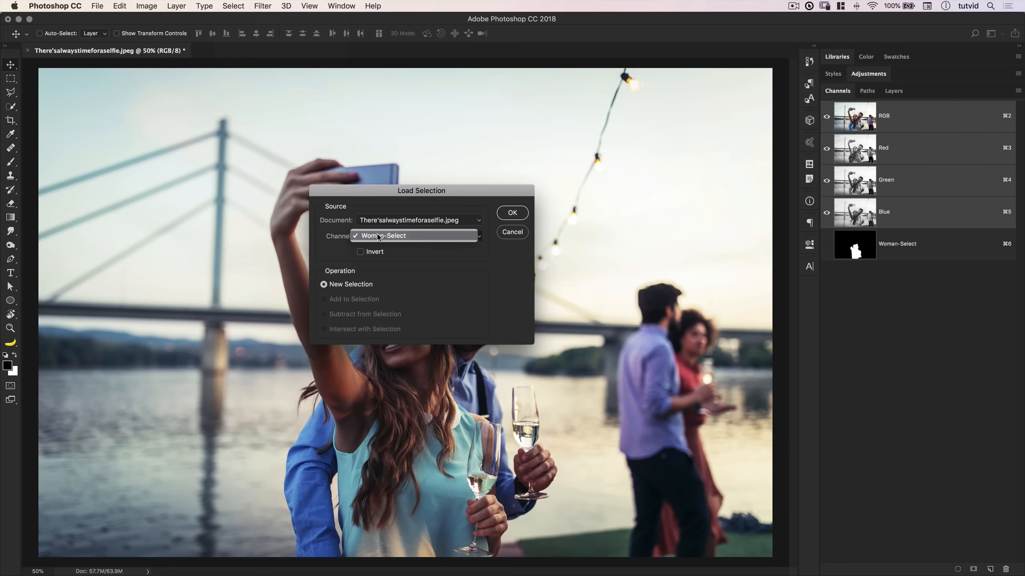
pyautogui.click(427, 237)
pyautogui.click(512, 213)
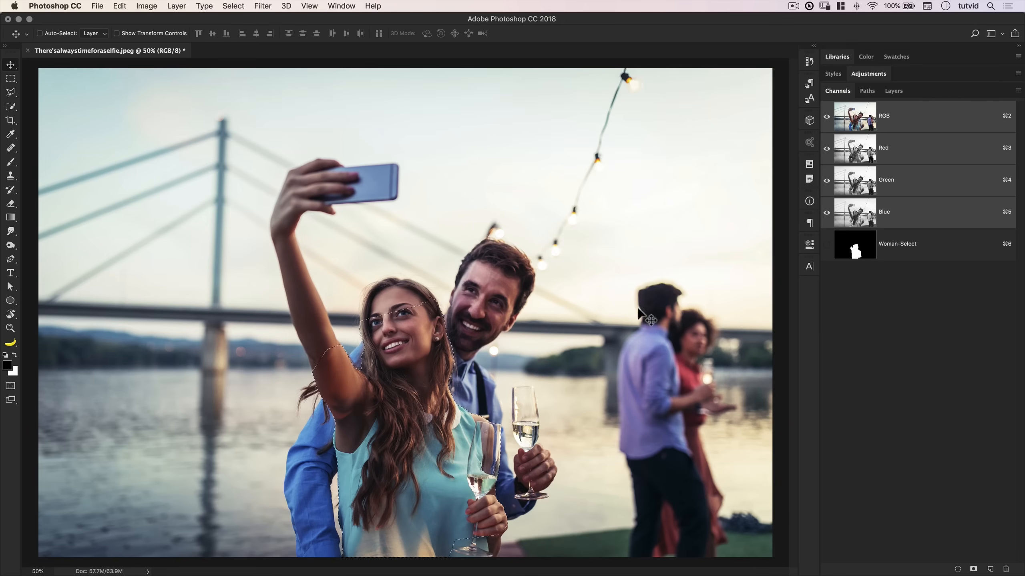
pyautogui.click(891, 91)
# - Examine the selection outline up close around the woman's face, arm, dress, glass and hand
pyautogui.press('super+d')
pyautogui.press('z')
pyautogui.click(392, 362)
pyautogui.click(390, 362)
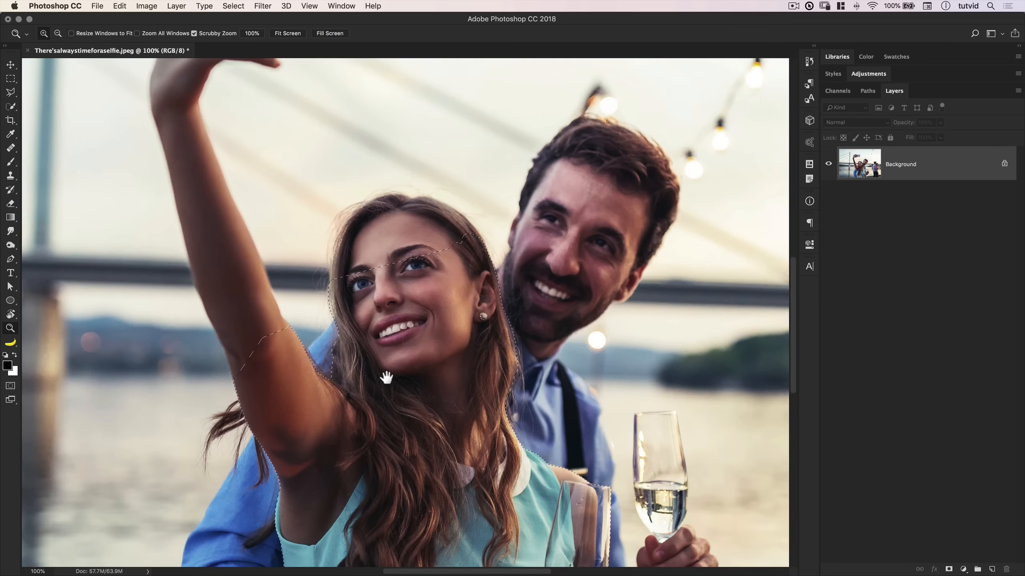
pyautogui.press('super+shift+d')
pyautogui.moveTo(386, 377); pyautogui.dragTo(401, 323)
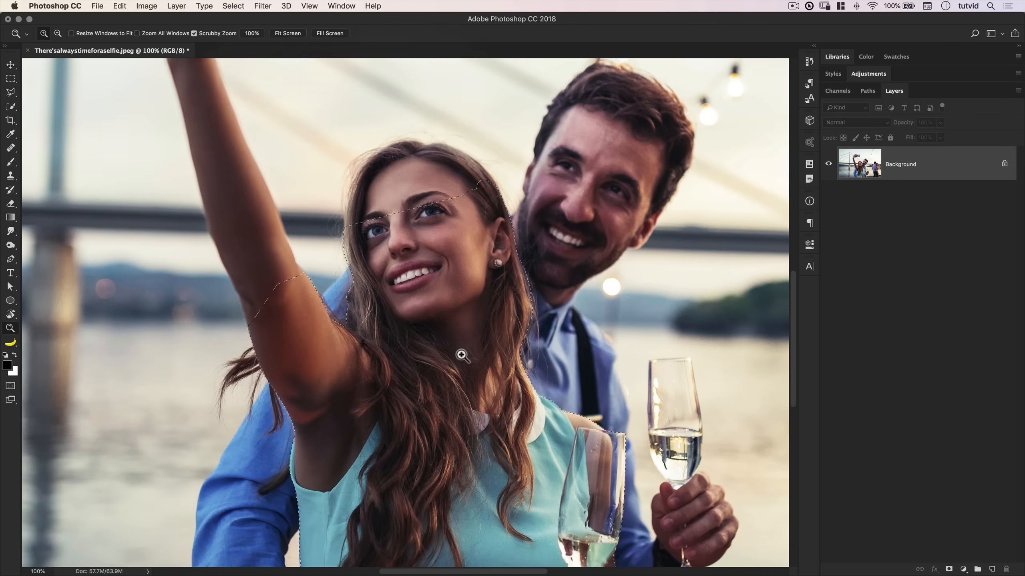
pyautogui.moveTo(461, 355); pyautogui.dragTo(224, 222)
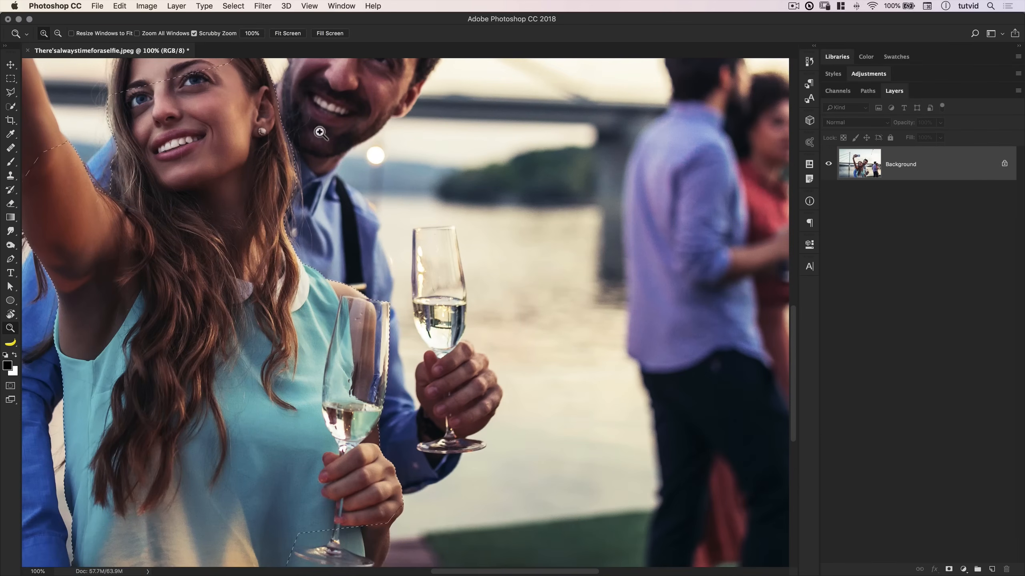
pyautogui.moveTo(294, 114); pyautogui.dragTo(280, 153)
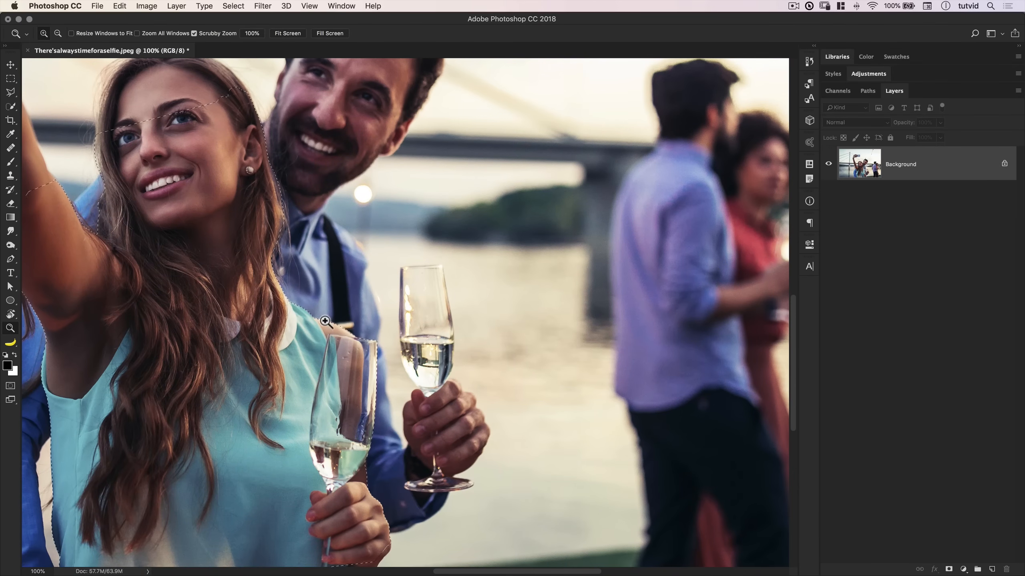
pyautogui.moveTo(395, 370); pyautogui.dragTo(392, 290)
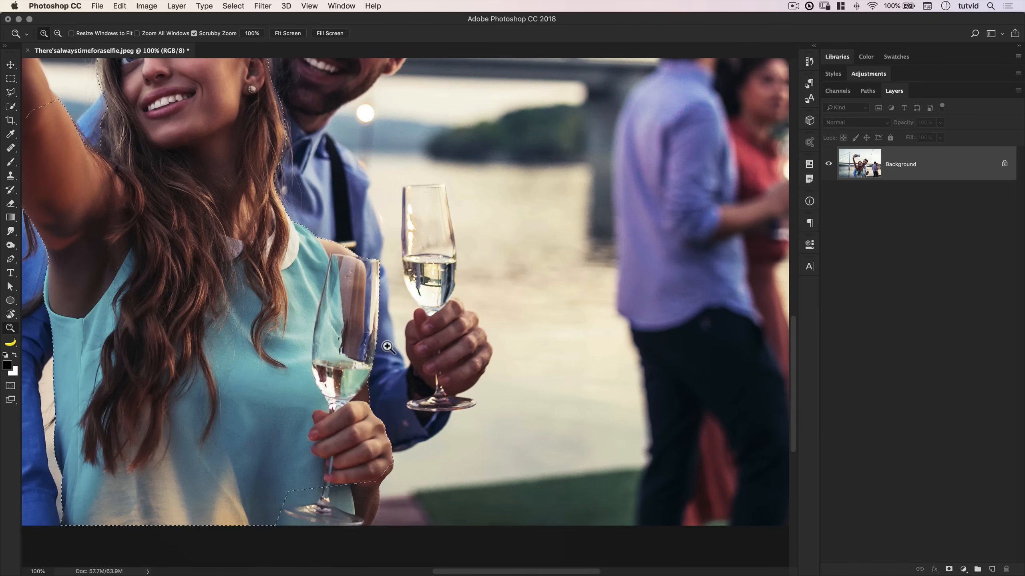
pyautogui.moveTo(396, 394); pyautogui.dragTo(423, 366)
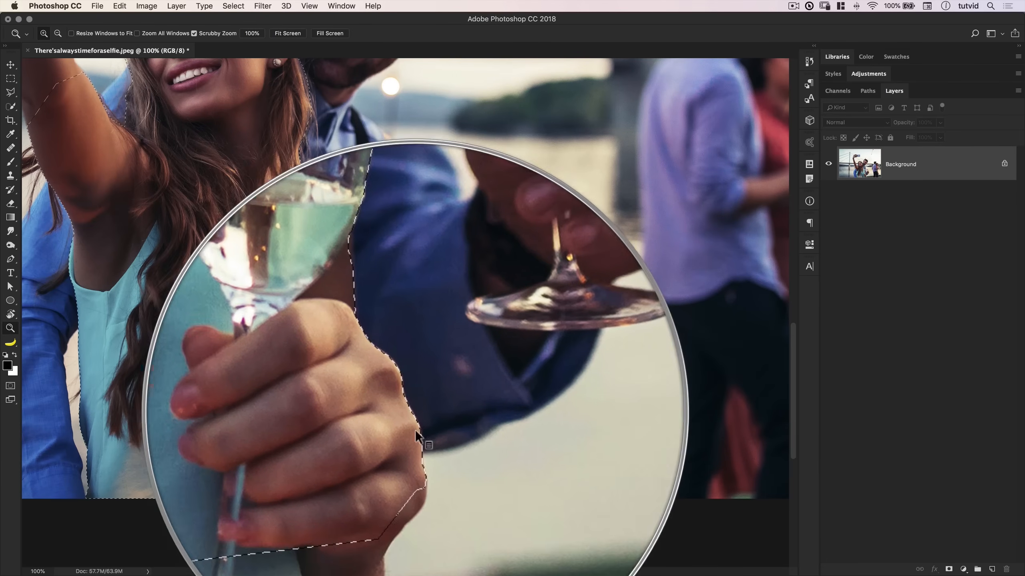
pyautogui.moveTo(240, 431); pyautogui.dragTo(522, 436)
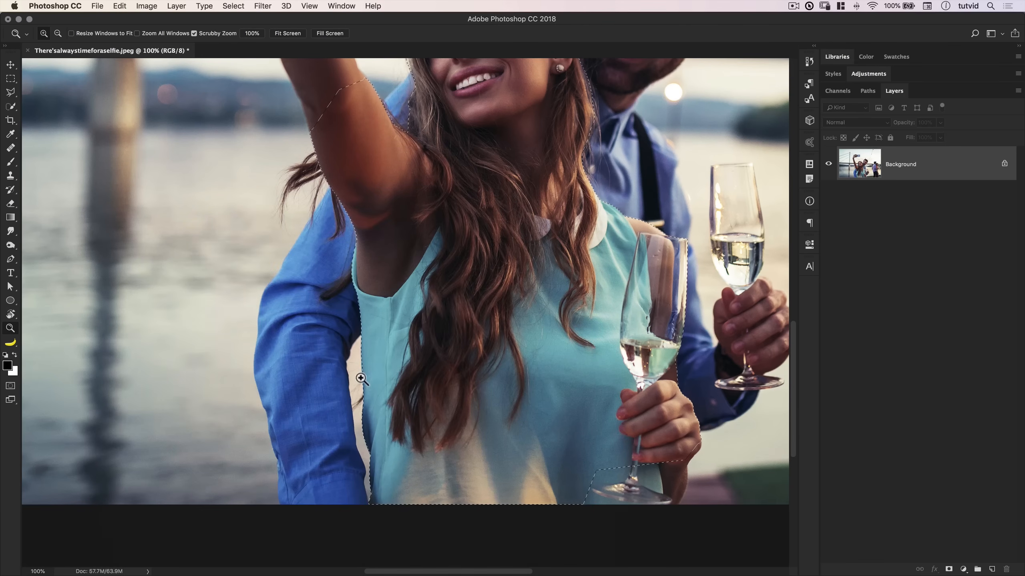
pyautogui.moveTo(373, 343); pyautogui.dragTo(355, 435)
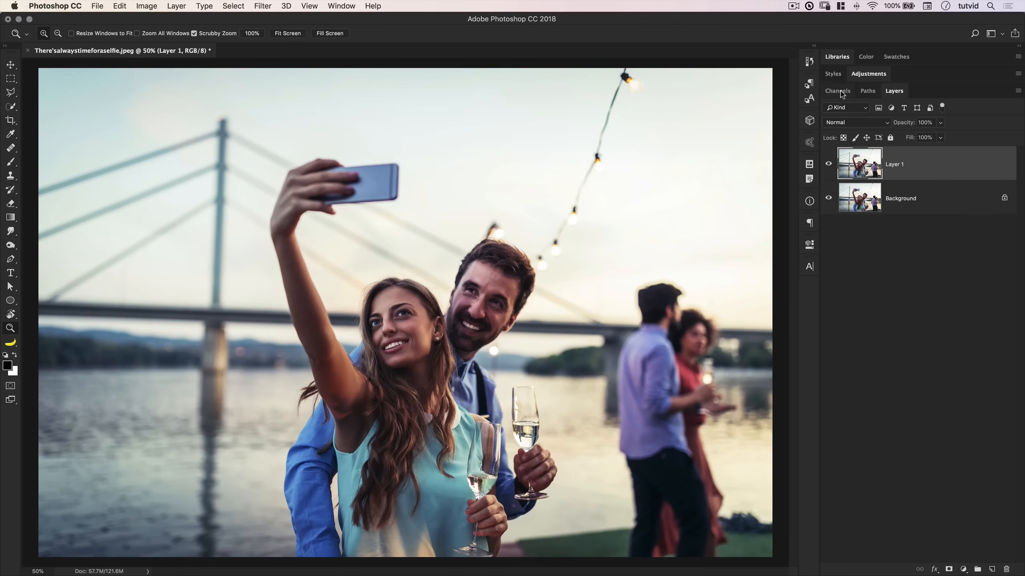
# - Load the Woman-Select channel as a selection with Layer 1 active and invert it
pyautogui.click(843, 91)
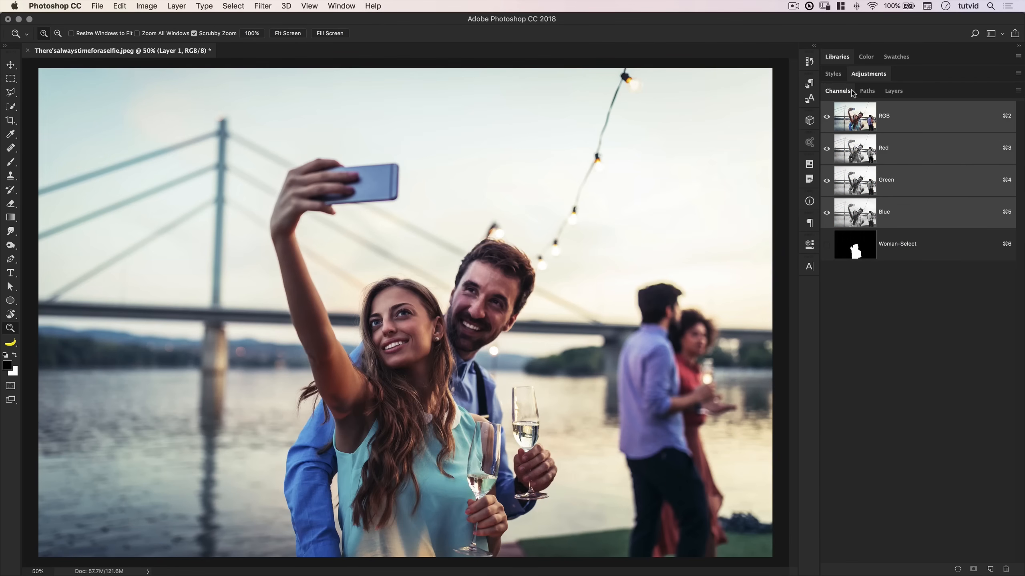
pyautogui.keyDown('super'); pyautogui.click(854, 248); pyautogui.keyUp('super')
pyautogui.click(893, 91)
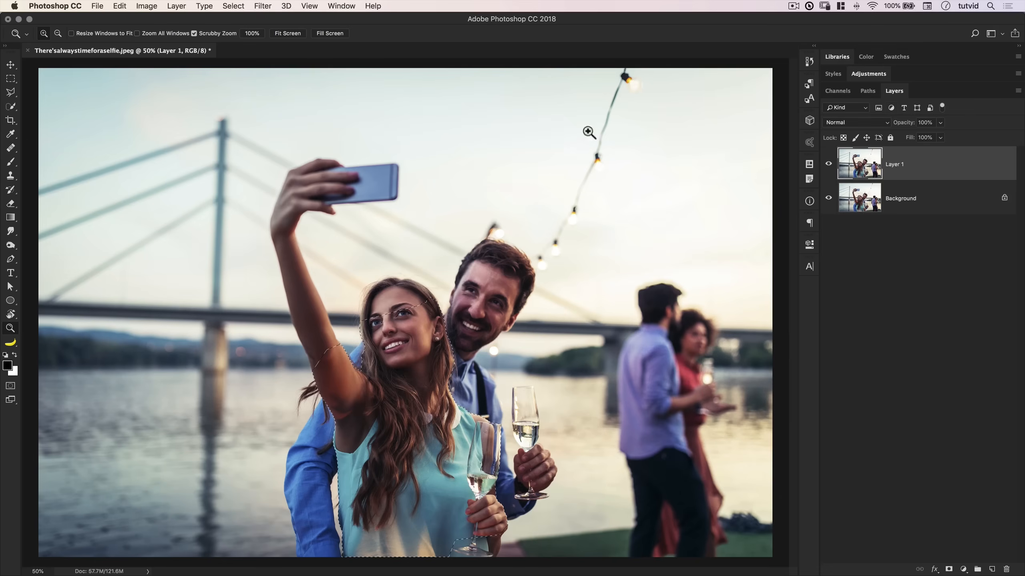
pyautogui.click(233, 6)
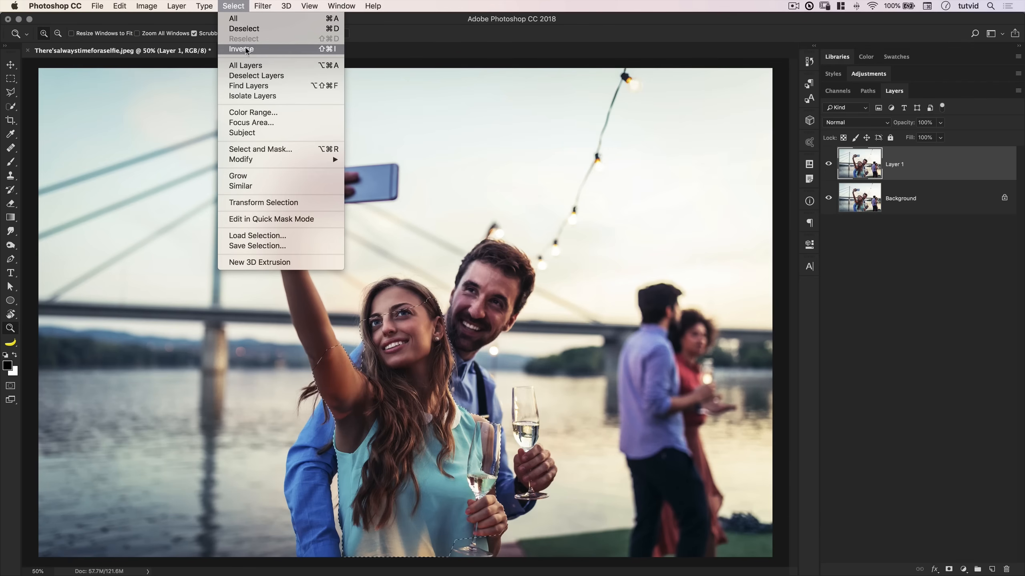
pyautogui.click(267, 49)
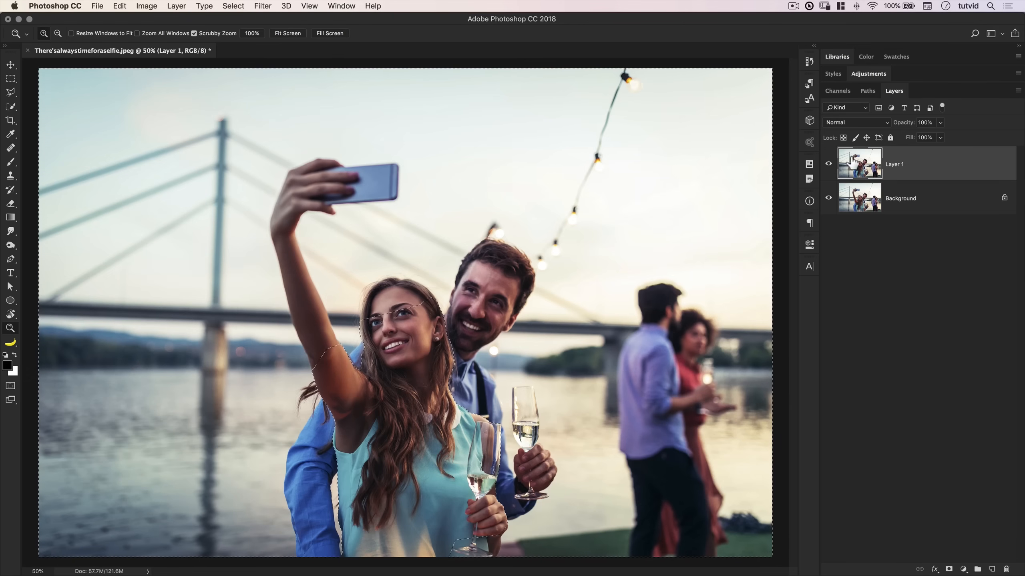
# - Inspect the inverted selection's edge up close where the man's blue sleeve meets the woman's arm and dress
pyautogui.doubleClick(321, 487)
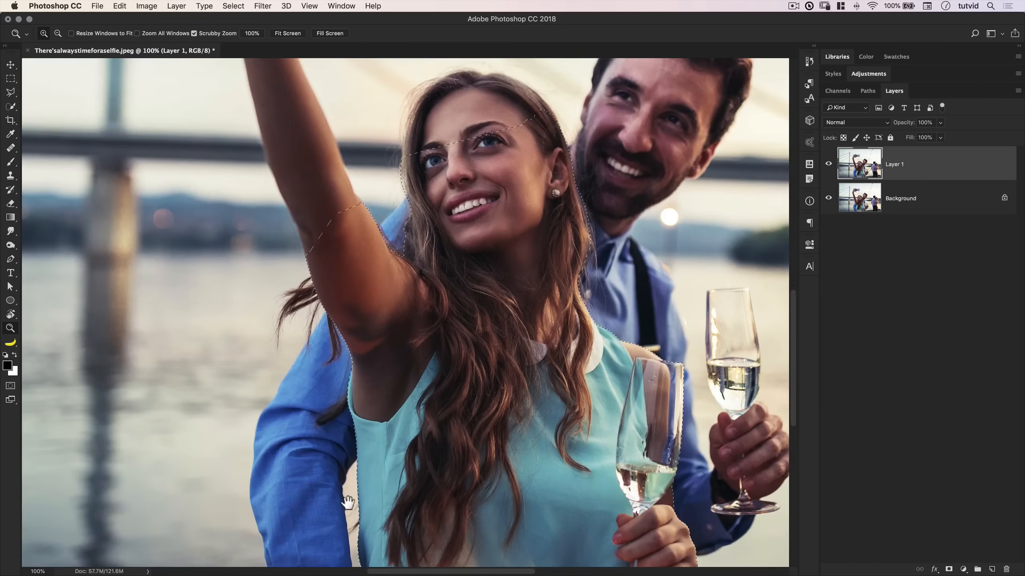
pyautogui.moveTo(352, 503); pyautogui.dragTo(486, 321)
pyautogui.click(476, 297)
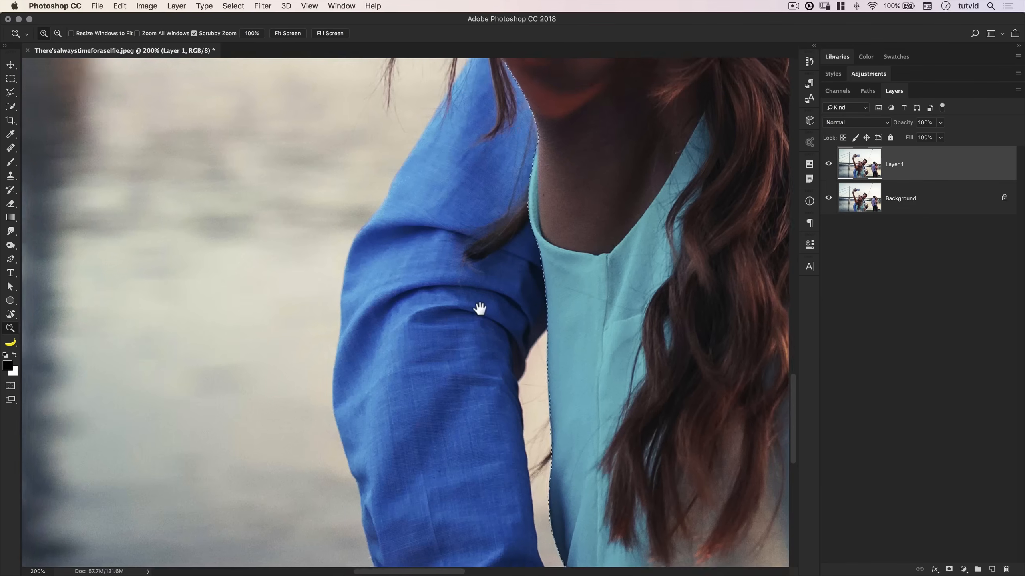
pyautogui.keyDown('alt'); pyautogui.click(469, 288); pyautogui.keyUp('alt')
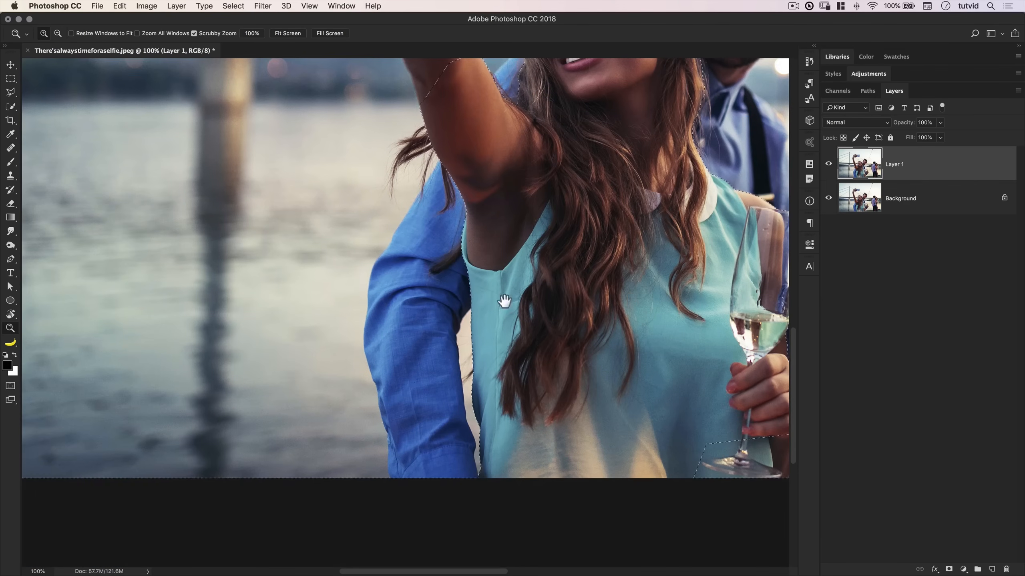
pyautogui.moveTo(608, 236); pyautogui.dragTo(425, 401)
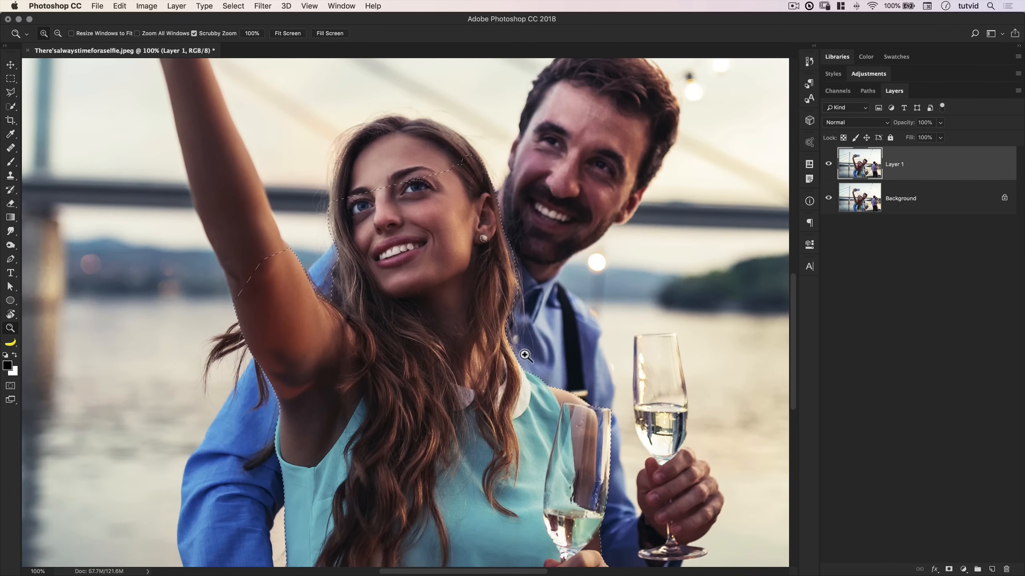
pyautogui.keyDown('alt'); pyautogui.click(523, 342); pyautogui.keyUp('alt')
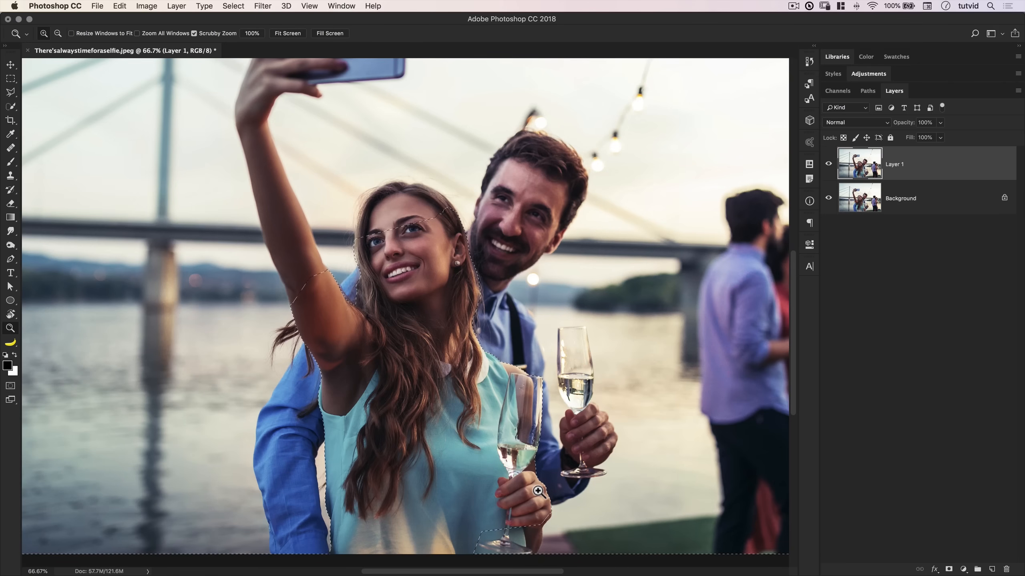
pyautogui.click(279, 495)
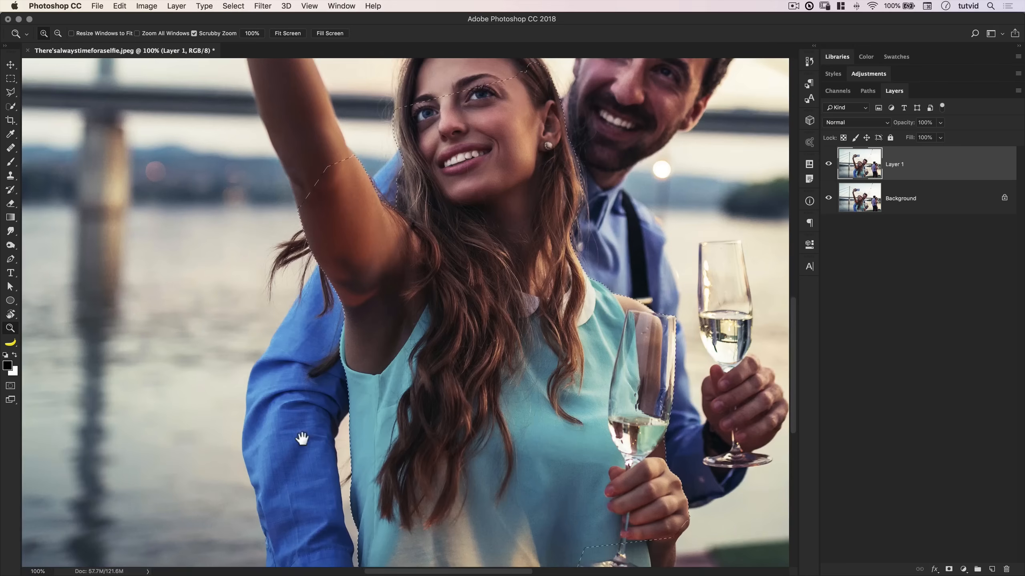
pyautogui.moveTo(297, 443); pyautogui.dragTo(350, 406)
pyautogui.click(319, 324)
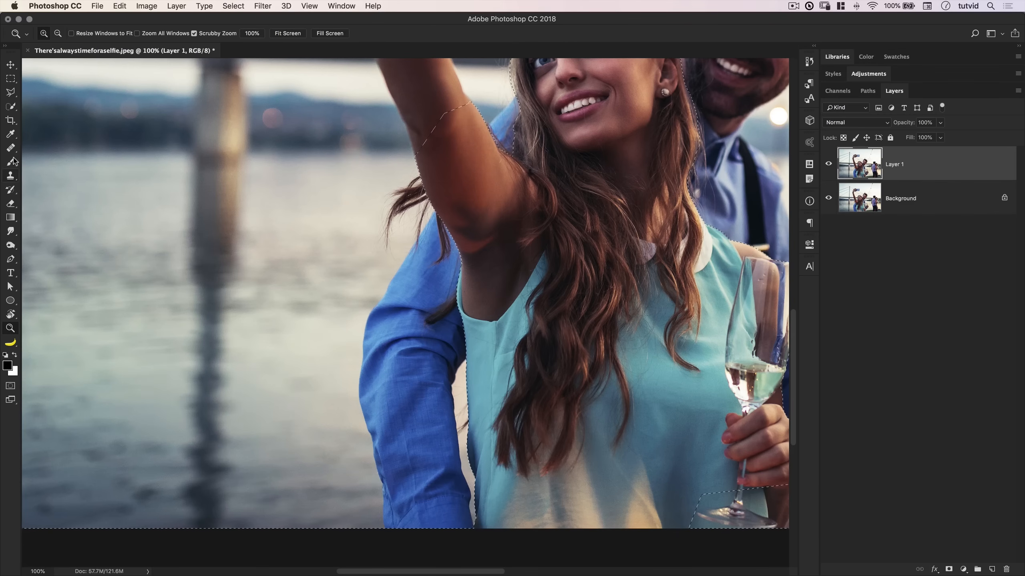
# - Choose the Clone Stamp tool and give its 90 px brush a soft edge
pyautogui.rightClick(10, 175)
pyautogui.click(56, 176)
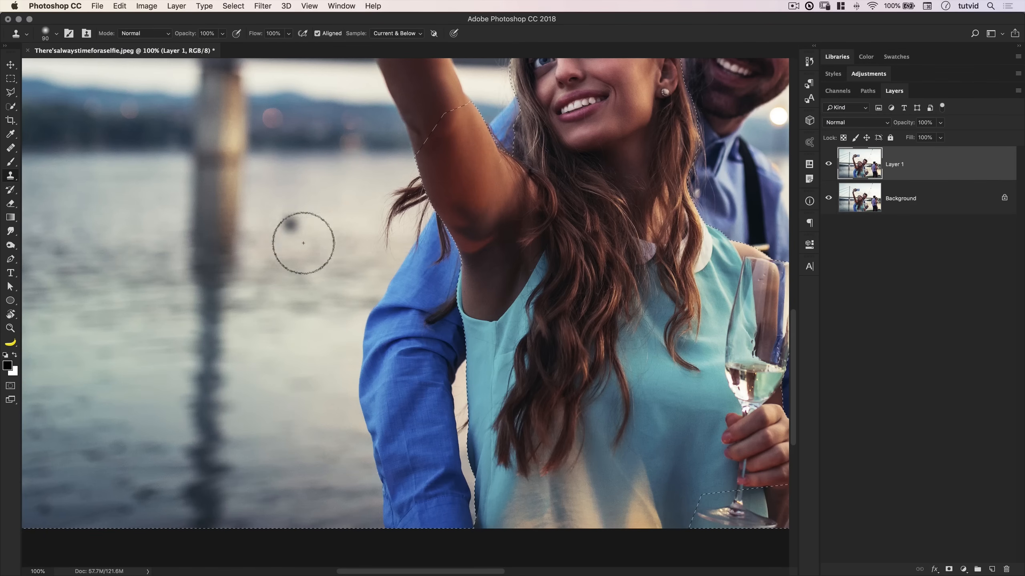
pyautogui.rightClick(303, 243)
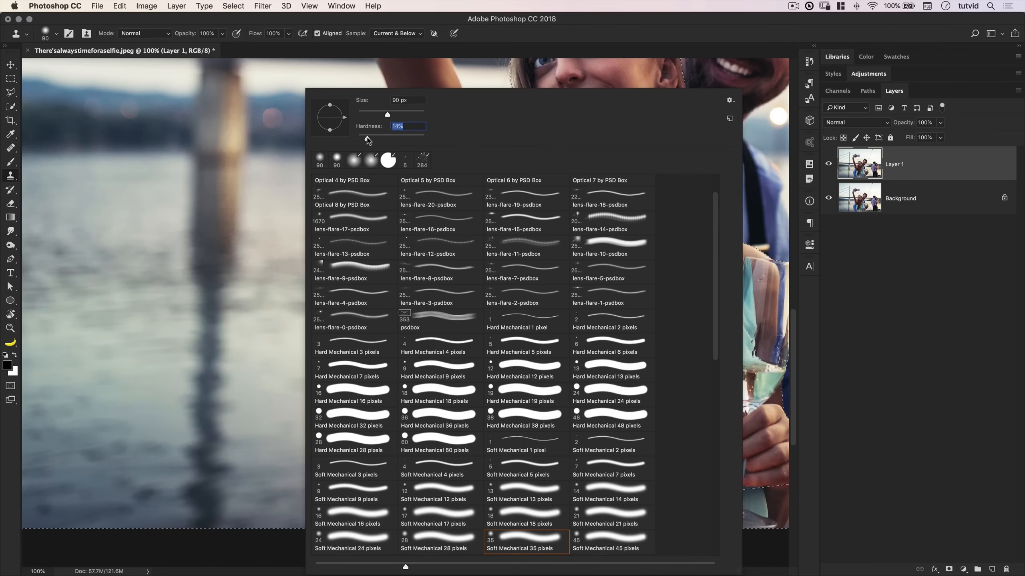
pyautogui.click(287, 246)
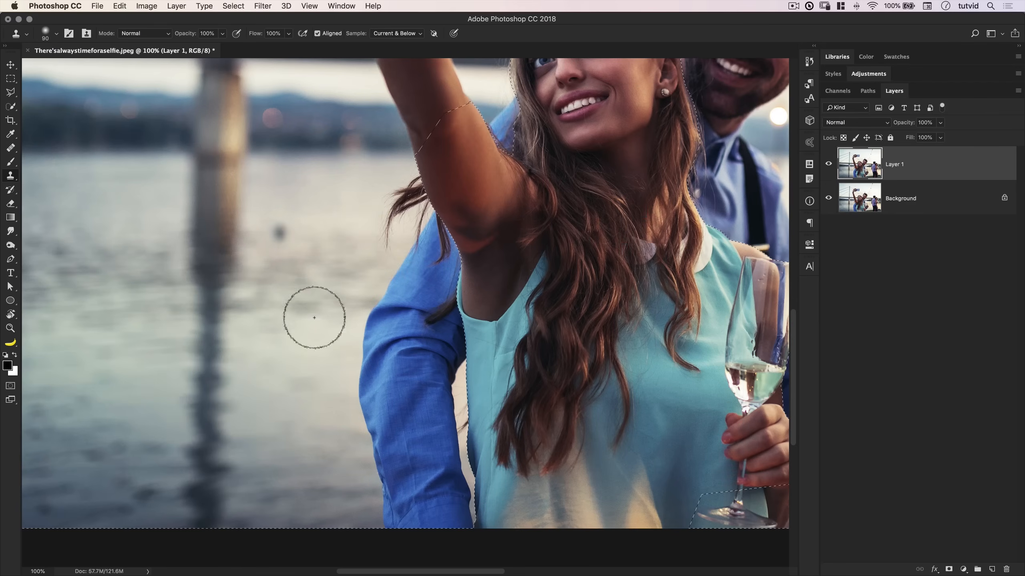
# - Clone nearby water over the man's blue sleeve and the stray hair beside the woman, down to the photo's lower edge
pyautogui.keyDown('alt'); pyautogui.click(297, 195); pyautogui.keyUp('alt')
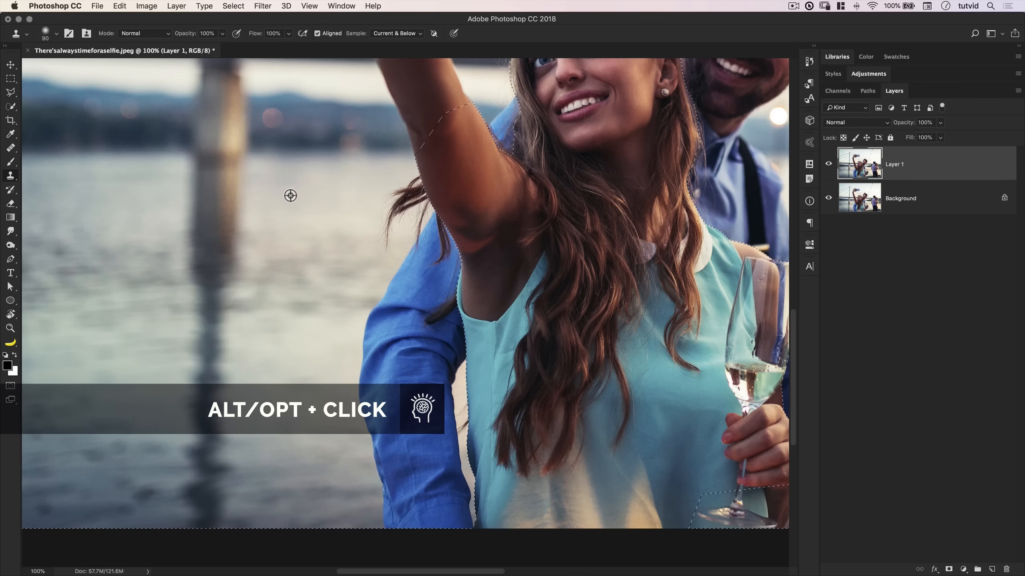
pyautogui.keyDown('alt'); pyautogui.click(289, 199); pyautogui.keyUp('alt')
pyautogui.moveTo(436, 203)
pyautogui.mouseDown()
pyautogui.moveTo(406, 213)
pyautogui.moveTo(401, 257)
pyautogui.moveTo(409, 263)
pyautogui.moveTo(437, 223)
pyautogui.moveTo(451, 275)
pyautogui.moveTo(471, 284)
pyautogui.moveTo(423, 271)
pyautogui.moveTo(412, 311)
pyautogui.moveTo(392, 321)
pyautogui.moveTo(402, 357)
pyautogui.moveTo(396, 338)
pyautogui.moveTo(388, 379)
pyautogui.moveTo(398, 348)
pyautogui.moveTo(469, 321)
pyautogui.moveTo(468, 350)
pyautogui.moveTo(437, 387)
pyautogui.moveTo(456, 403)
pyautogui.moveTo(474, 366)
pyautogui.moveTo(435, 353)
pyautogui.moveTo(381, 389)
pyautogui.moveTo(374, 419)
pyautogui.moveTo(373, 407)
pyautogui.moveTo(394, 460)
pyautogui.moveTo(414, 461)
pyautogui.moveTo(395, 514)
pyautogui.moveTo(401, 527)
pyautogui.moveTo(417, 392)
pyautogui.moveTo(410, 369)
pyautogui.moveTo(465, 410)
pyautogui.moveTo(422, 409)
pyautogui.moveTo(470, 404)
pyautogui.moveTo(476, 521)
pyautogui.moveTo(481, 508)
pyautogui.moveTo(474, 552)
pyautogui.moveTo(440, 476)
pyautogui.moveTo(416, 507)
pyautogui.mouseUp()
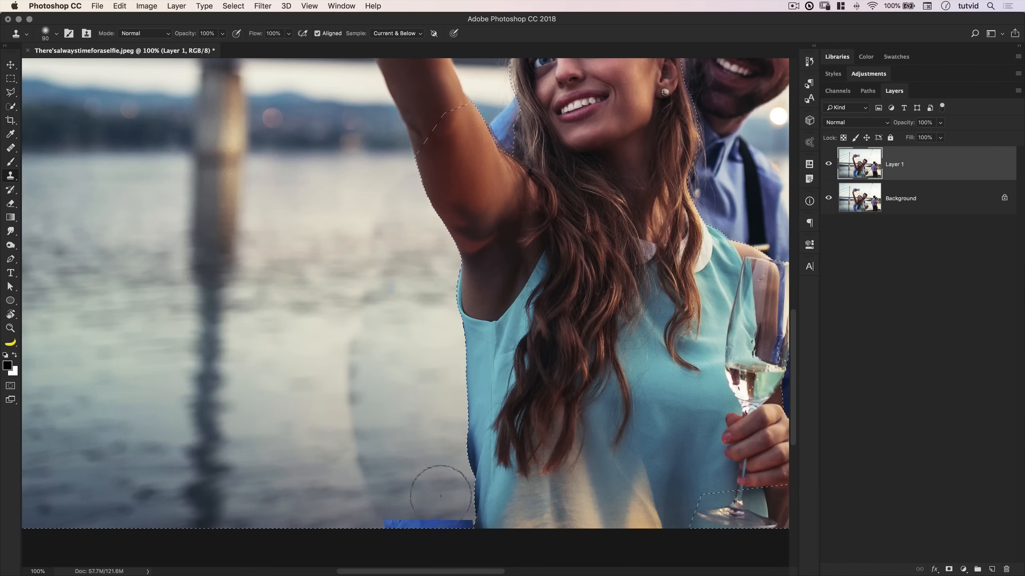
pyautogui.keyDown('alt'); pyautogui.click(286, 502); pyautogui.keyUp('alt')
pyautogui.moveTo(385, 538); pyautogui.dragTo(483, 536)
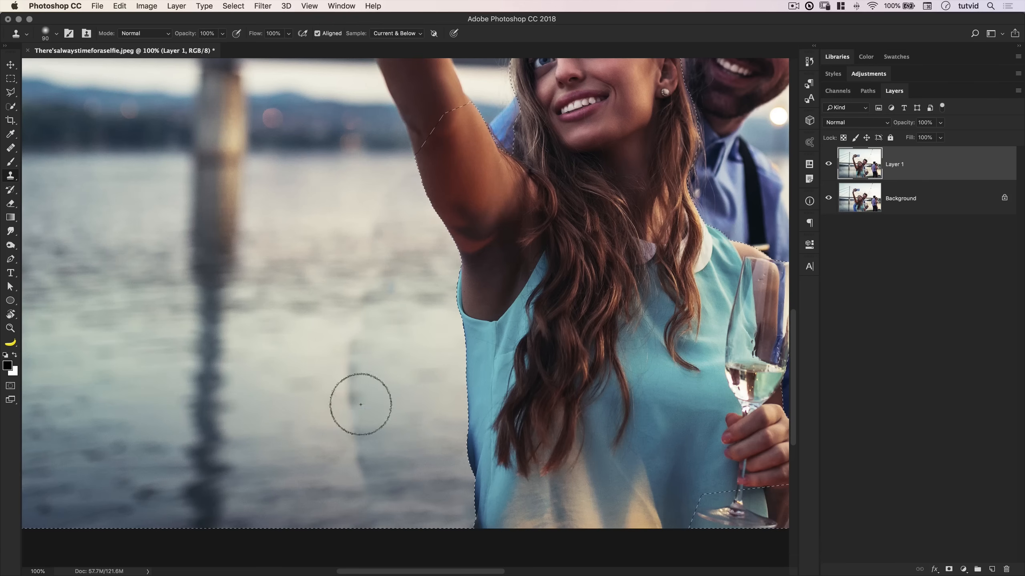
pyautogui.click(12, 148)
pyautogui.rightClick(12, 148)
pyautogui.click(49, 149)
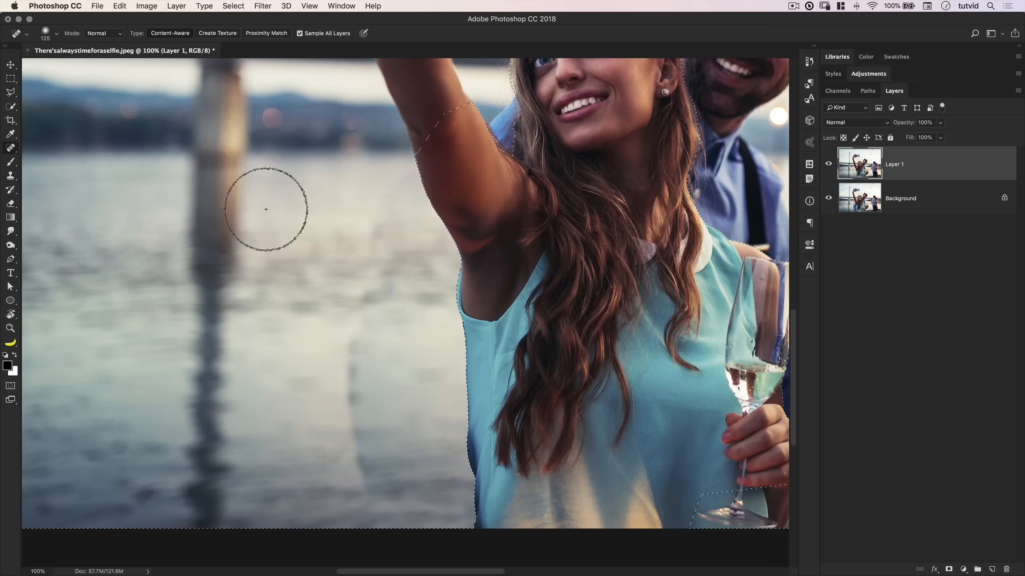
pyautogui.rightClick(329, 277)
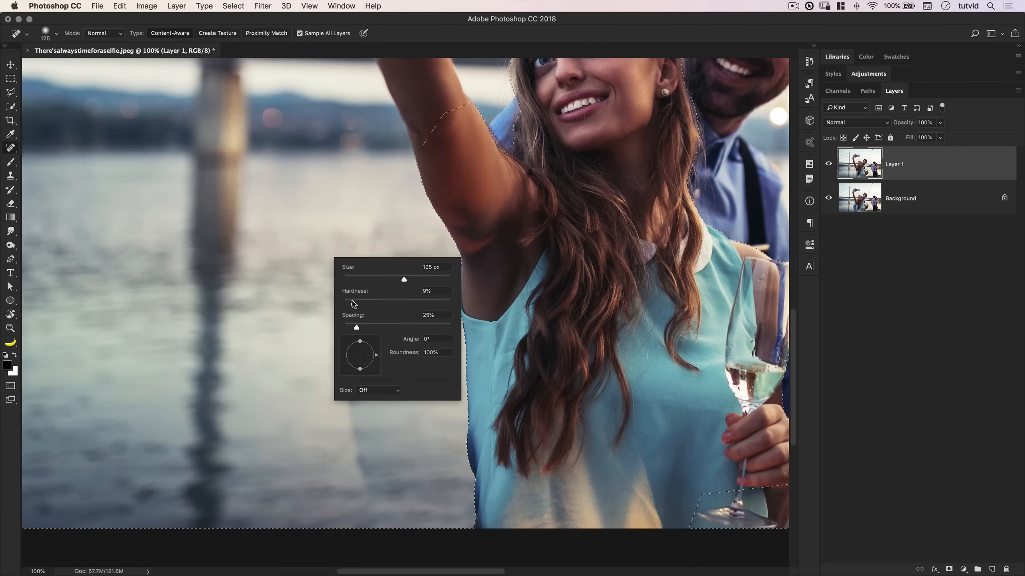
# - Switch to the Healing Brush tool and check its brush size, hardness and diffusion settings
pyautogui.click(12, 149)
pyautogui.rightClick(12, 150)
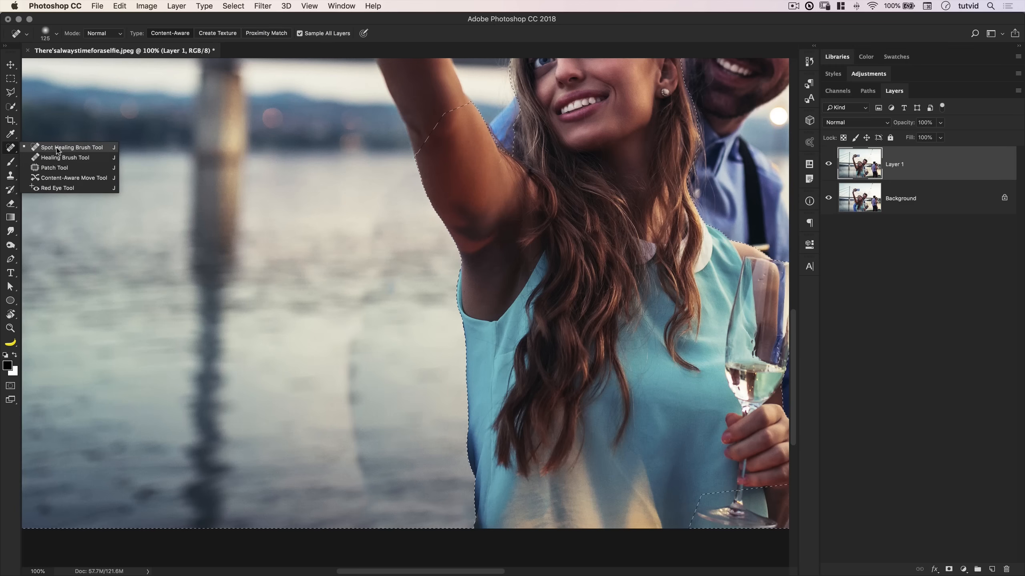
pyautogui.click(60, 158)
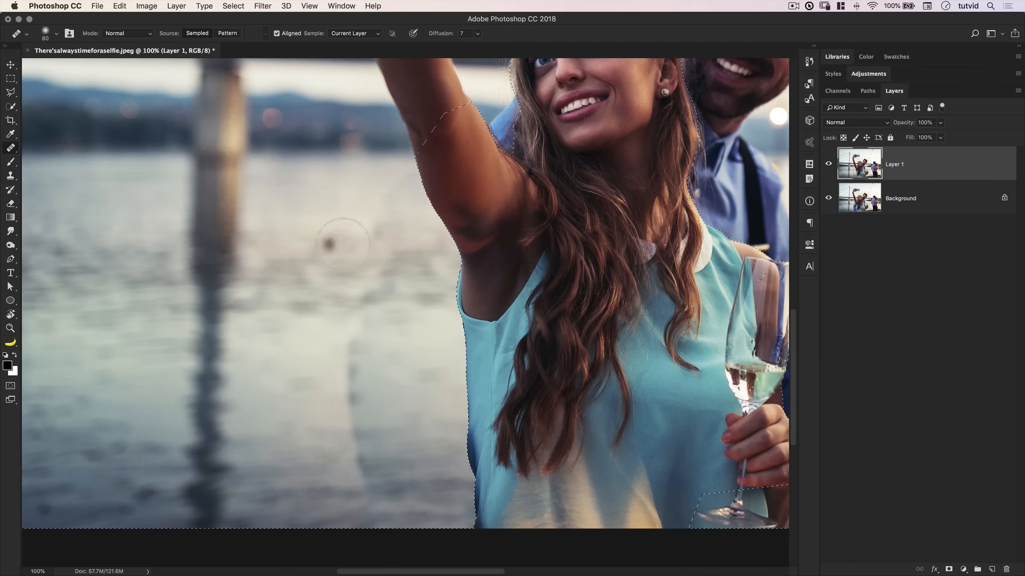
pyautogui.rightClick(294, 242)
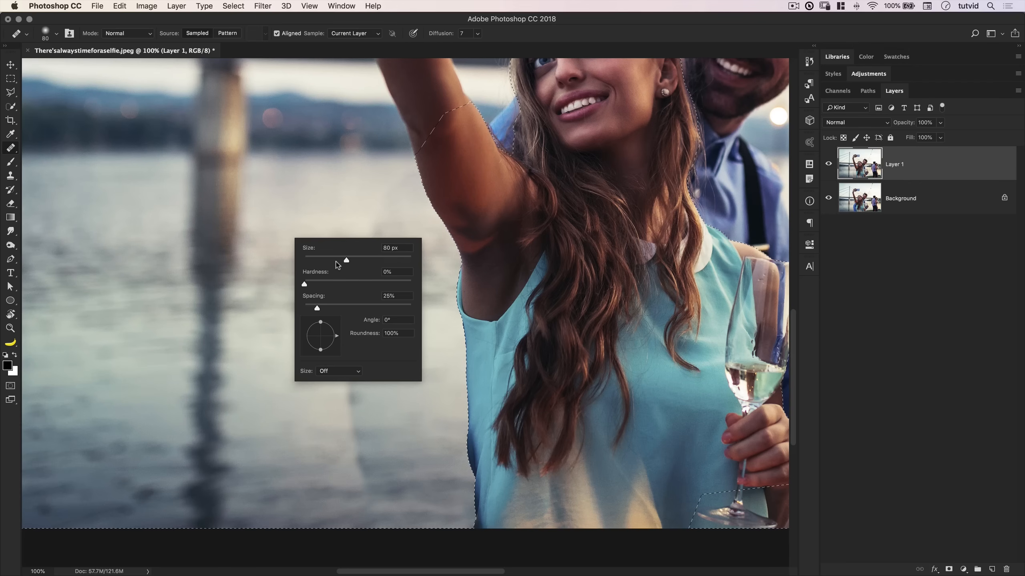
pyautogui.click(478, 34)
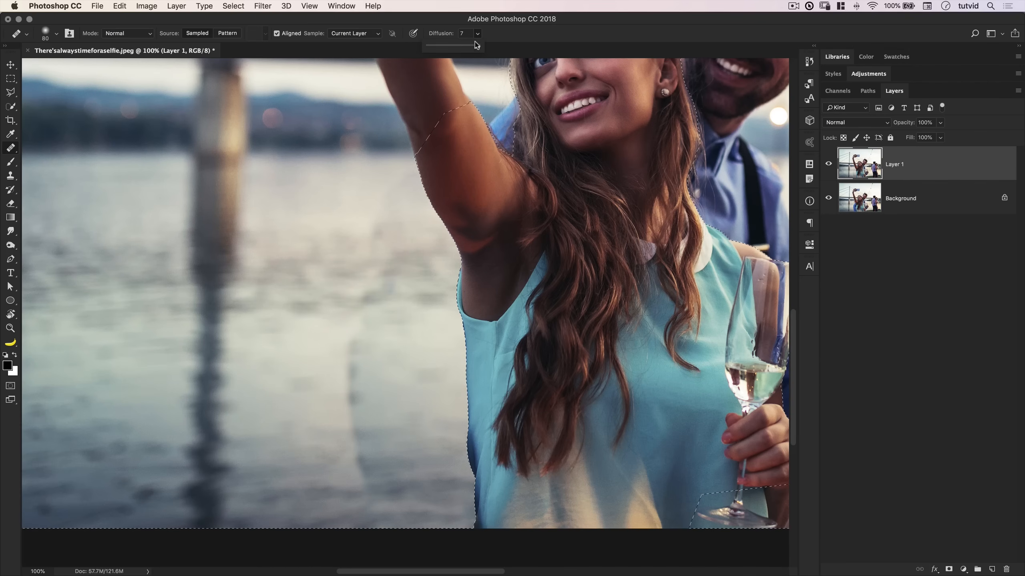
pyautogui.click(501, 36)
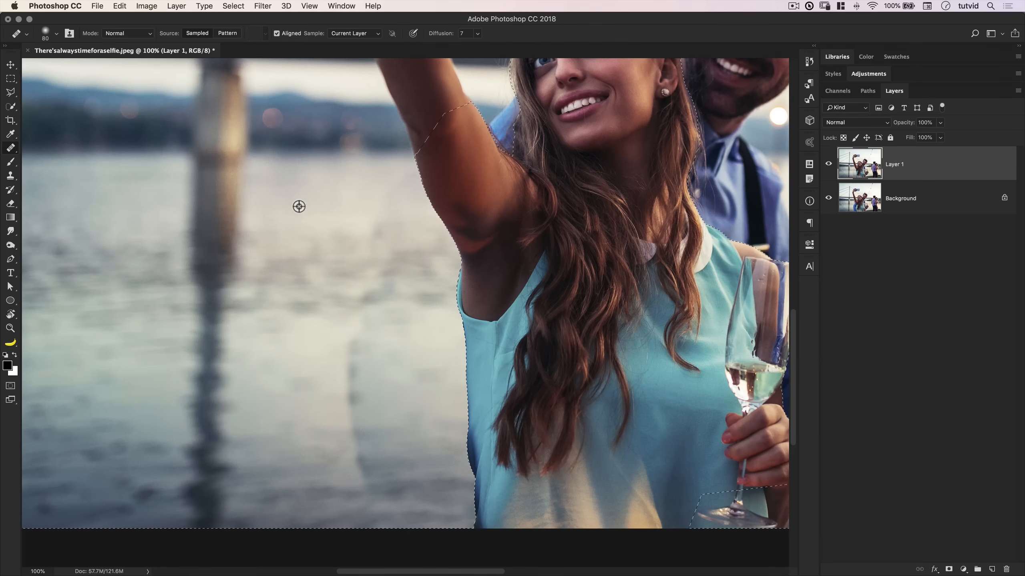
# - Heal the upper seam in the cloned water beside the woman's arm, enlarging the brush to 125 px
pyautogui.keyDown('alt'); pyautogui.click(339, 193); pyautogui.keyUp('alt')
pyautogui.moveTo(403, 188)
pyautogui.mouseDown()
pyautogui.moveTo(377, 248)
pyautogui.moveTo(387, 274)
pyautogui.moveTo(380, 314)
pyautogui.moveTo(367, 360)
pyautogui.mouseUp()
pyautogui.press(']')
pyautogui.press(']')
pyautogui.press(']')
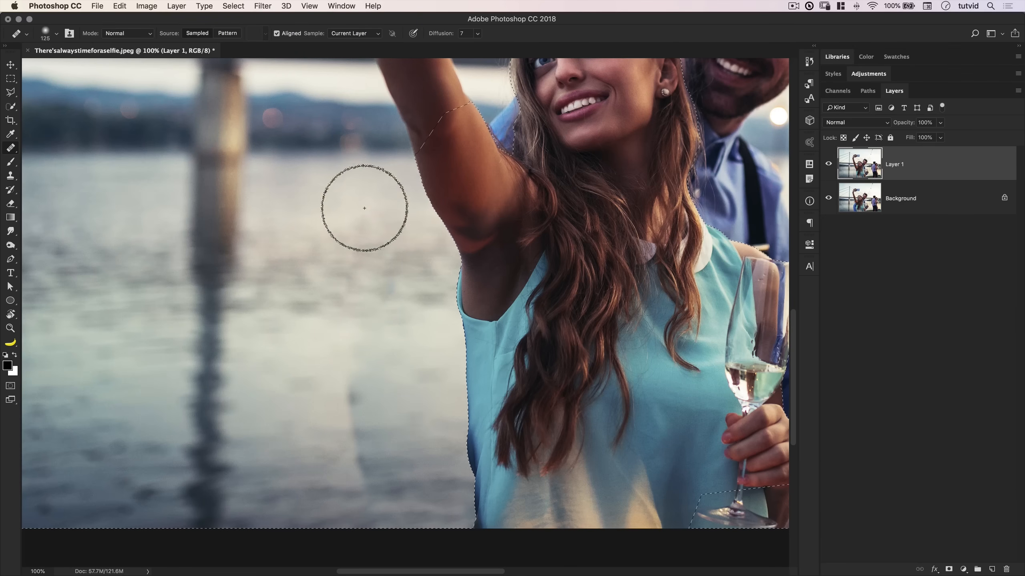
pyautogui.keyDown('alt'); pyautogui.click(334, 250); pyautogui.keyUp('alt')
pyautogui.moveTo(392, 254); pyautogui.dragTo(379, 296)
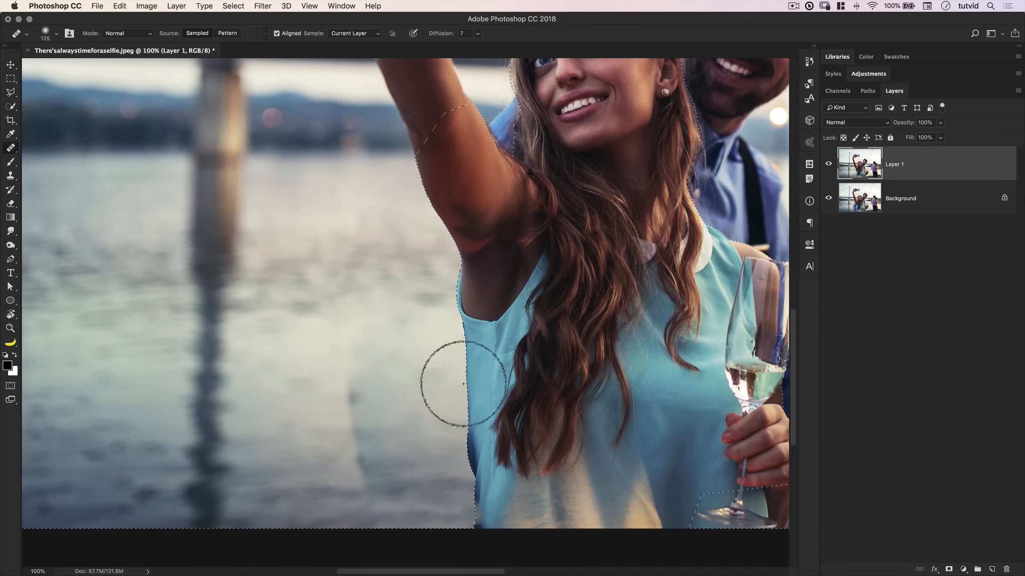
# - Heal the remaining seam in the lower water down to the photo's edge from nearby clean water, and deselect
pyautogui.keyDown('alt'); pyautogui.click(290, 392); pyautogui.keyUp('alt')
pyautogui.moveTo(355, 401); pyautogui.dragTo(366, 492)
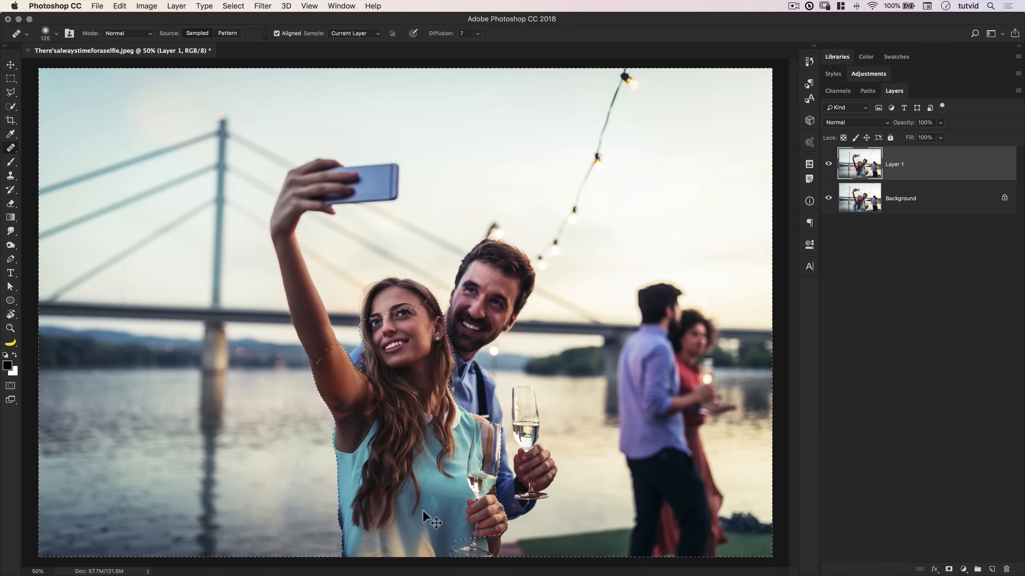
pyautogui.keyDown('alt'); pyautogui.click(241, 508); pyautogui.keyUp('alt')
pyautogui.moveTo(280, 520)
pyautogui.mouseDown()
pyautogui.moveTo(284, 533)
pyautogui.moveTo(276, 508)
pyautogui.moveTo(321, 559)
pyautogui.mouseUp()
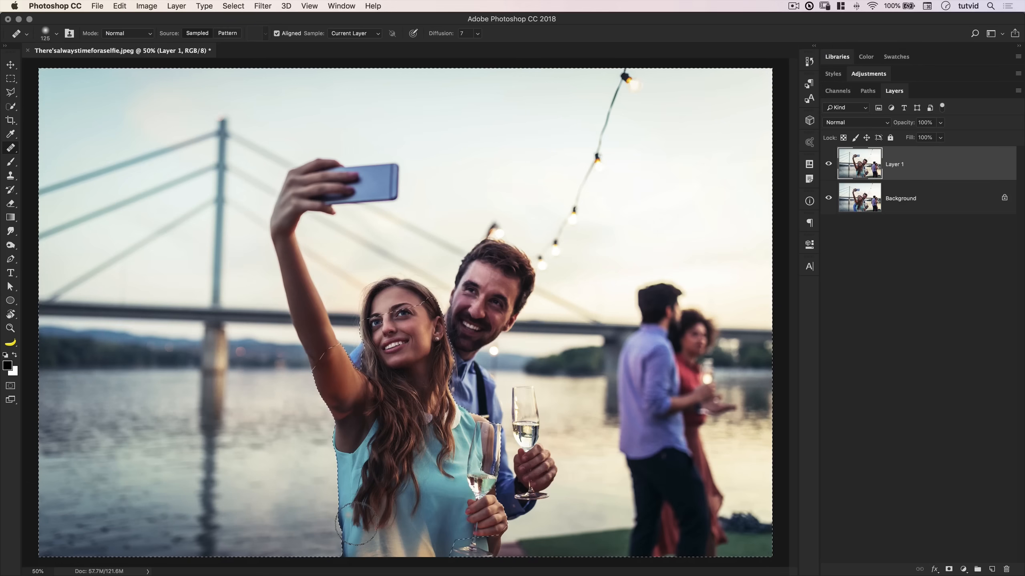
pyautogui.press('super+d')
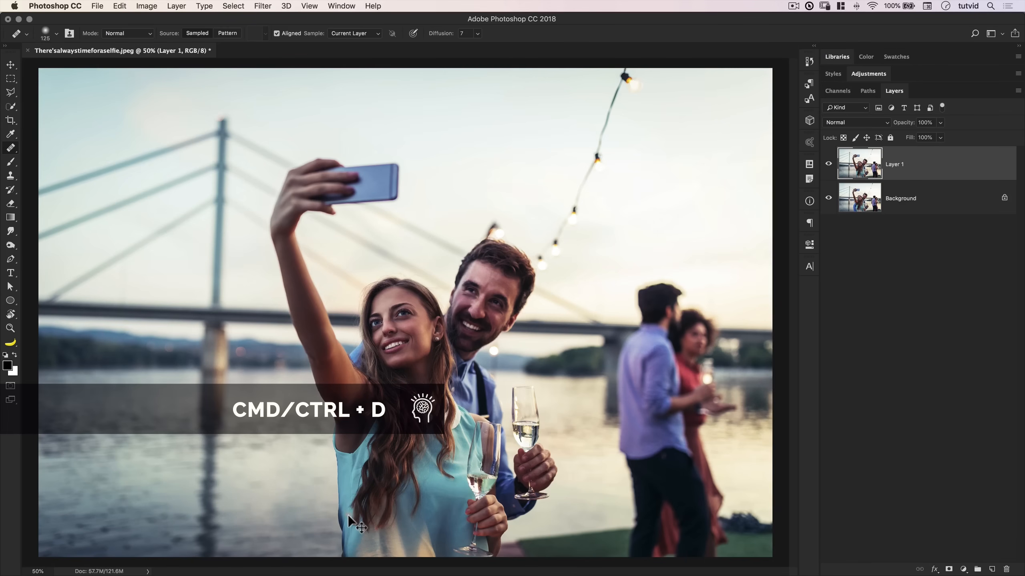
# - Load the Woman-Select channel as a selection and return to Layer 1 for the sleeve gap between arm and hair
pyautogui.press('super+minus')
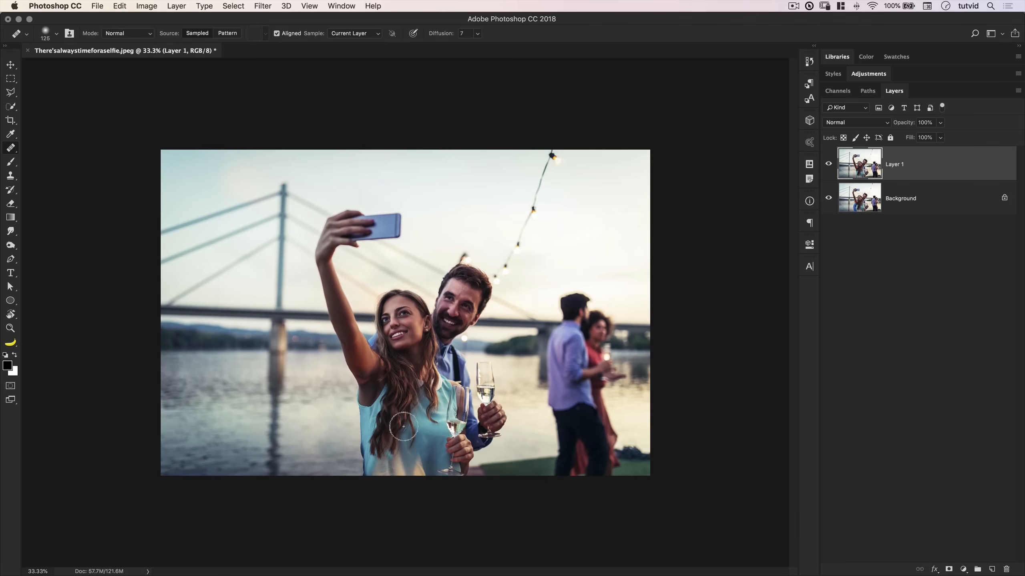
pyautogui.press('z')
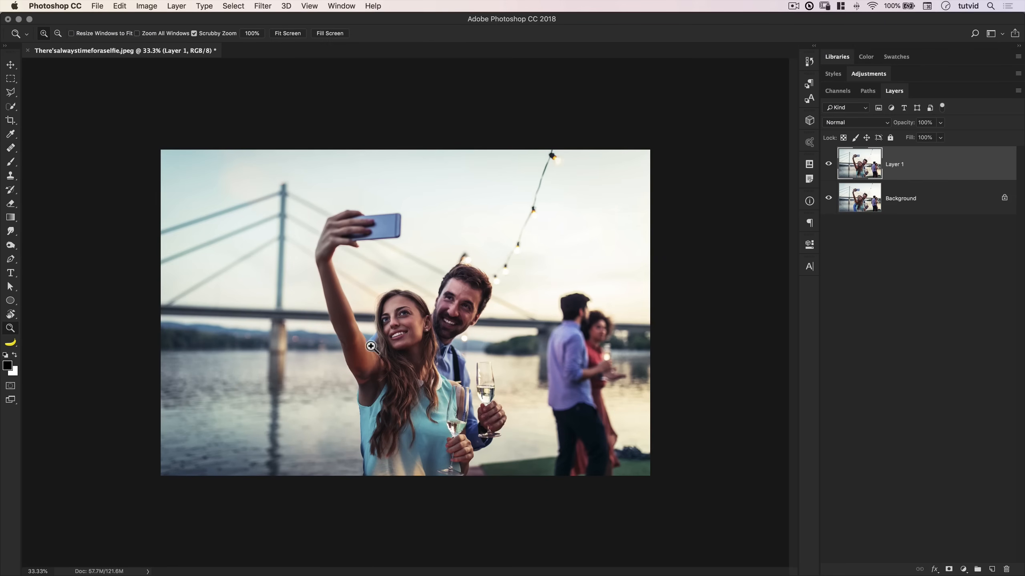
pyautogui.click(376, 368)
pyautogui.click(376, 368)
pyautogui.moveTo(387, 347); pyautogui.dragTo(411, 321)
pyautogui.click(364, 343)
pyautogui.click(364, 343)
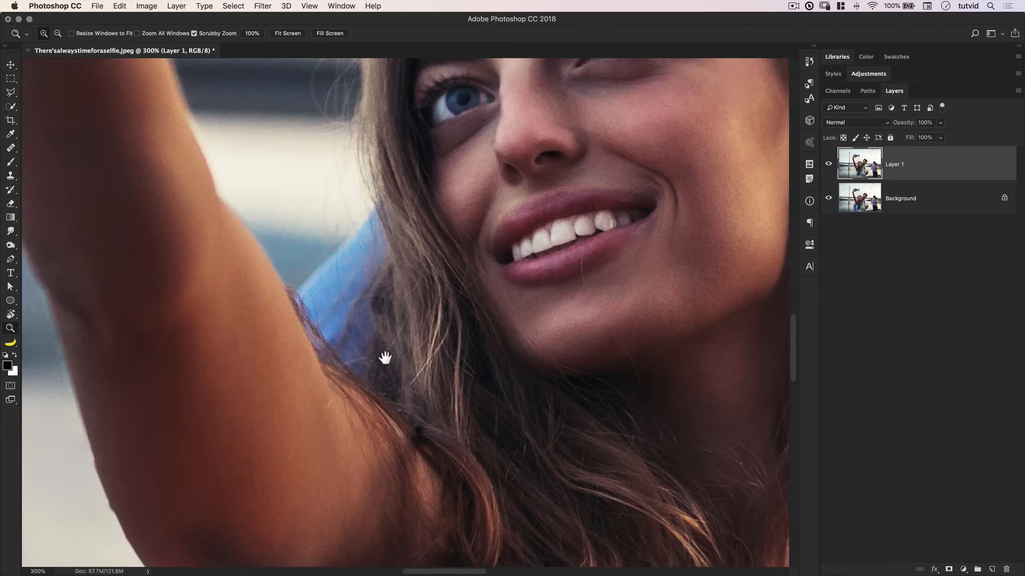
pyautogui.moveTo(383, 359); pyautogui.dragTo(394, 339)
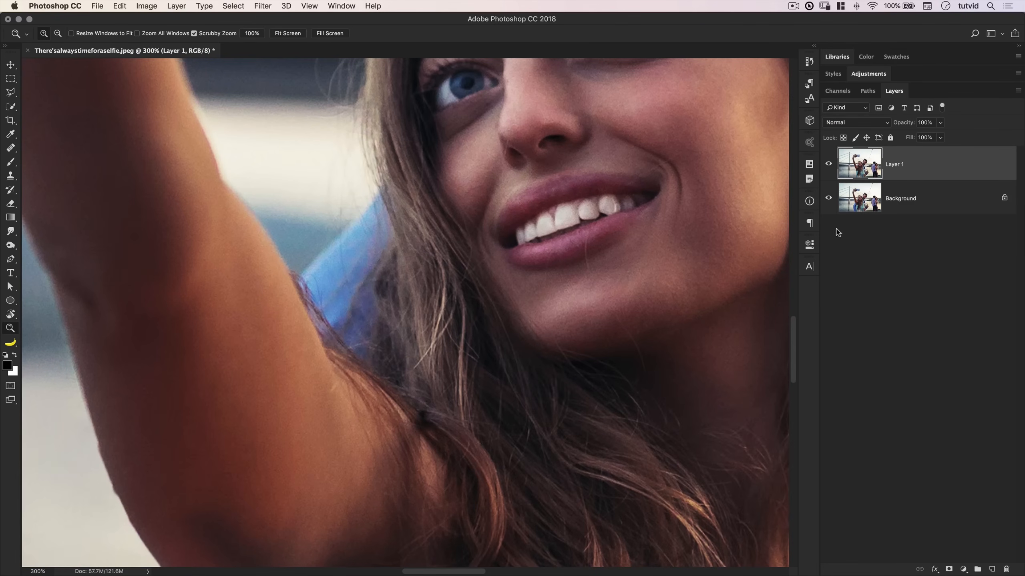
pyautogui.click(838, 92)
pyautogui.keyDown('super'); pyautogui.click(860, 252); pyautogui.keyUp('super')
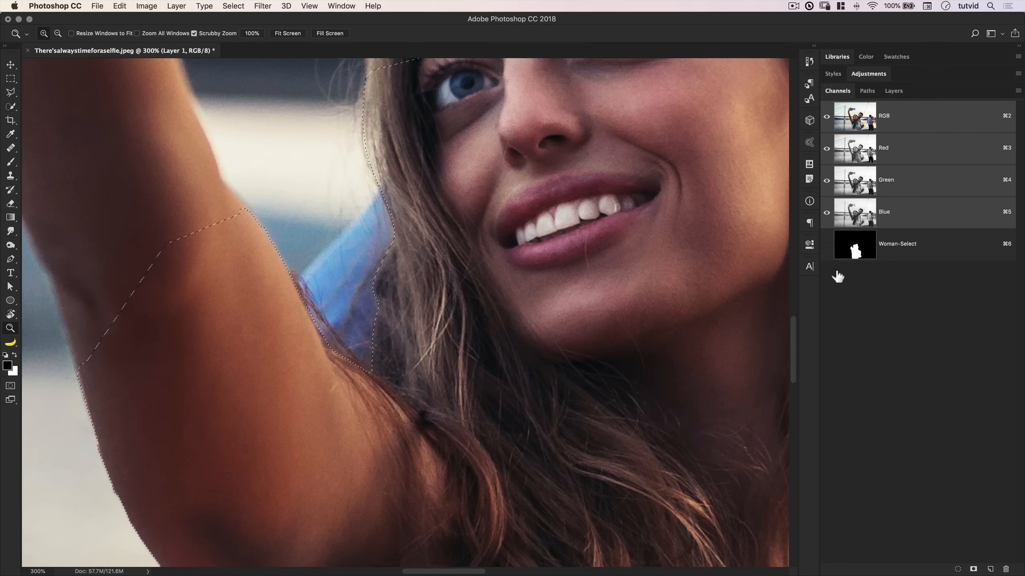
pyautogui.click(893, 90)
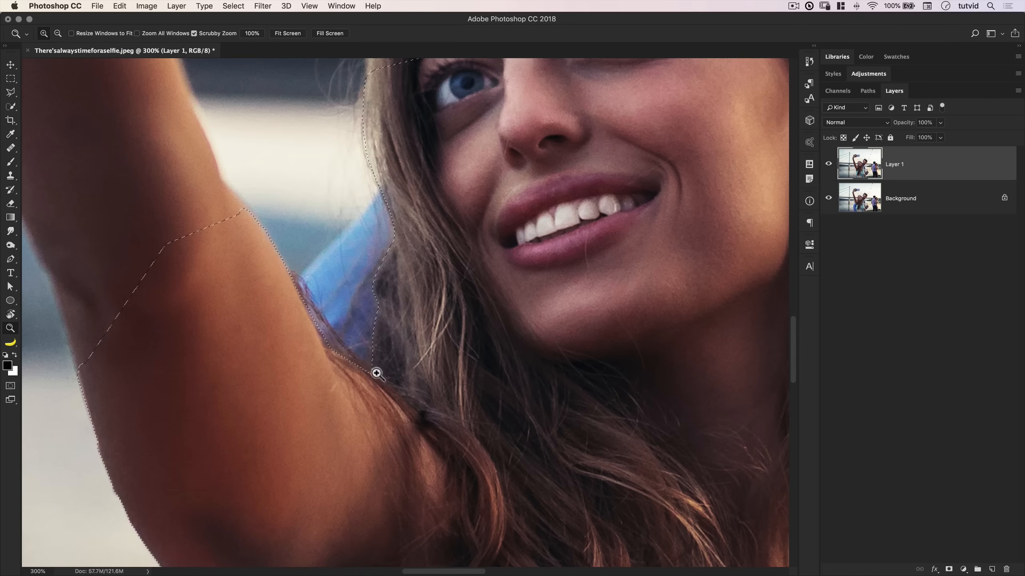
# - Refine the selection in Select and Mask by brushing the Refine Edge Brush over the stray hairs along the arm, with output set to Selection
pyautogui.click(232, 6)
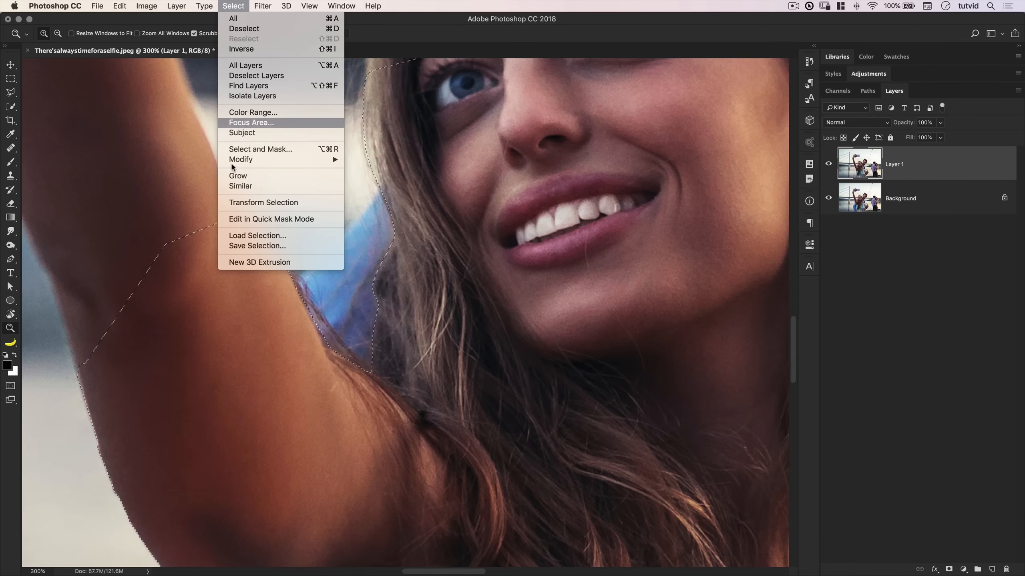
pyautogui.click(246, 150)
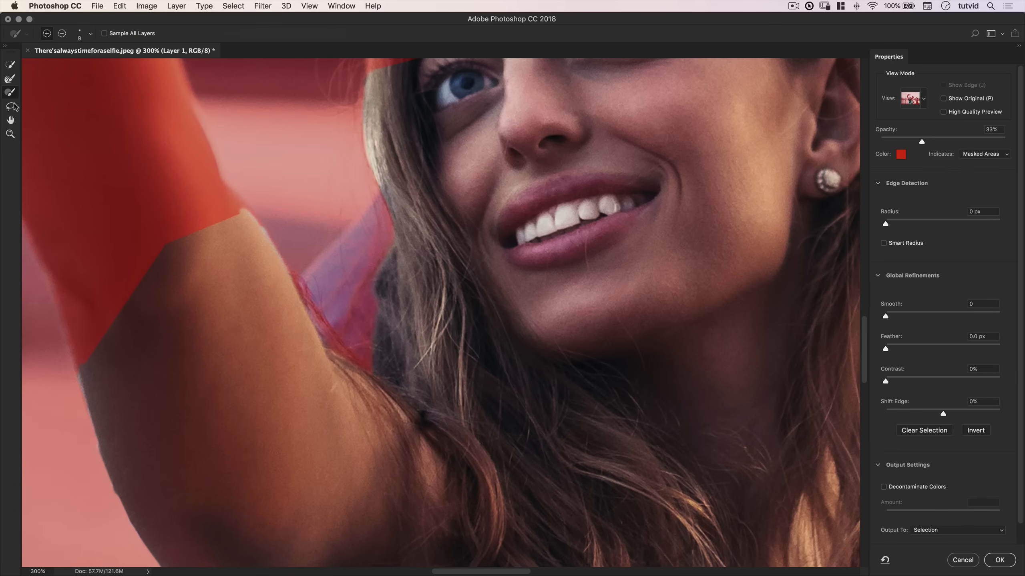
pyautogui.click(10, 81)
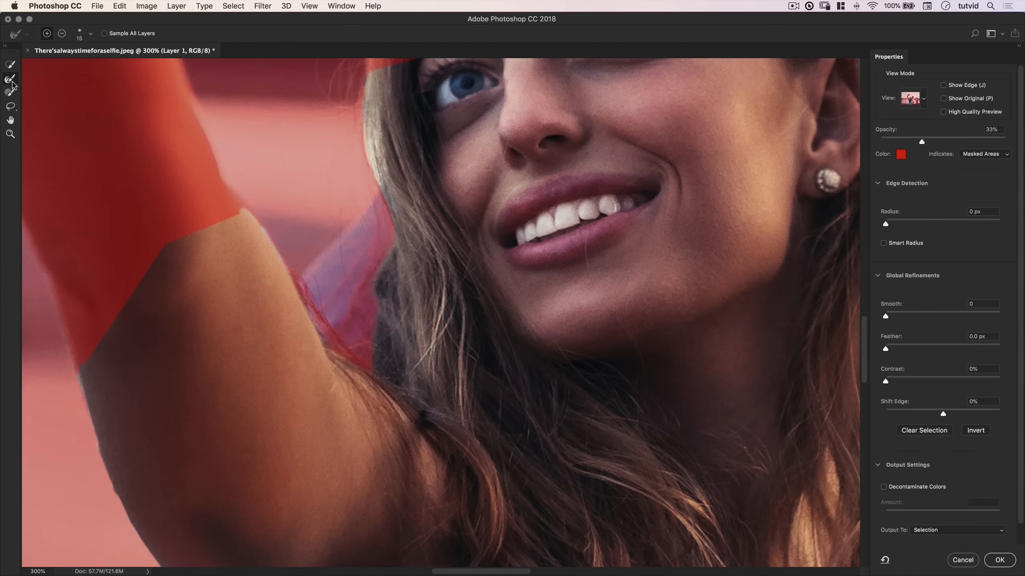
pyautogui.moveTo(310, 285); pyautogui.dragTo(312, 305)
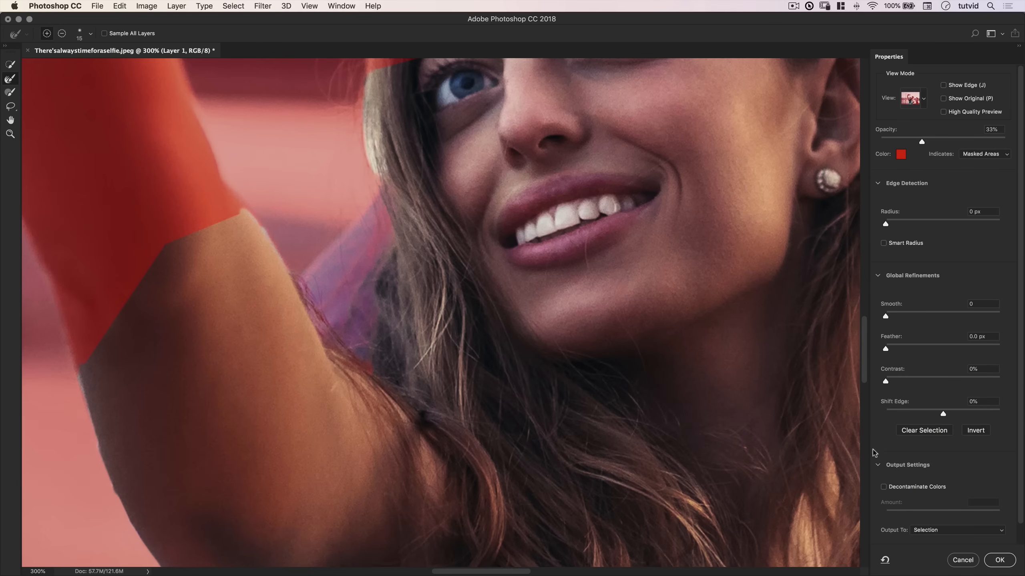
pyautogui.click(935, 535)
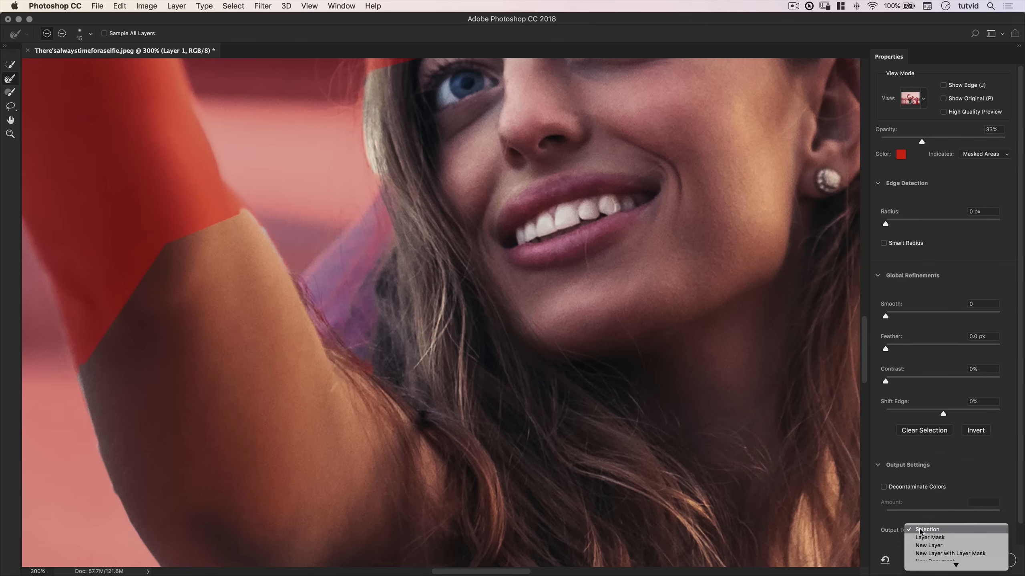
pyautogui.click(927, 530)
pyautogui.click(998, 560)
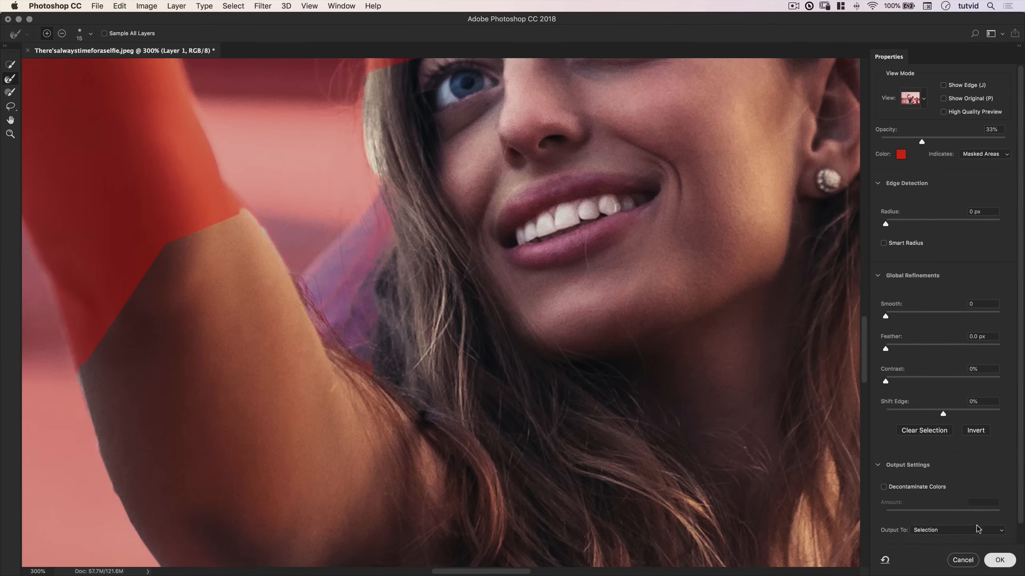
# - Invert the refined selection of the woman so the background is selected
pyautogui.press('super+minus')
pyautogui.press('super+minus')
pyautogui.press('super+minus')
pyautogui.press('super+minus')
pyautogui.press('super+minus')
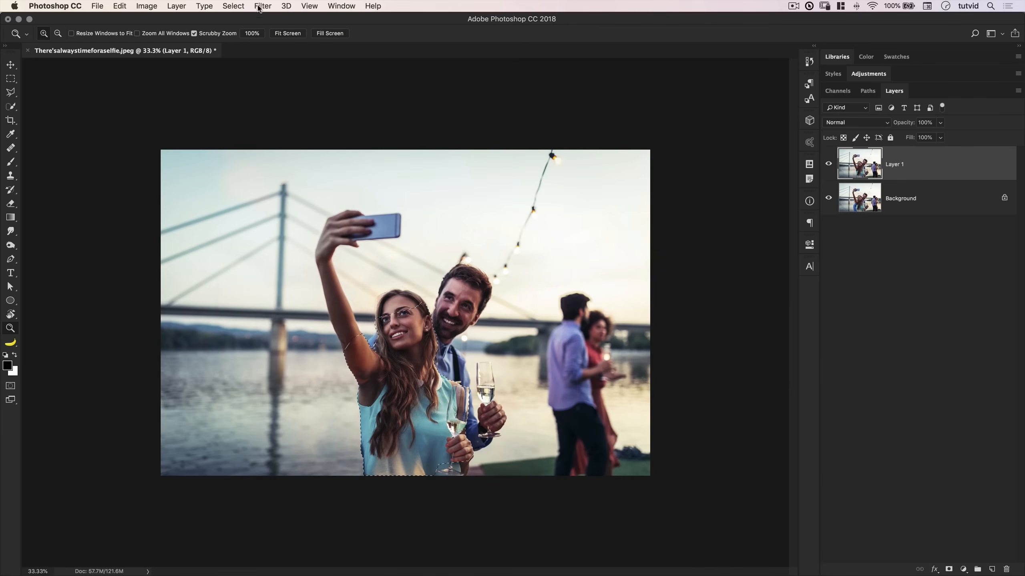
pyautogui.click(260, 6)
pyautogui.moveTo(233, 6)
pyautogui.click(238, 47)
# - Clone the blurred hillside over the man's blue sleeve between the woman's arm and hair with a 70 px Clone Stamp, and deselect
pyautogui.click(376, 348)
pyautogui.click(375, 346)
pyautogui.click(367, 362)
pyautogui.click(356, 373)
pyautogui.moveTo(357, 367); pyautogui.dragTo(433, 355)
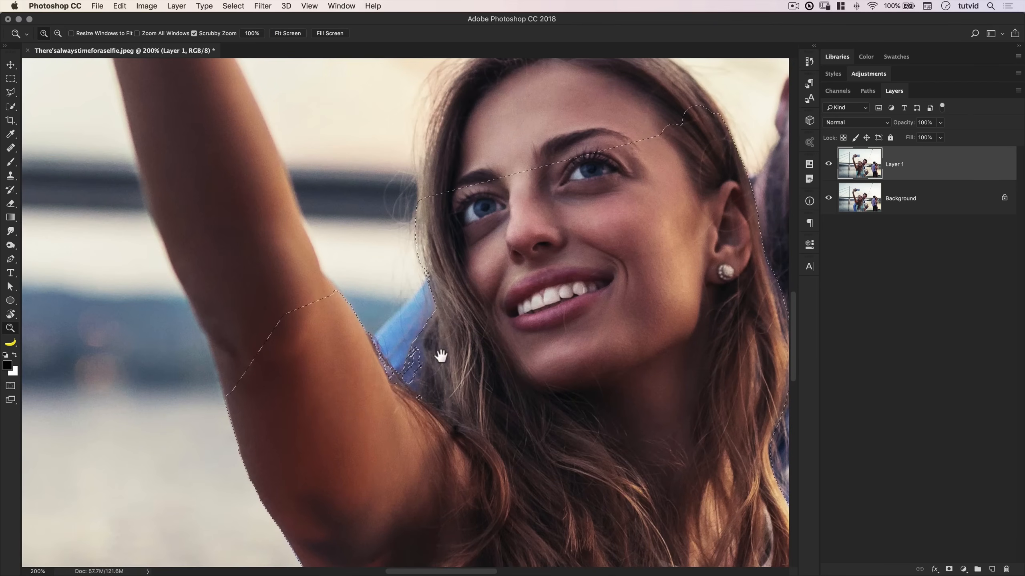
pyautogui.hscroll(-10, 393, 323)
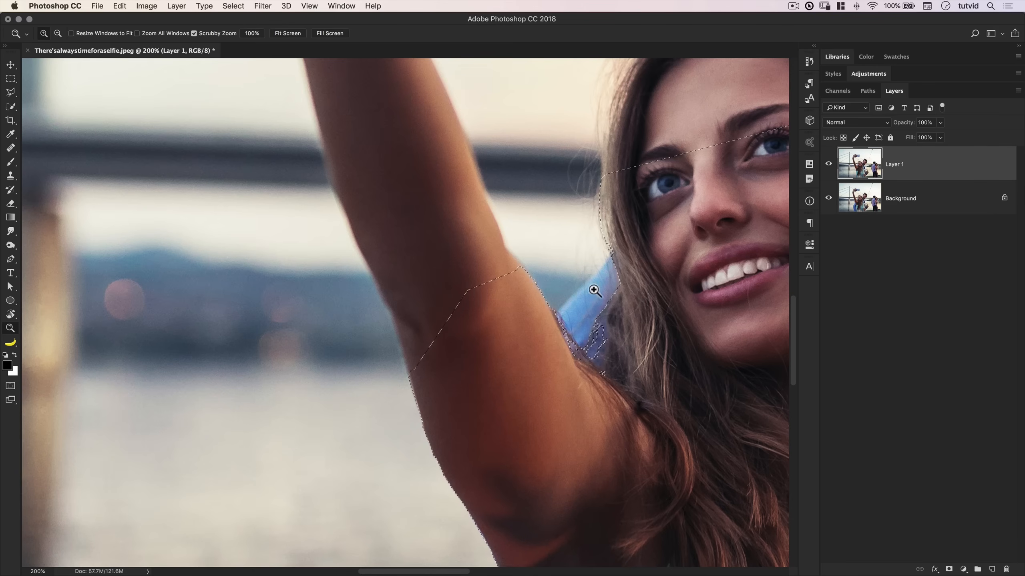
pyautogui.click(11, 177)
pyautogui.press('[')
pyautogui.press('[')
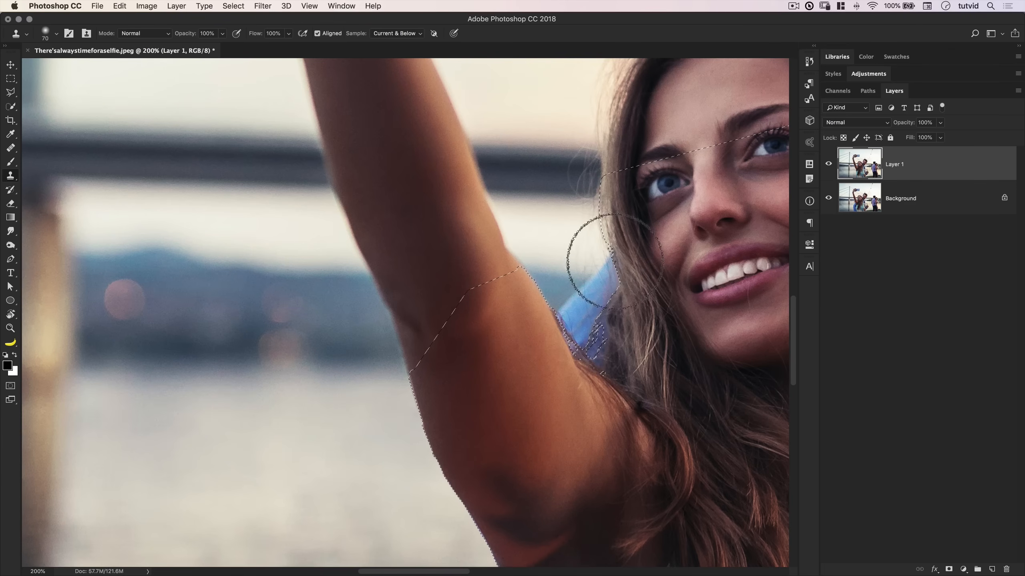
pyautogui.moveTo(534, 263); pyautogui.dragTo(540, 273)
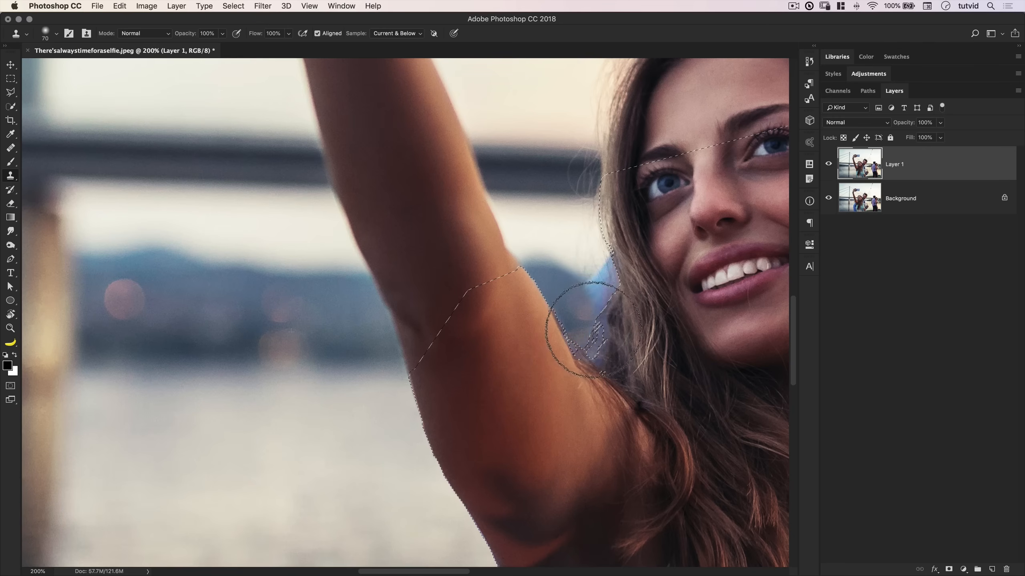
pyautogui.moveTo(615, 276)
pyautogui.mouseDown()
pyautogui.moveTo(599, 299)
pyautogui.moveTo(583, 254)
pyautogui.moveTo(599, 265)
pyautogui.moveTo(576, 252)
pyautogui.moveTo(538, 268)
pyautogui.moveTo(558, 274)
pyautogui.moveTo(599, 361)
pyautogui.moveTo(576, 339)
pyautogui.moveTo(601, 316)
pyautogui.mouseUp()
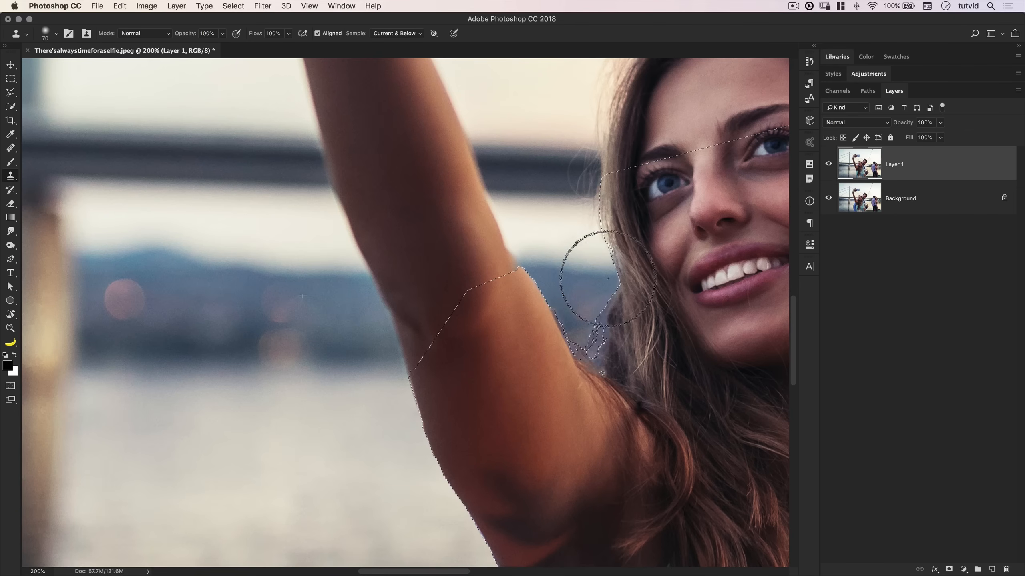
pyautogui.press('super+d')
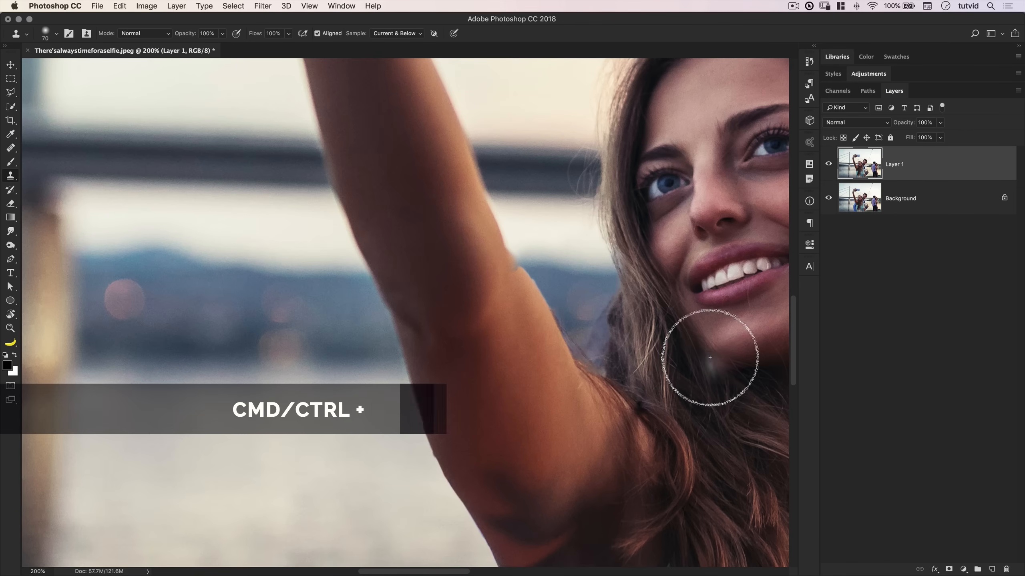
# - Inspect the cloned gap between arm and hair up close and compare it with the original by toggling Layer 1's visibility
pyautogui.press('super+minus')
pyautogui.press('super+minus')
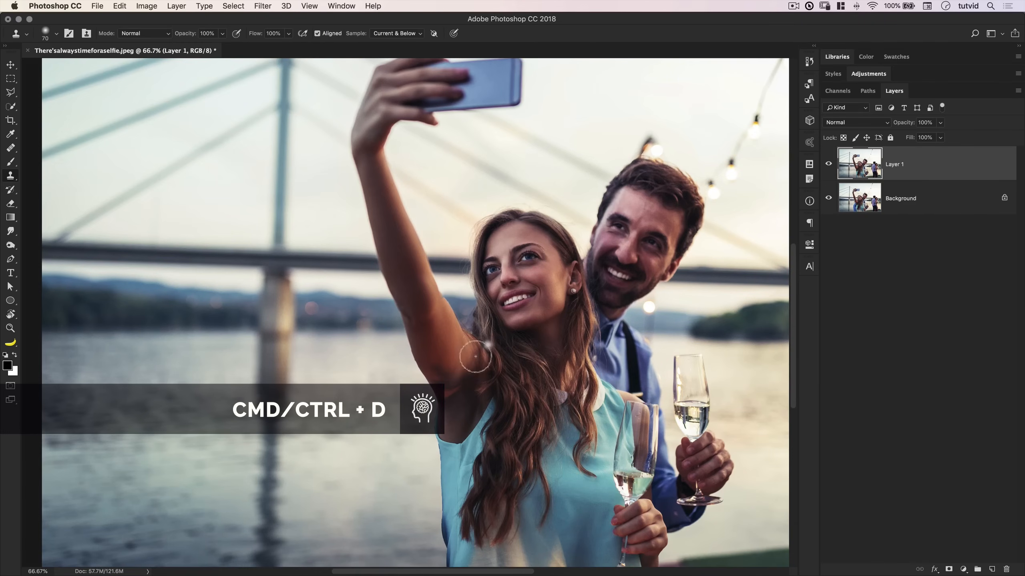
pyautogui.press('z')
pyautogui.click(467, 325)
pyautogui.click(452, 324)
pyautogui.moveTo(443, 324); pyautogui.dragTo(433, 329)
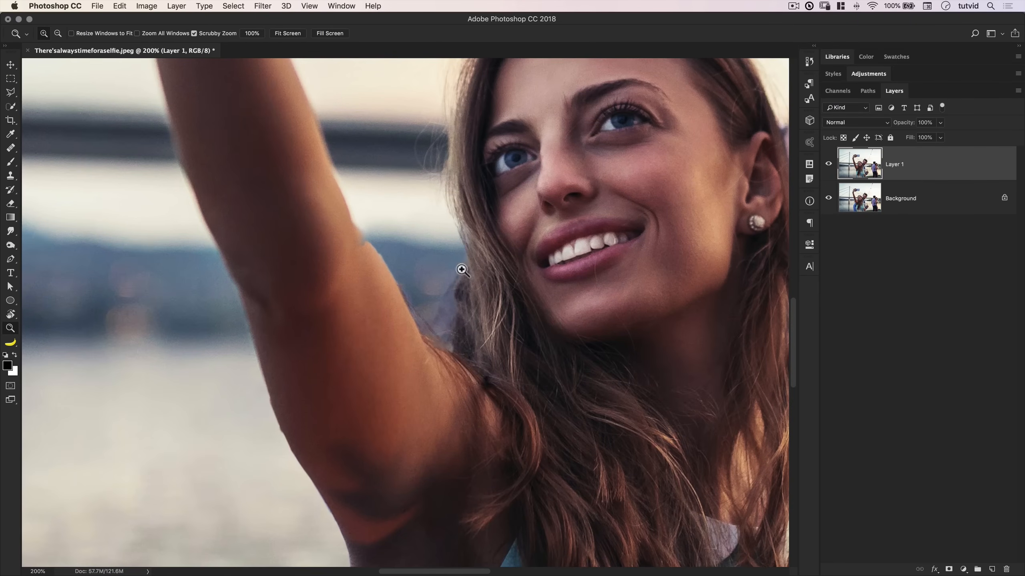
pyautogui.hscroll(-3, 456, 315)
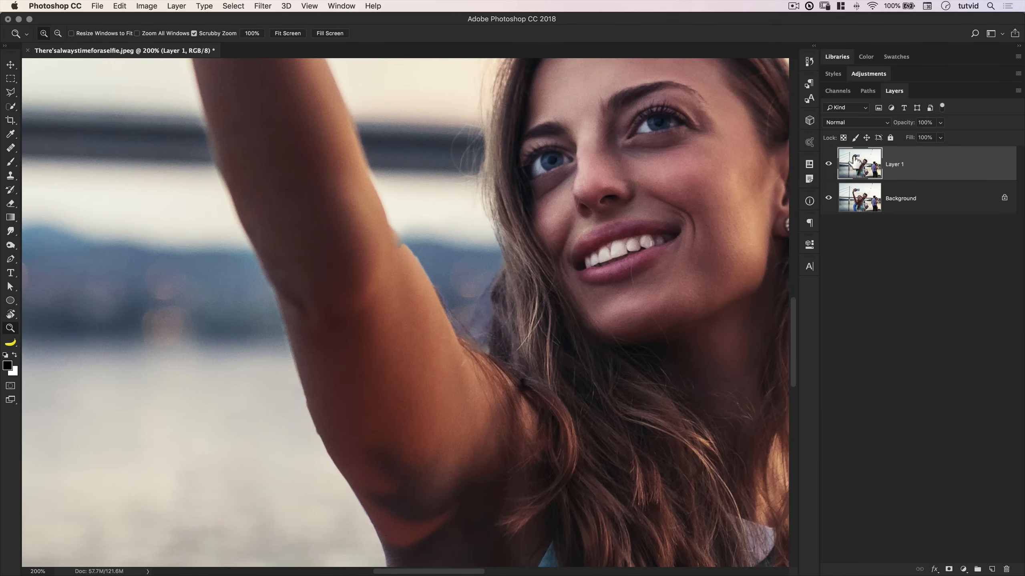
pyautogui.click(828, 164)
pyautogui.click(829, 164)
pyautogui.click(828, 165)
pyautogui.click(828, 165)
pyautogui.click(828, 165)
pyautogui.click(828, 165)
# - Add a layer mask to Layer 1 and paint black with a 10 px brush to restore the notched edge of the woman's arm
pyautogui.click(948, 569)
pyautogui.click(416, 248)
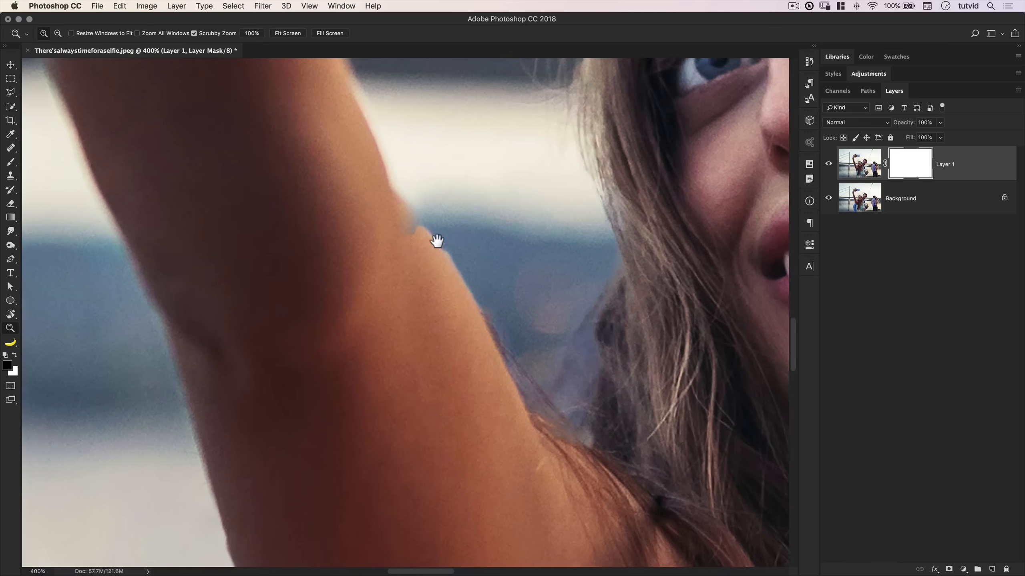
pyautogui.click(10, 162)
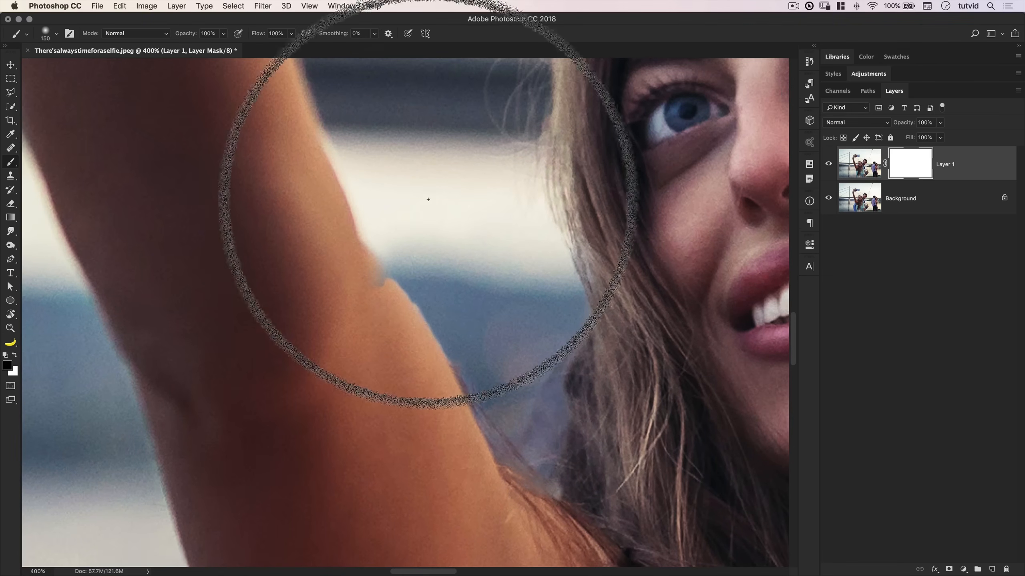
pyautogui.press('[')
pyautogui.press('[')
pyautogui.press('[')
pyautogui.press('[')
pyautogui.press('[')
pyautogui.press('[')
pyautogui.press('[')
pyautogui.press('[')
pyautogui.press('[')
pyautogui.press('[')
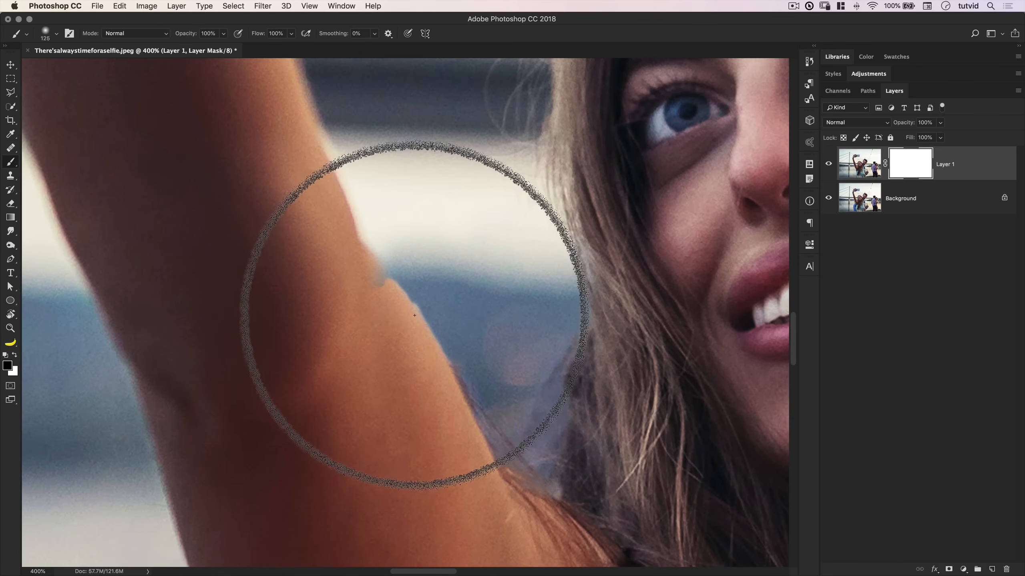
pyautogui.press('[')
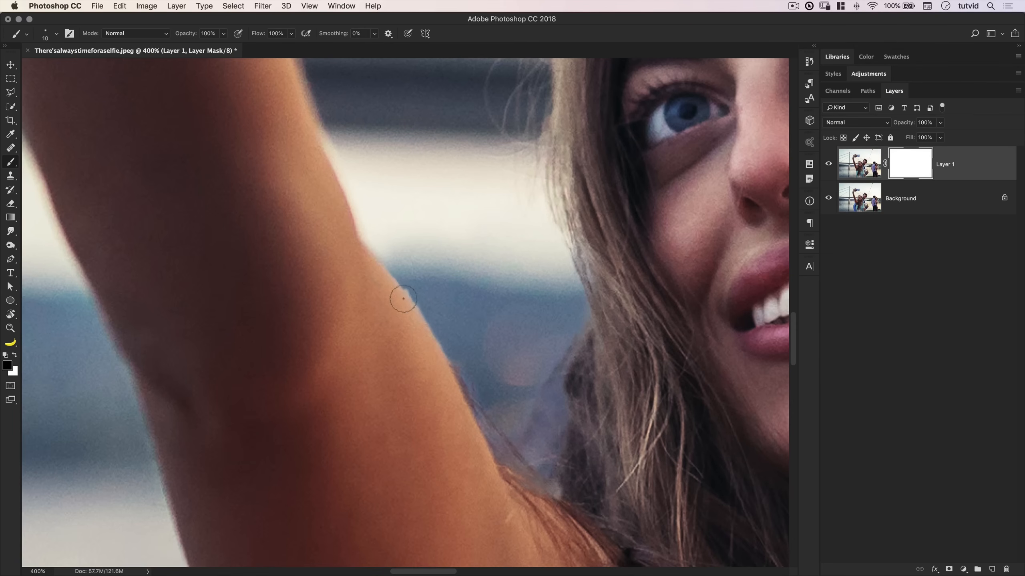
pyautogui.press('x')
pyautogui.press('super+minus')
pyautogui.press('super+minus')
pyautogui.press('super+minus')
pyautogui.press('super+minus')
pyautogui.press('super+minus')
pyautogui.press('super+minus')
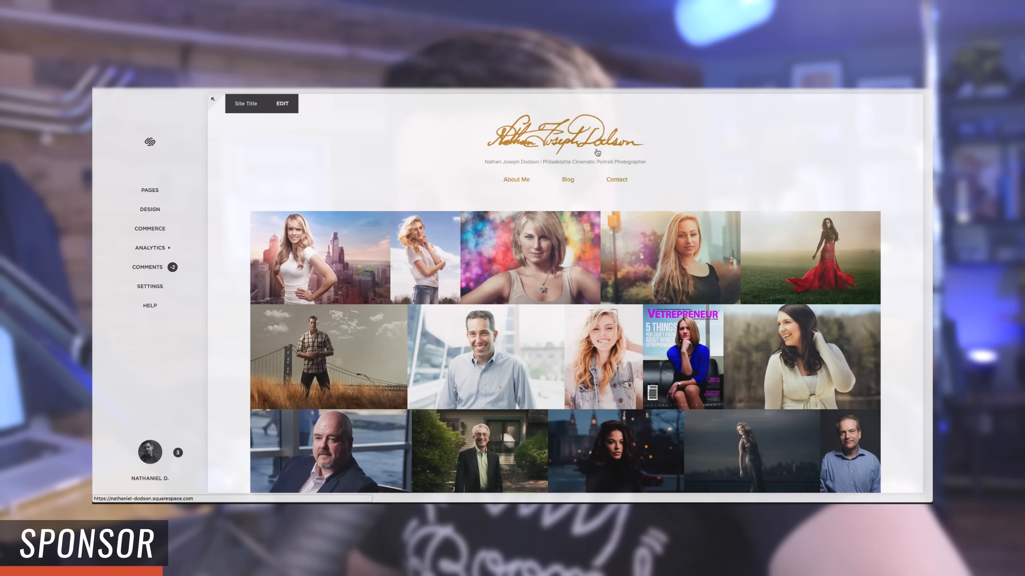
# - In the Squarespace site editor, bring up the portfolio gallery's options for adding an image or video, then dismiss them
pyautogui.moveTo(474, 246)
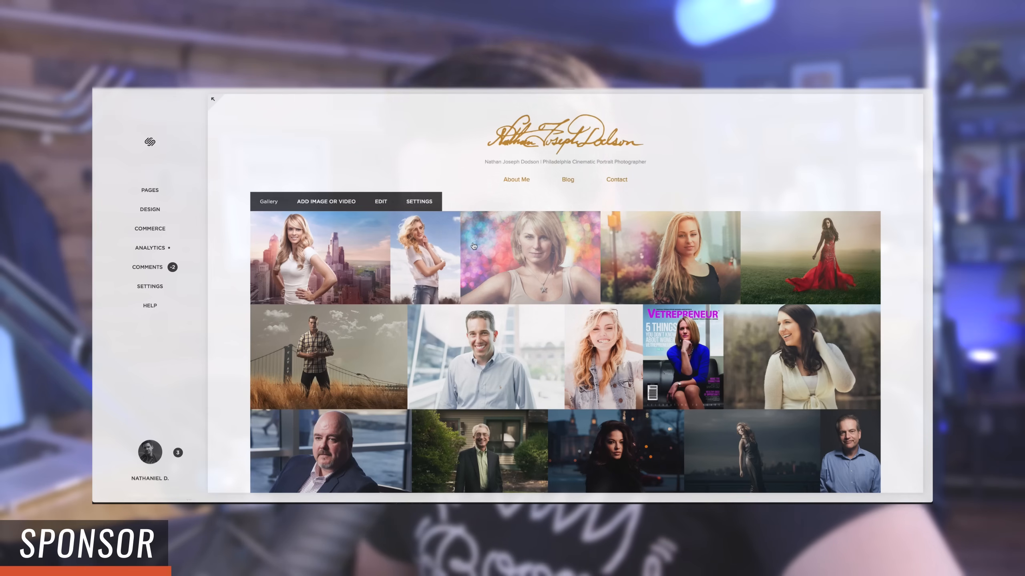
pyautogui.click(329, 204)
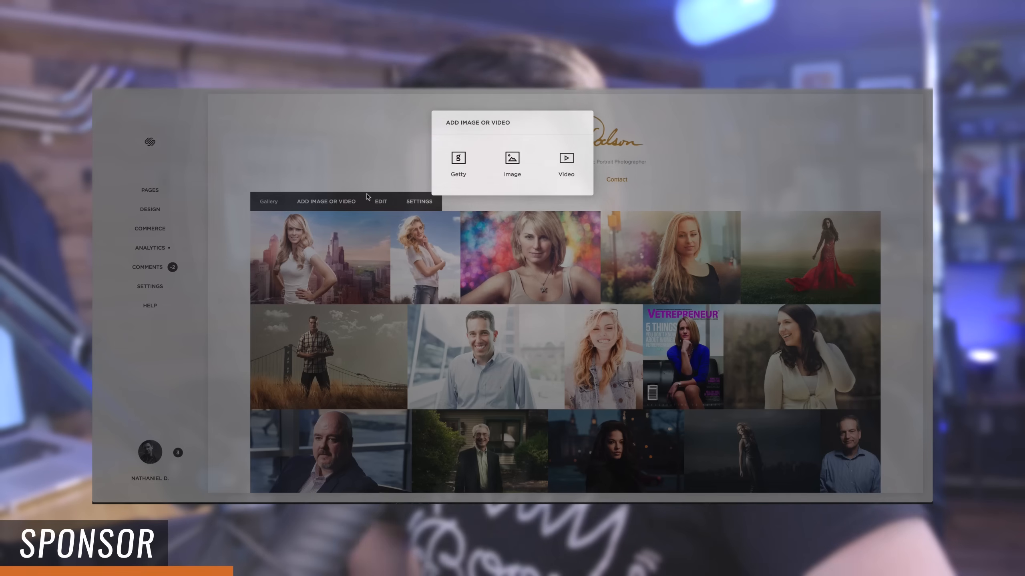
pyautogui.click(447, 226)
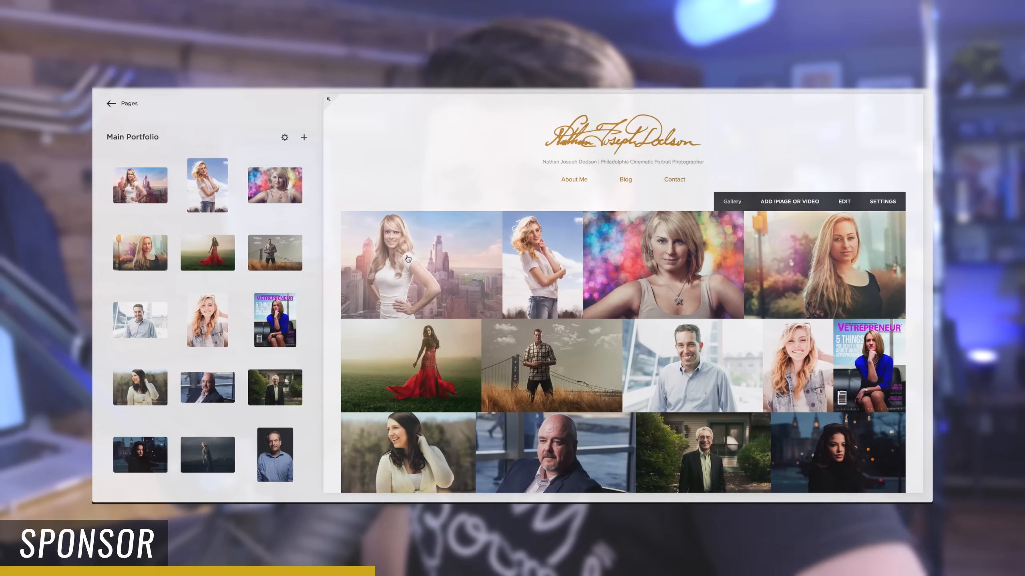
# - Move the second Main Portfolio photo to the sixth, eighth and first places, and return it to second place
pyautogui.moveTo(190, 181)
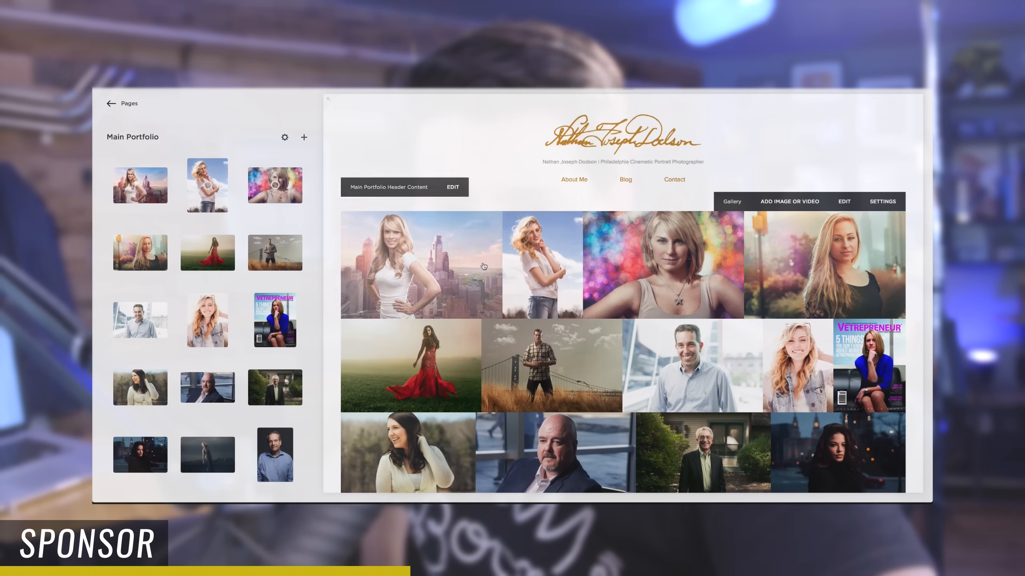
pyautogui.moveTo(214, 198); pyautogui.dragTo(277, 263)
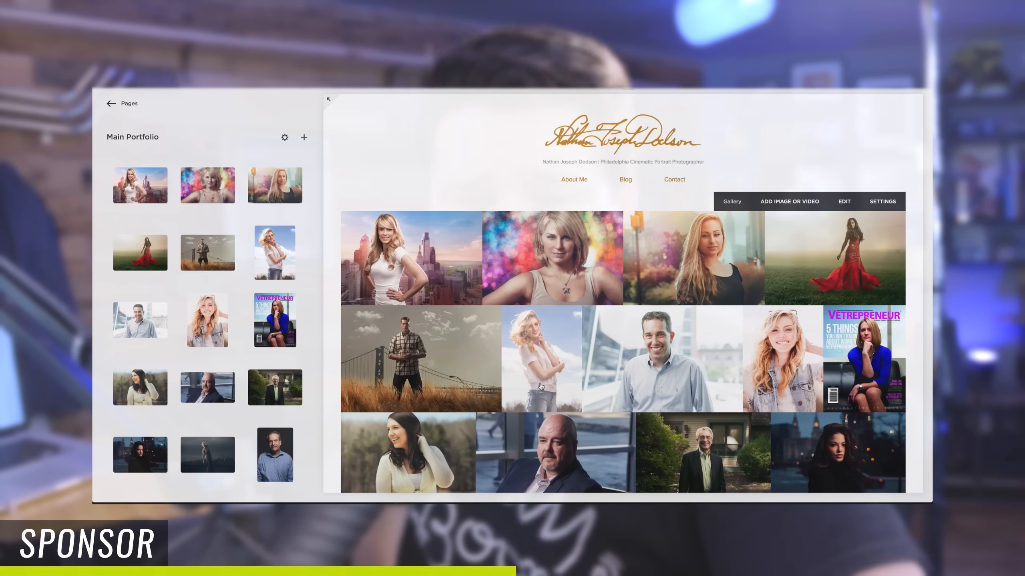
pyautogui.moveTo(272, 262); pyautogui.dragTo(194, 324)
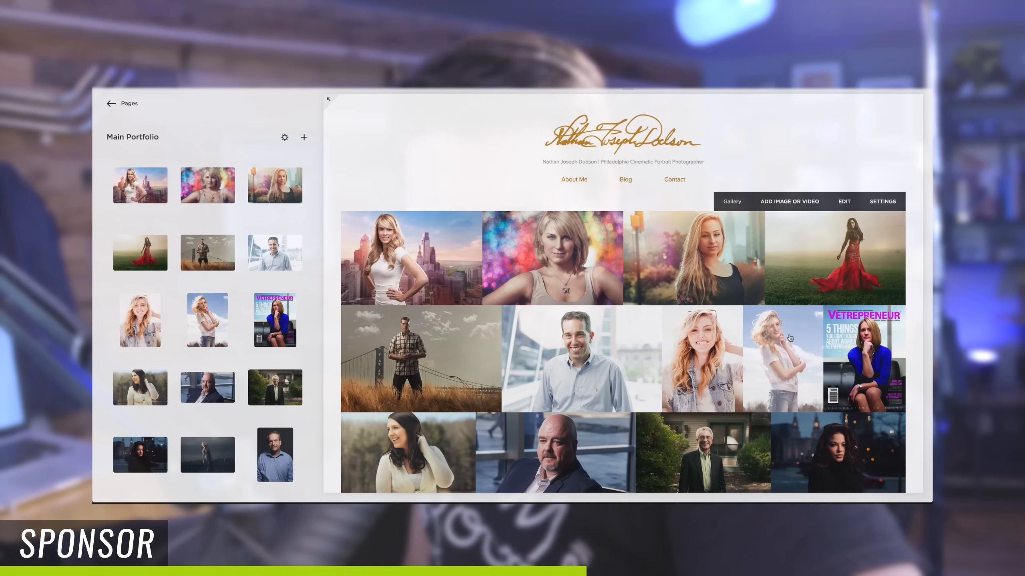
pyautogui.moveTo(208, 321); pyautogui.dragTo(151, 193)
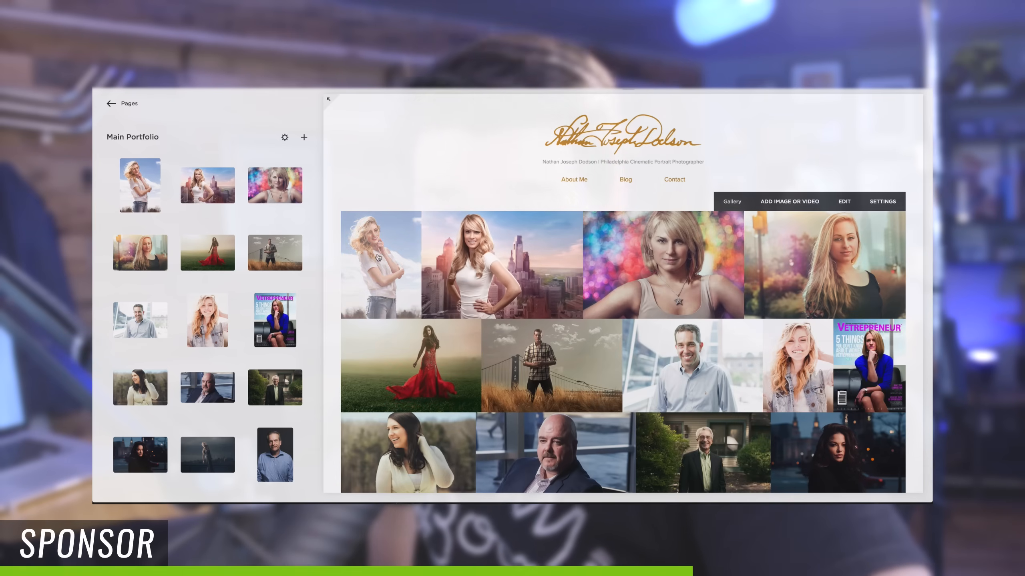
pyautogui.moveTo(146, 206); pyautogui.dragTo(222, 200)
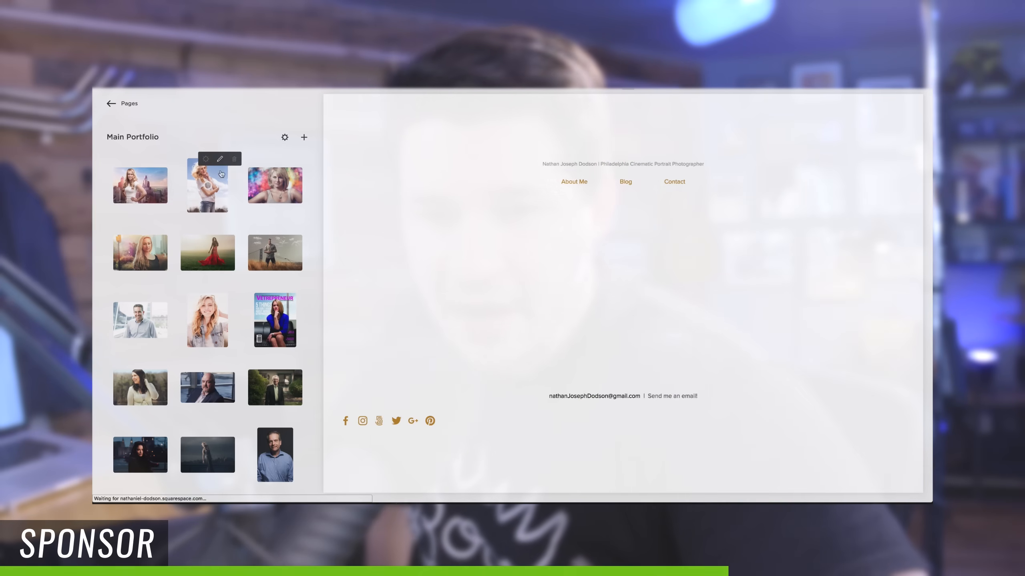
# - Browse the Main Portfolio thumbnails and title the photo of the woman in the red dress "Valley Forge Natl. Park Portrait"
pyautogui.scroll(-3, 247, 325)
pyautogui.scroll(-10, 247, 323)
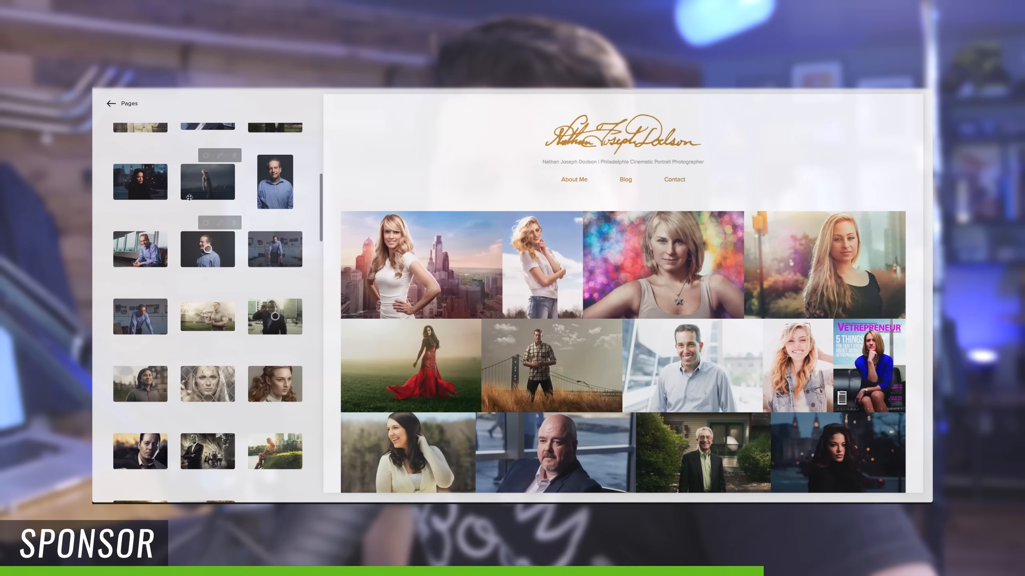
pyautogui.scroll(5, 239, 405)
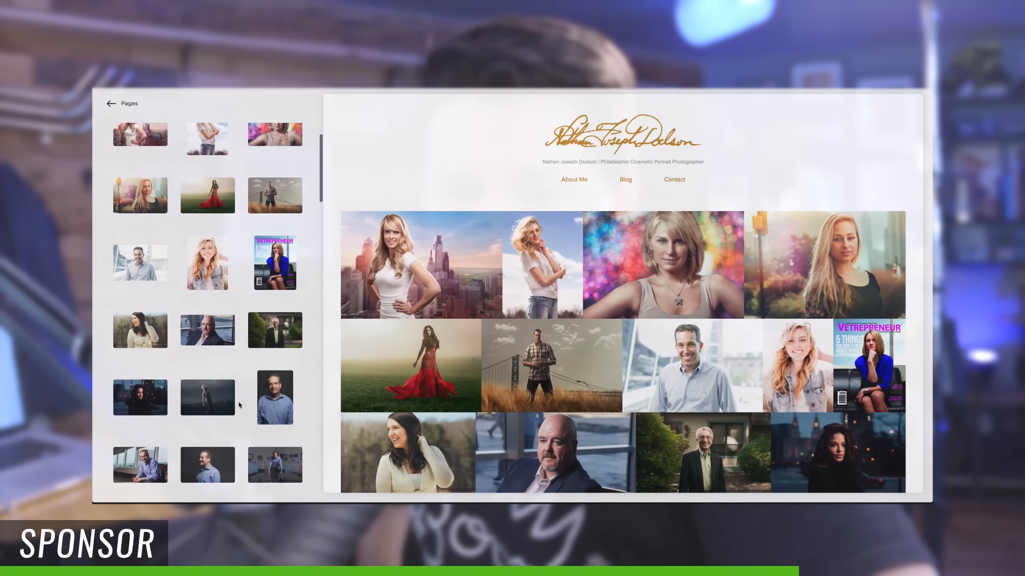
pyautogui.moveTo(217, 235)
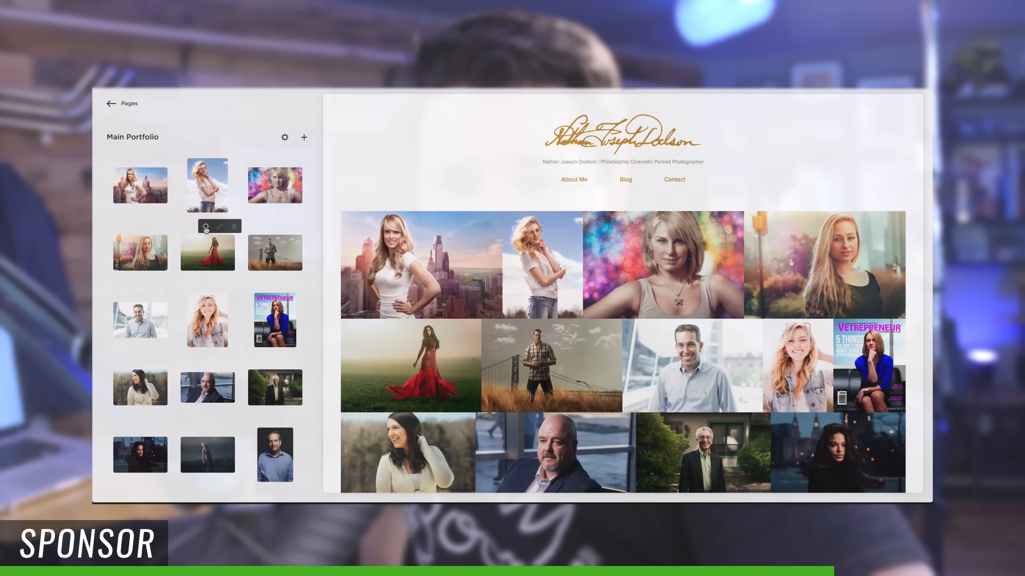
pyautogui.click(205, 227)
pyautogui.click(499, 158)
pyautogui.write('Valley Forge ')
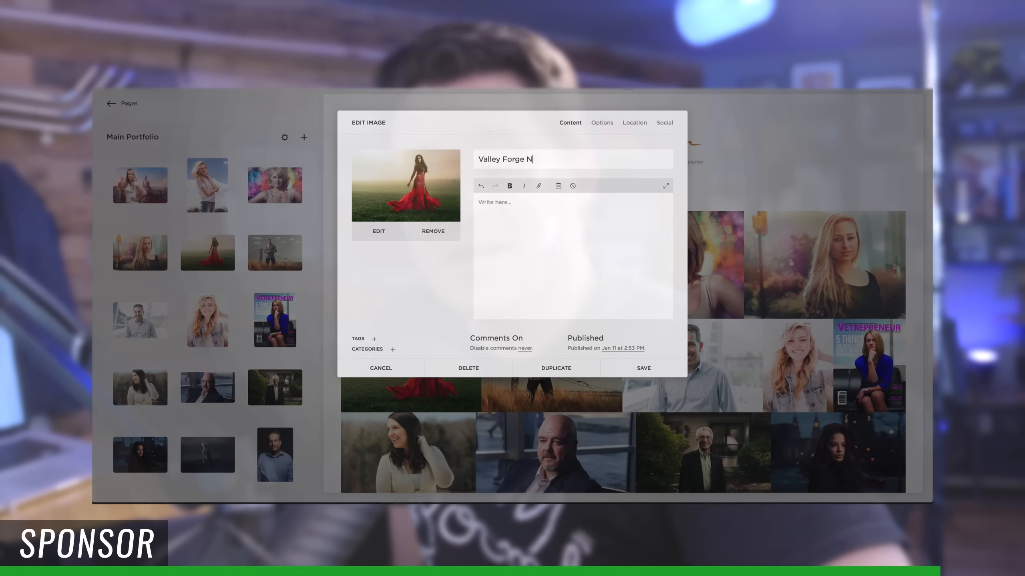
pyautogui.write('Natl. Park Portrait')
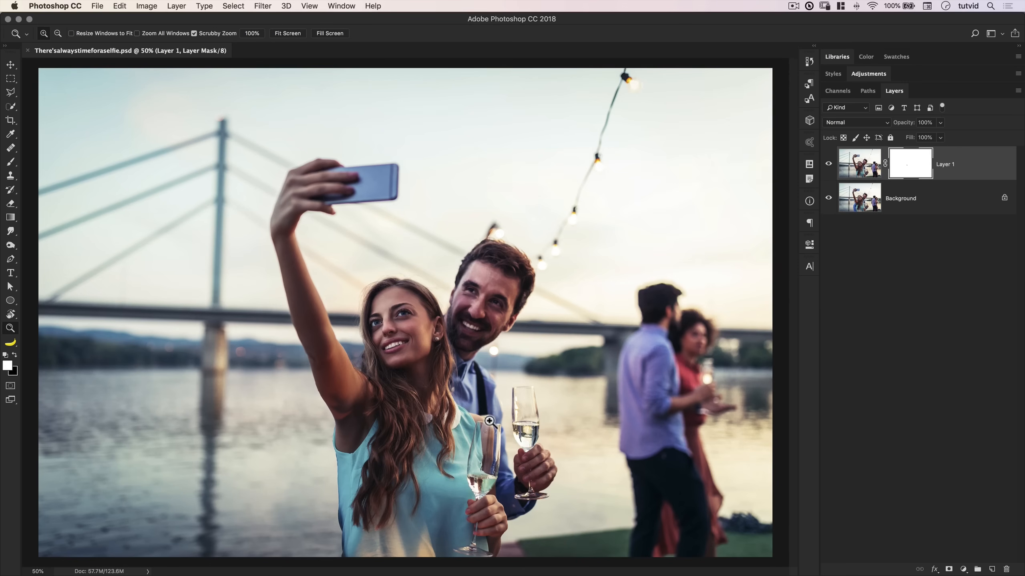
# - Switch back to Photoshop, target Layer 1's image instead of its mask, and remove the string lights from the sky with a 125 px Healing Brush
pyautogui.click(861, 173)
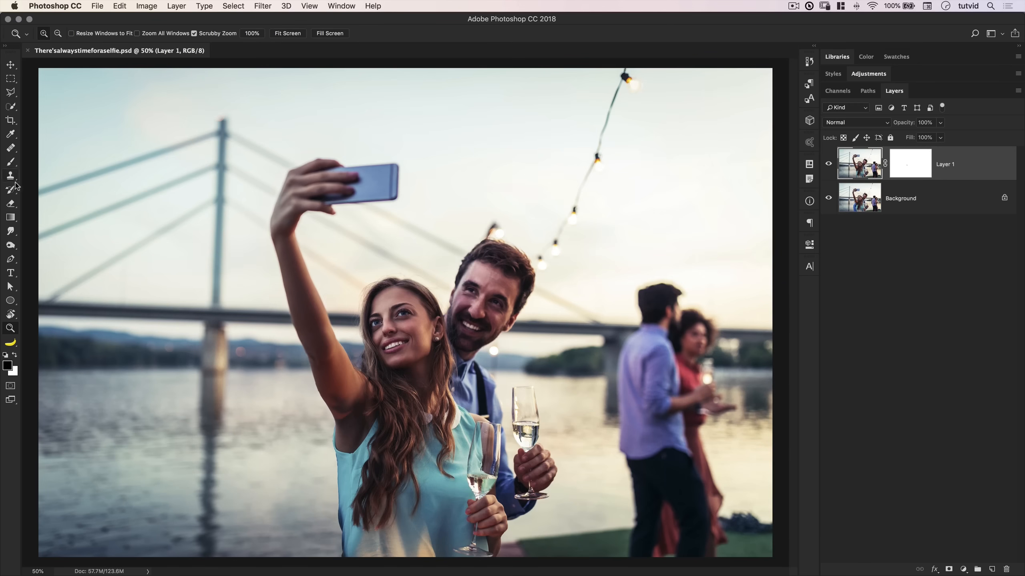
pyautogui.moveTo(14, 147); pyautogui.dragTo(69, 158)
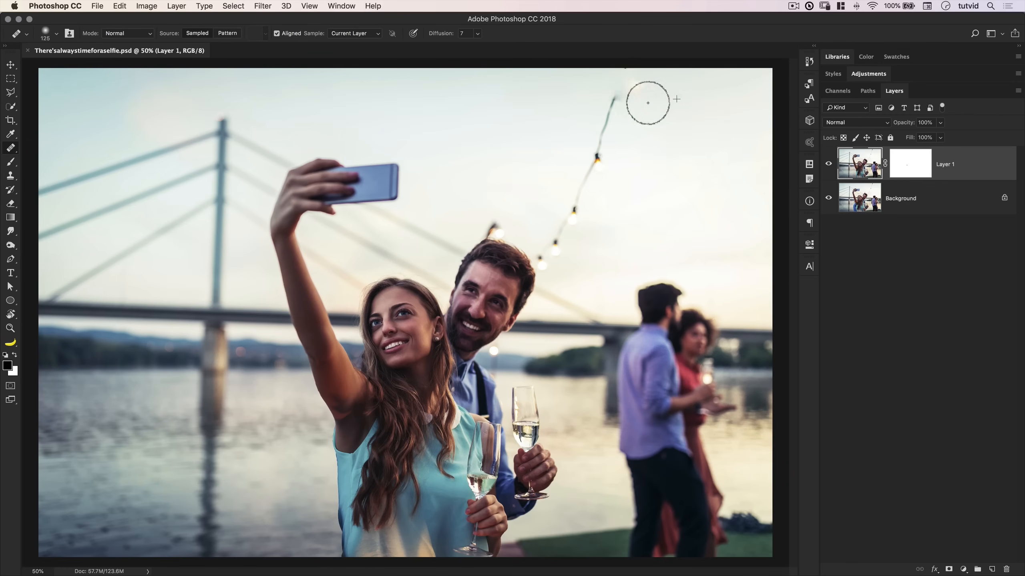
pyautogui.moveTo(645, 107)
pyautogui.mouseDown()
pyautogui.moveTo(618, 128)
pyautogui.moveTo(608, 185)
pyautogui.mouseUp()
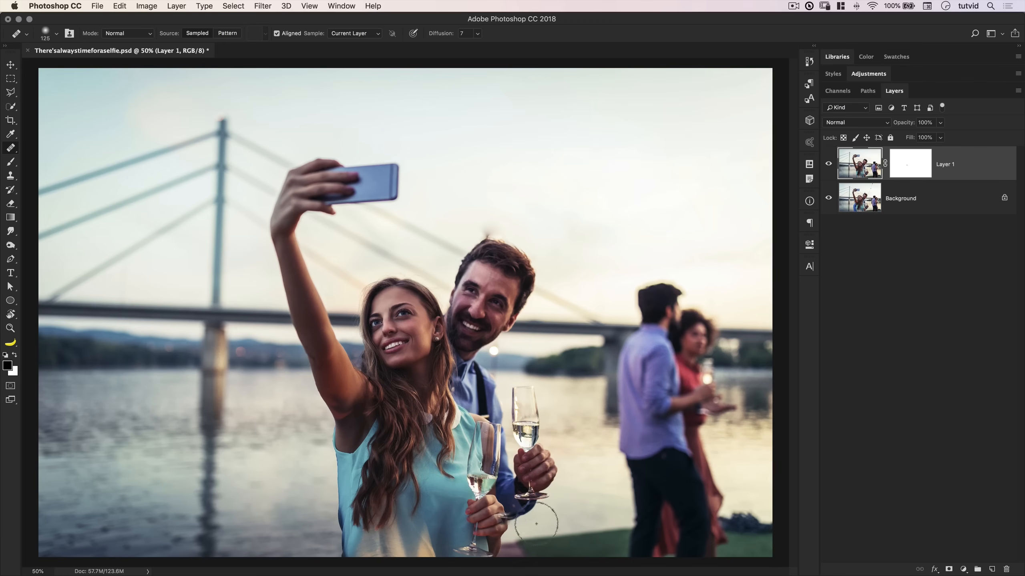
# - Load the Woman-Select channel as a selection over Layer 1
pyautogui.press('z')
pyautogui.click(485, 314)
pyautogui.click(506, 329)
pyautogui.click(508, 330)
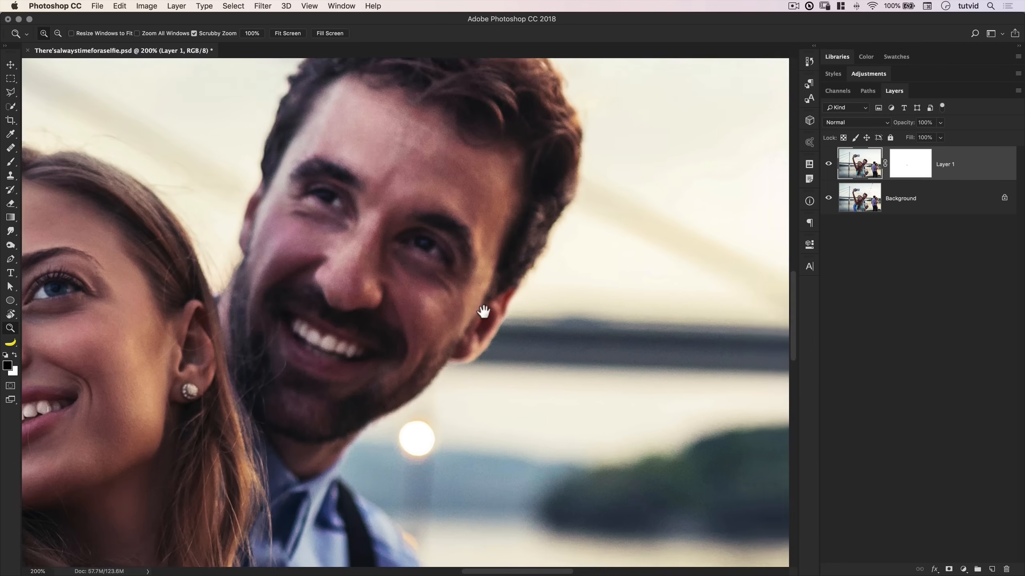
pyautogui.moveTo(483, 312); pyautogui.dragTo(556, 288)
pyautogui.press('super+1')
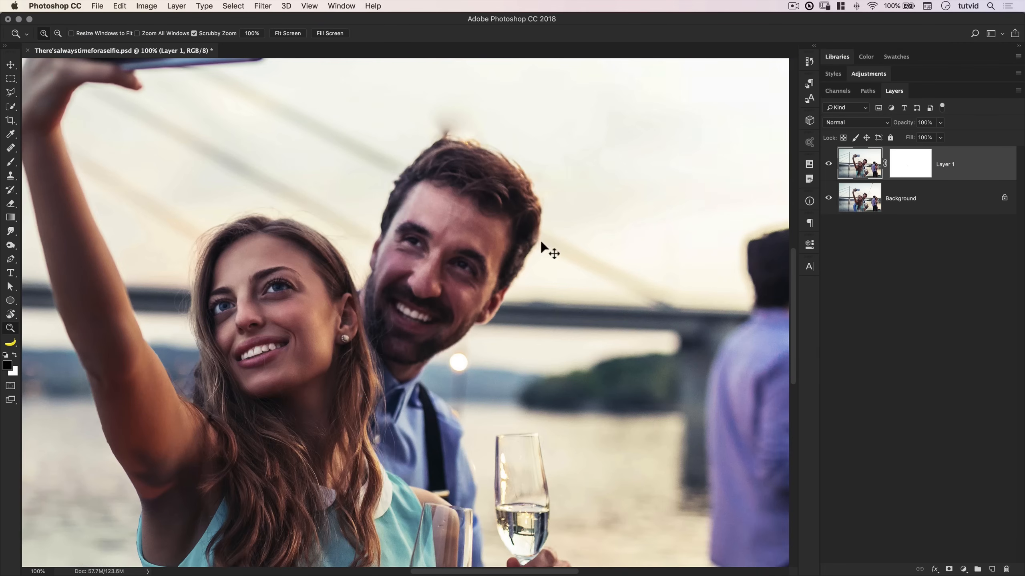
pyautogui.moveTo(342, 533); pyautogui.dragTo(374, 495)
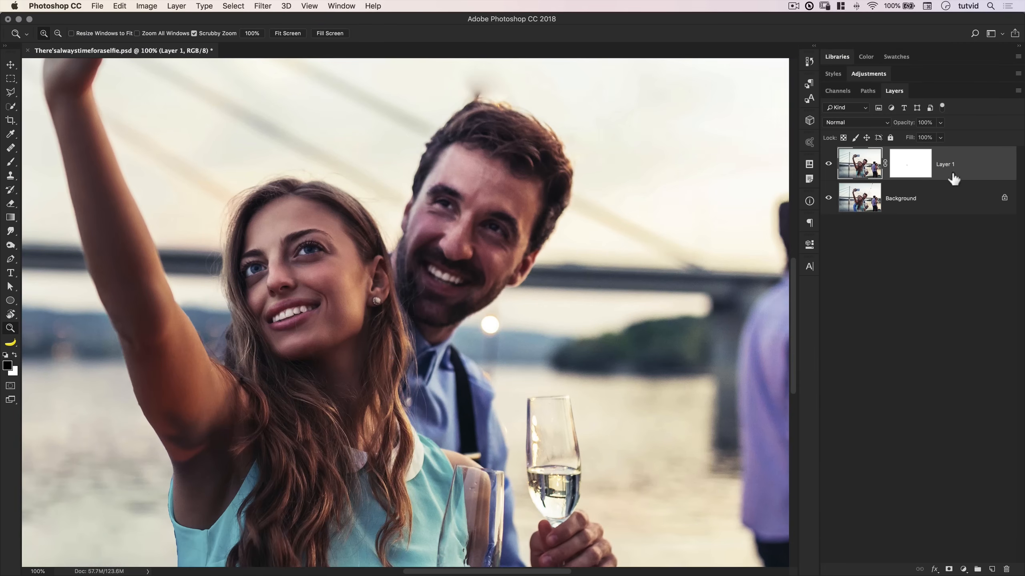
pyautogui.click(839, 92)
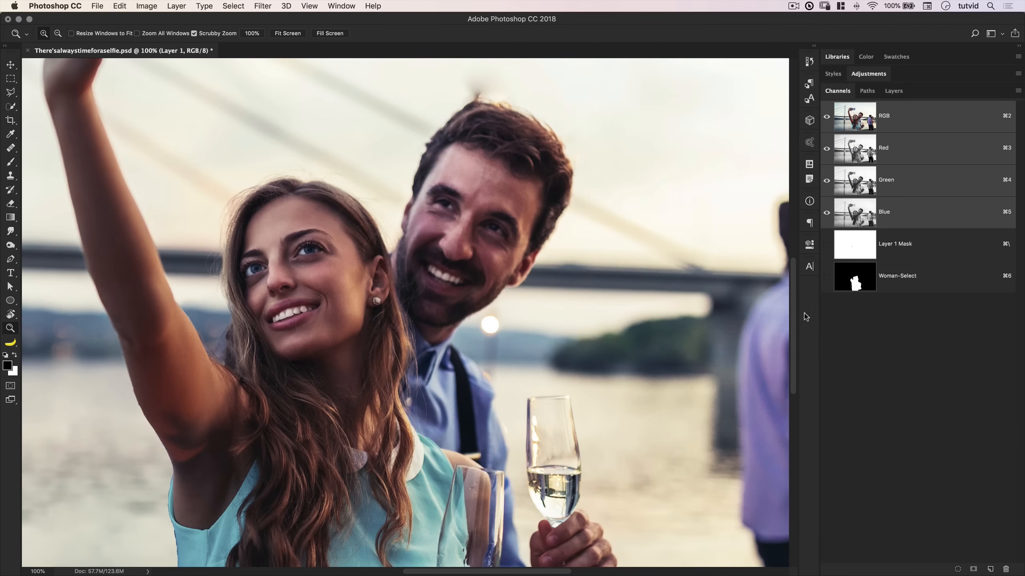
pyautogui.click(894, 91)
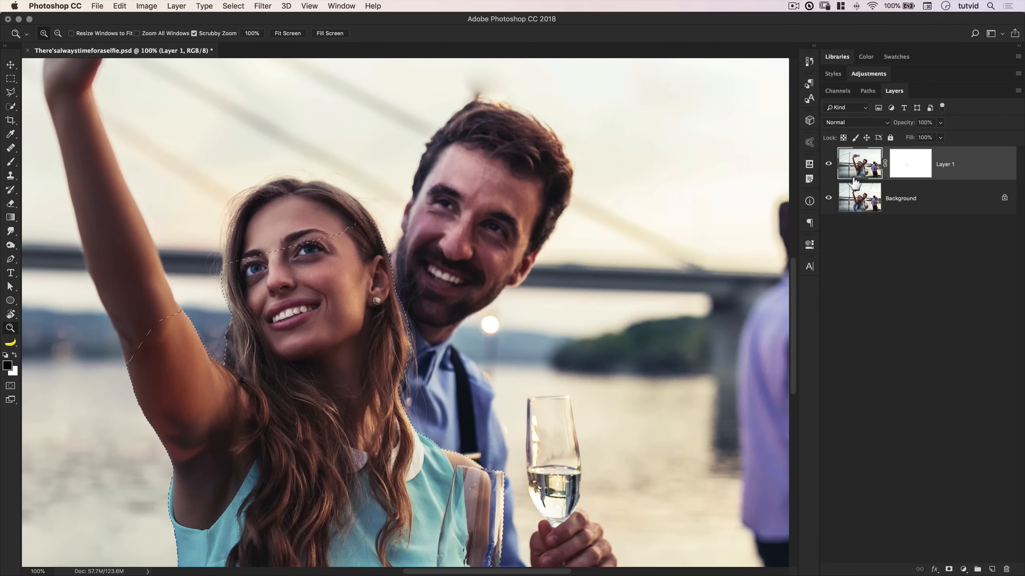
# - Isolate the Woman-Select channel and invert it so the woman is black and the background white
pyautogui.click(842, 92)
pyautogui.click(849, 278)
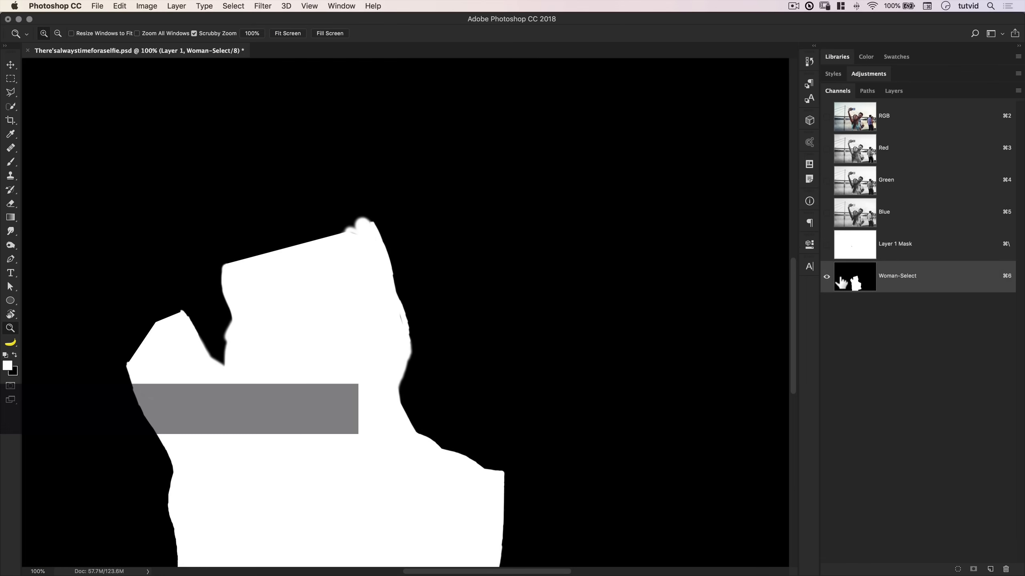
pyautogui.press('super+i')
pyautogui.press('super+minus')
pyautogui.press('super+minus')
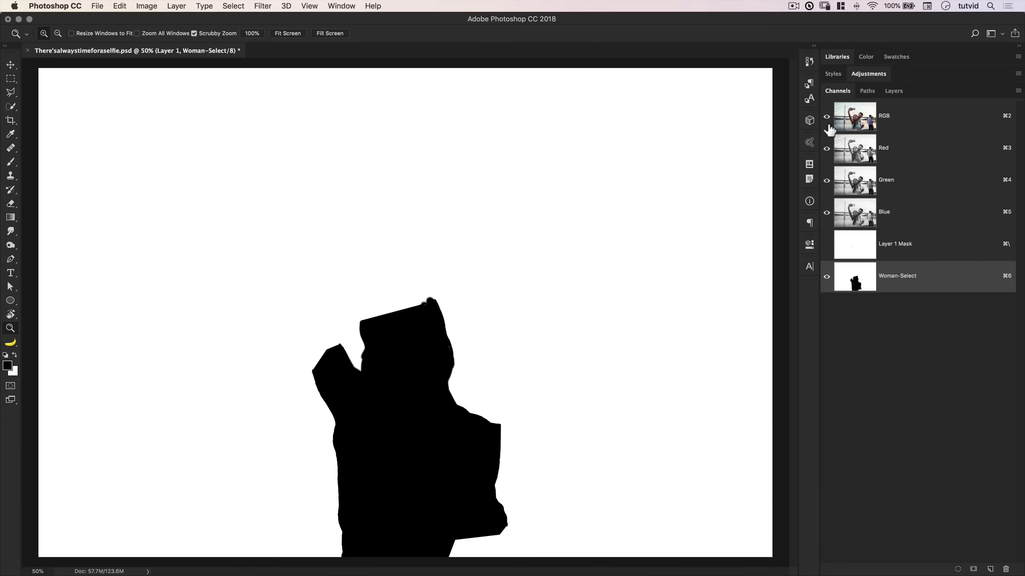
# - Load the inverted Woman-Select channel as a selection, with the RGB composite active and the channel hidden, and return to Layer 1
pyautogui.click(826, 117)
pyautogui.press('x')
pyautogui.click(826, 277)
pyautogui.keyDown('super'); pyautogui.click(860, 280); pyautogui.keyUp('super')
pyautogui.click(913, 122)
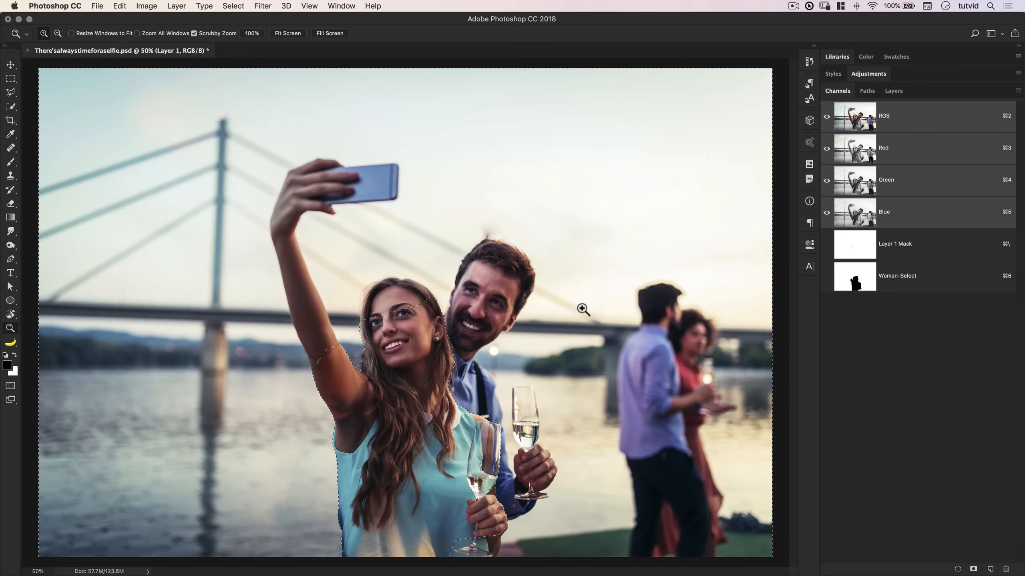
pyautogui.click(893, 91)
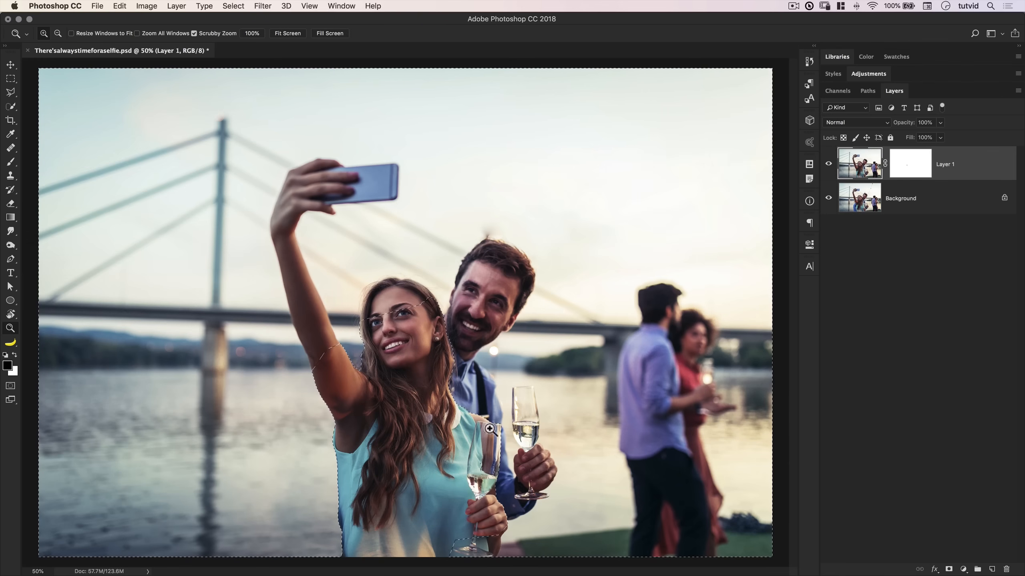
# - Clone the bridge deck and adjoining background over the man's lower face using a 175 px Clone Stamp
pyautogui.click(488, 298)
pyautogui.click(507, 338)
pyautogui.moveTo(516, 347); pyautogui.dragTo(428, 336)
pyautogui.press('super+minus')
pyautogui.press('super+minus')
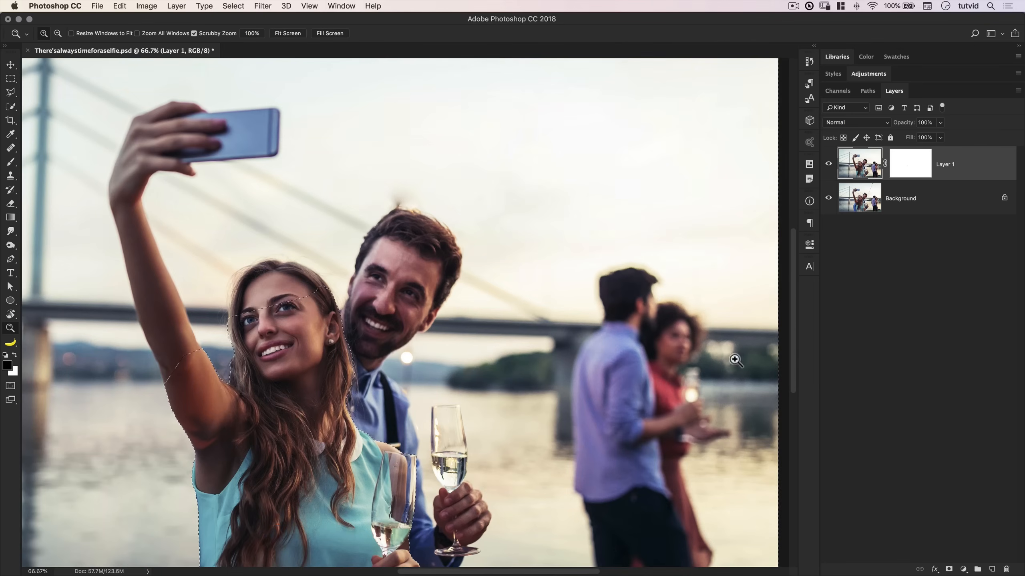
pyautogui.scroll(-2, 484, 298)
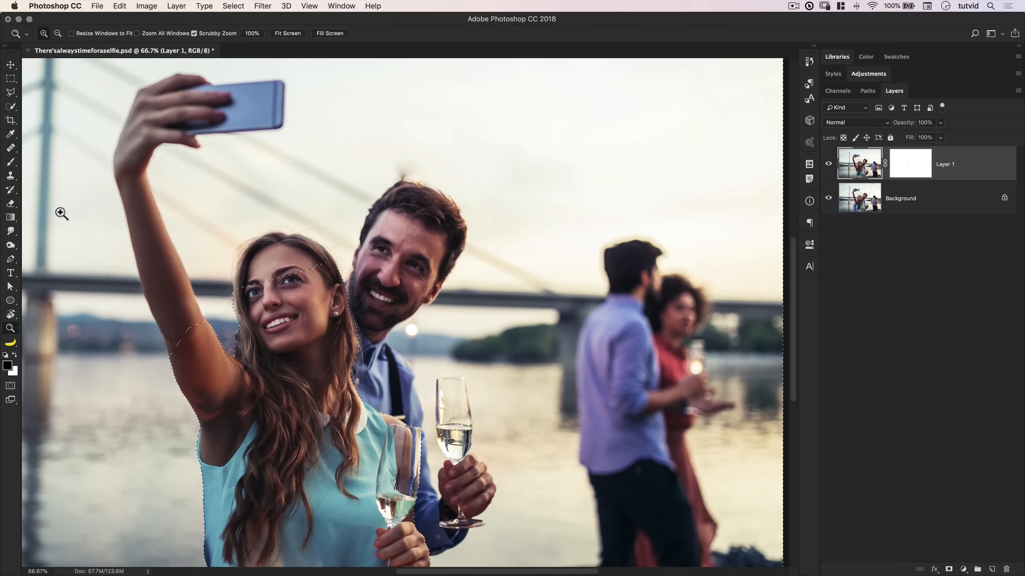
pyautogui.click(12, 178)
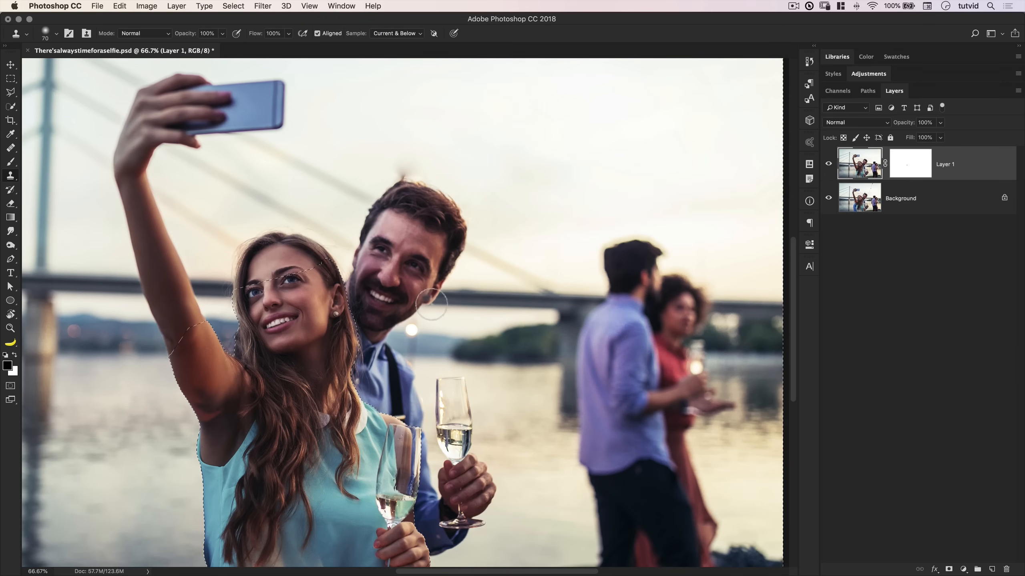
pyautogui.press(']')
pyautogui.press(']')
pyautogui.press(']')
pyautogui.press(']')
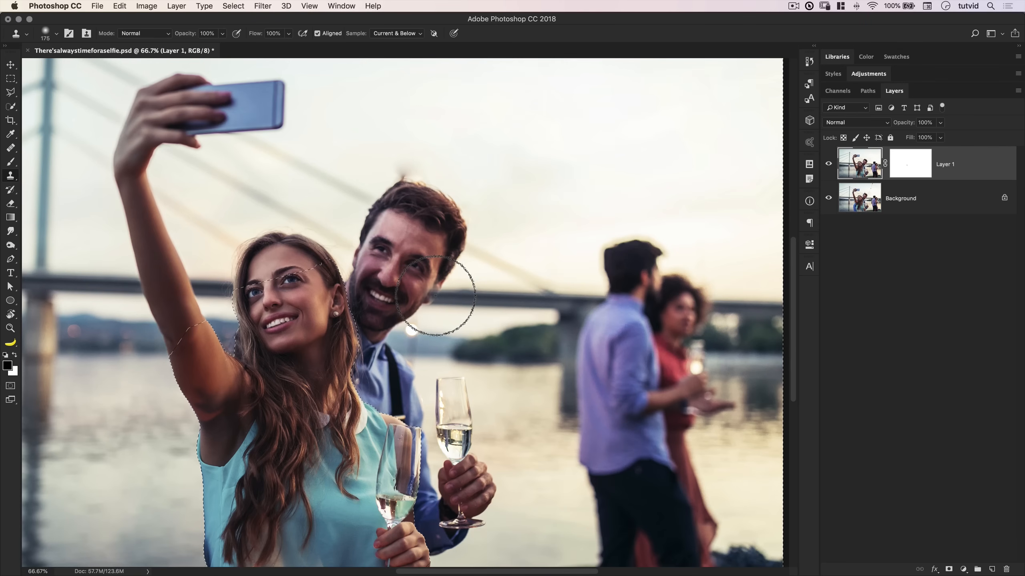
pyautogui.moveTo(437, 297)
pyautogui.mouseDown()
pyautogui.moveTo(361, 294)
pyautogui.moveTo(398, 286)
pyautogui.moveTo(399, 298)
pyautogui.moveTo(357, 296)
pyautogui.moveTo(354, 278)
pyautogui.moveTo(357, 293)
pyautogui.moveTo(448, 291)
pyautogui.mouseUp()
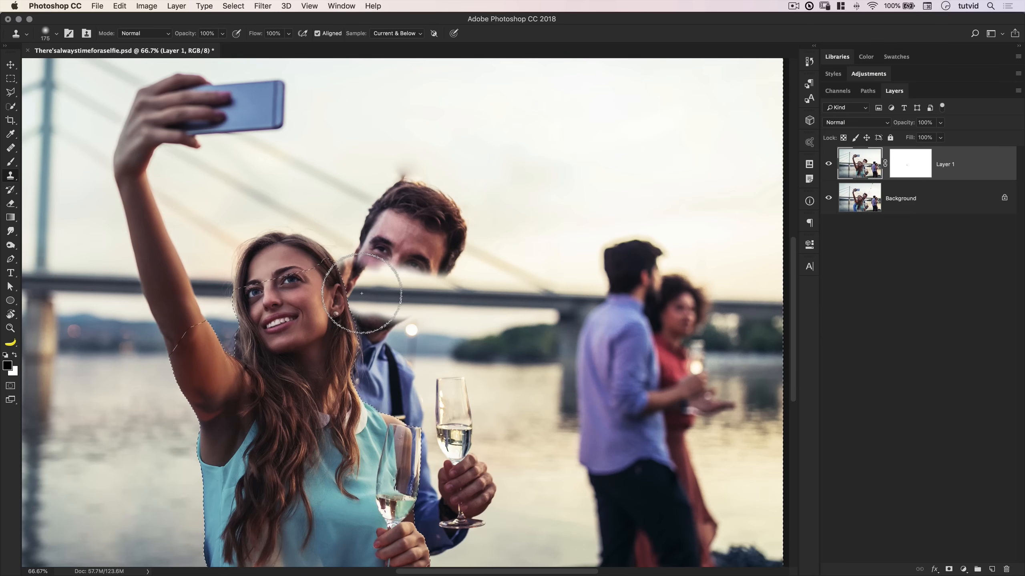
pyautogui.moveTo(361, 293)
pyautogui.mouseDown()
pyautogui.moveTo(336, 285)
pyautogui.moveTo(366, 284)
pyautogui.moveTo(383, 297)
pyautogui.moveTo(358, 310)
pyautogui.moveTo(391, 311)
pyautogui.mouseUp()
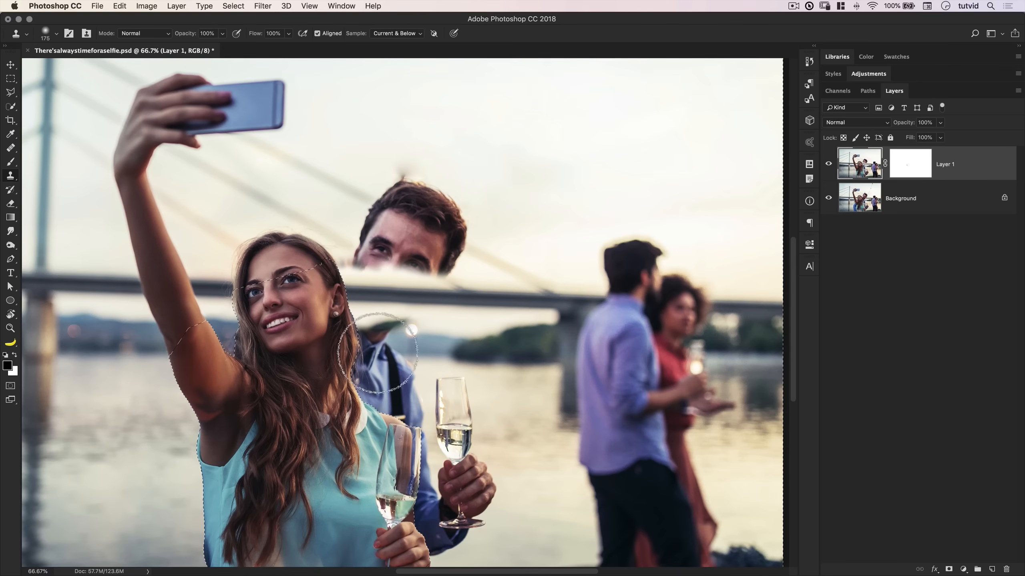
pyautogui.click(493, 317)
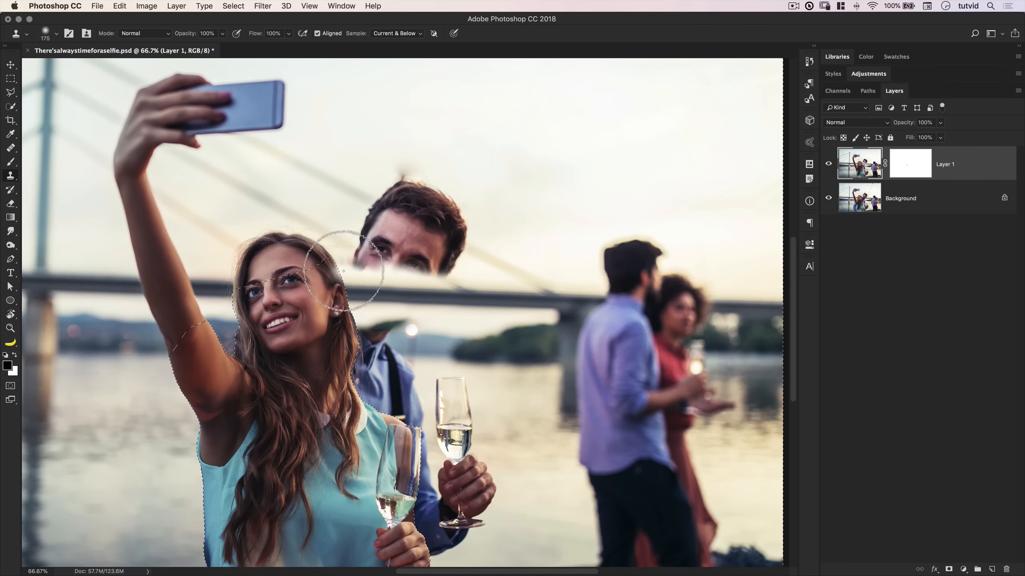
pyautogui.click(293, 211)
pyautogui.click(281, 195)
pyautogui.click(496, 256)
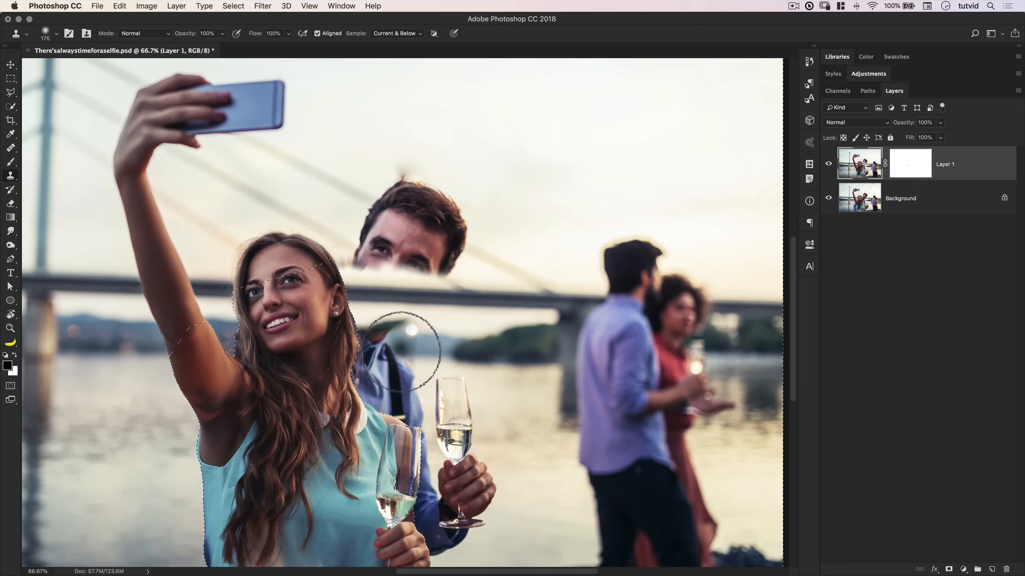
pyautogui.moveTo(466, 497); pyautogui.dragTo(453, 531)
# - Extend the lower blurred bridge cable across the man's cheek to the deck with a 90 px Clone Stamp, sampling the cable above the woman
pyautogui.press('z')
pyautogui.click(379, 315)
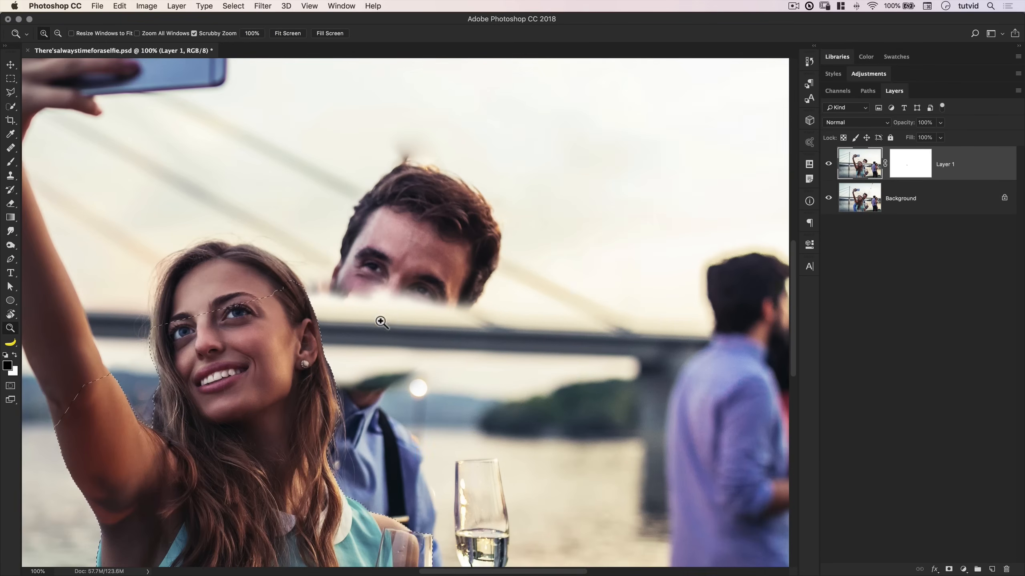
pyautogui.moveTo(381, 316); pyautogui.dragTo(386, 375)
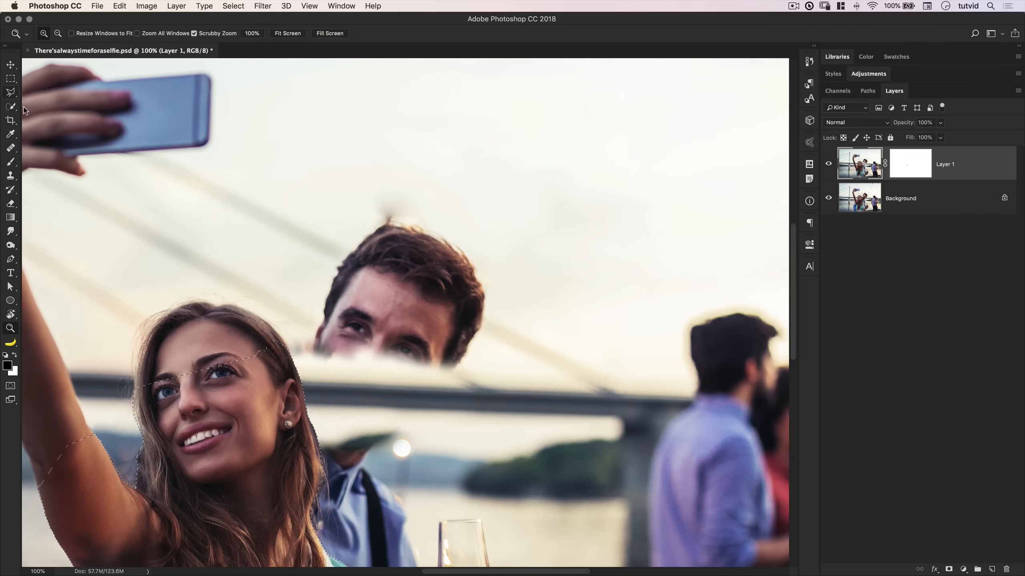
pyautogui.click(10, 176)
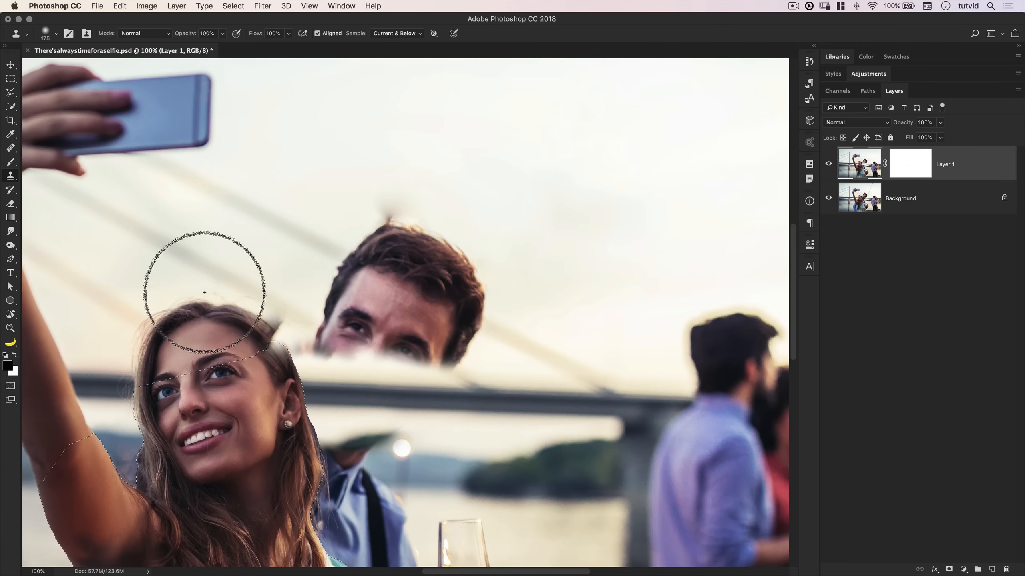
pyautogui.click(295, 362)
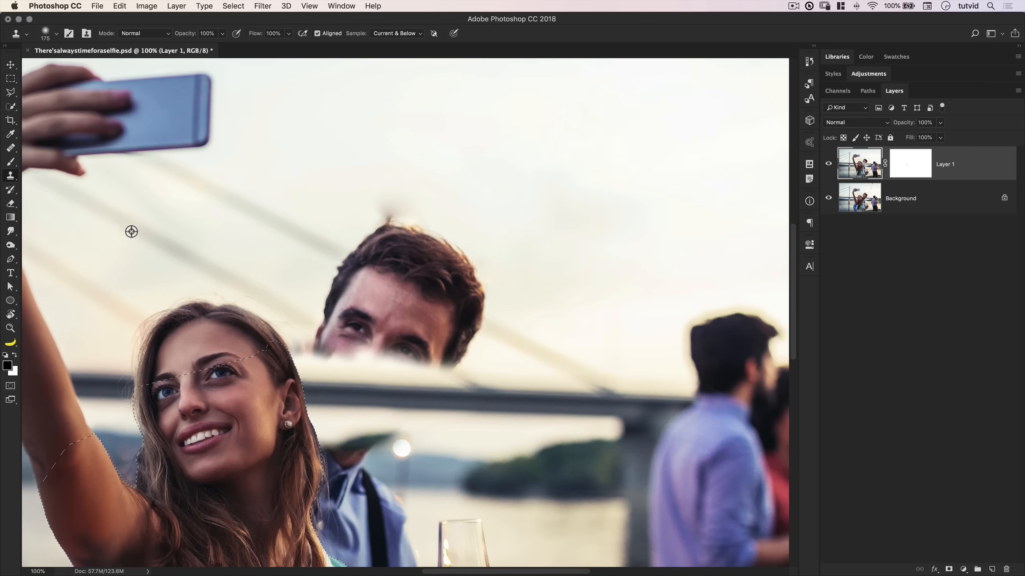
pyautogui.keyDown('alt'); pyautogui.click(160, 242); pyautogui.keyUp('alt')
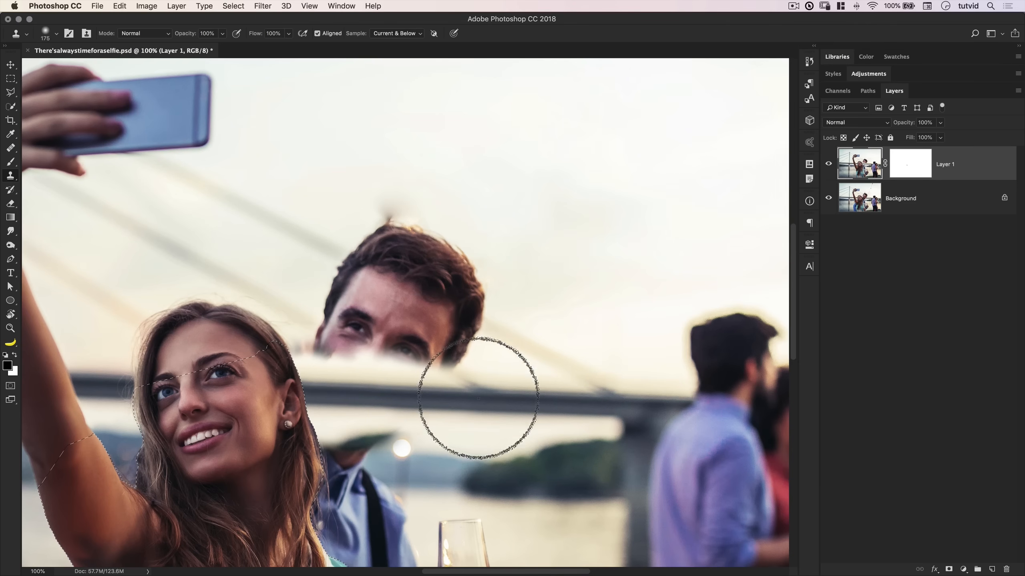
pyautogui.click(459, 390)
pyautogui.moveTo(473, 395)
pyautogui.mouseDown()
pyautogui.moveTo(472, 374)
pyautogui.moveTo(350, 359)
pyautogui.moveTo(453, 389)
pyautogui.moveTo(373, 329)
pyautogui.mouseUp()
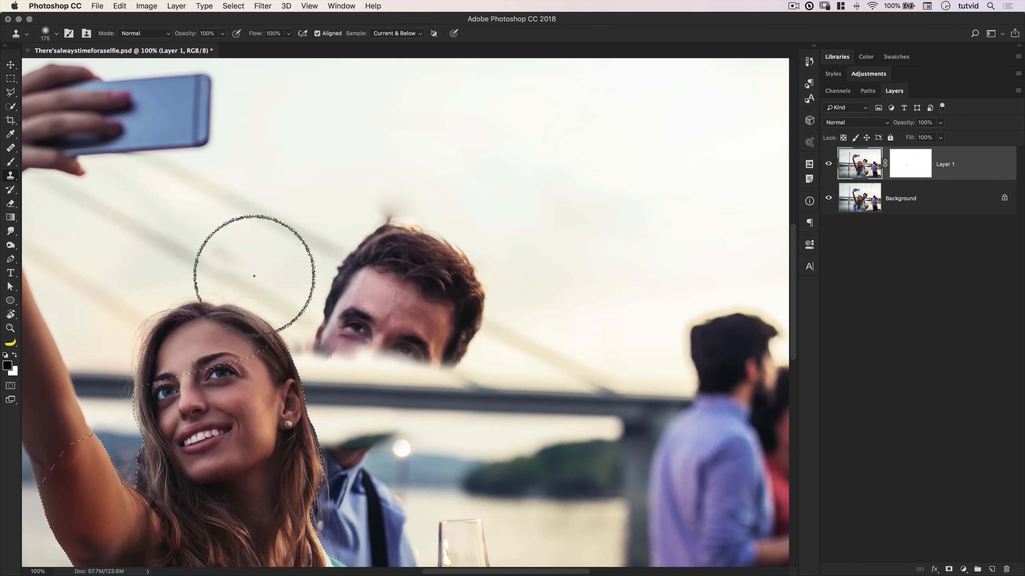
pyautogui.press('[')
pyautogui.press('[')
pyautogui.press('[')
pyautogui.press('[')
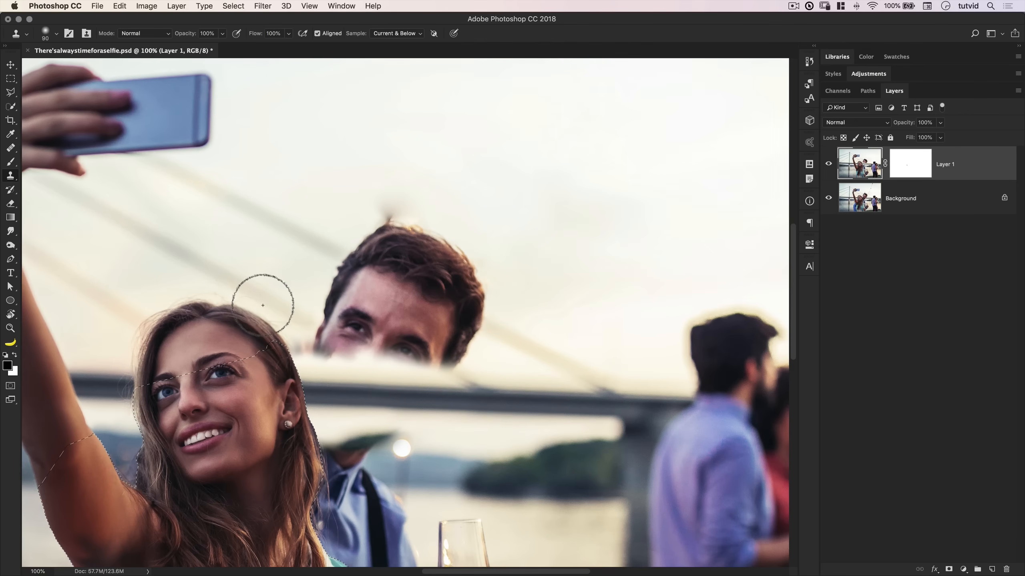
pyautogui.moveTo(266, 305)
pyautogui.mouseDown()
pyautogui.moveTo(286, 304)
pyautogui.moveTo(340, 353)
pyautogui.moveTo(343, 333)
pyautogui.moveTo(405, 362)
pyautogui.moveTo(353, 317)
pyautogui.moveTo(384, 318)
pyautogui.moveTo(346, 314)
pyautogui.moveTo(426, 388)
pyautogui.moveTo(467, 407)
pyautogui.moveTo(449, 412)
pyautogui.moveTo(434, 367)
pyautogui.moveTo(401, 400)
pyautogui.moveTo(457, 396)
pyautogui.moveTo(473, 419)
pyautogui.moveTo(508, 394)
pyautogui.moveTo(441, 373)
pyautogui.mouseUp()
pyautogui.press('super+z')
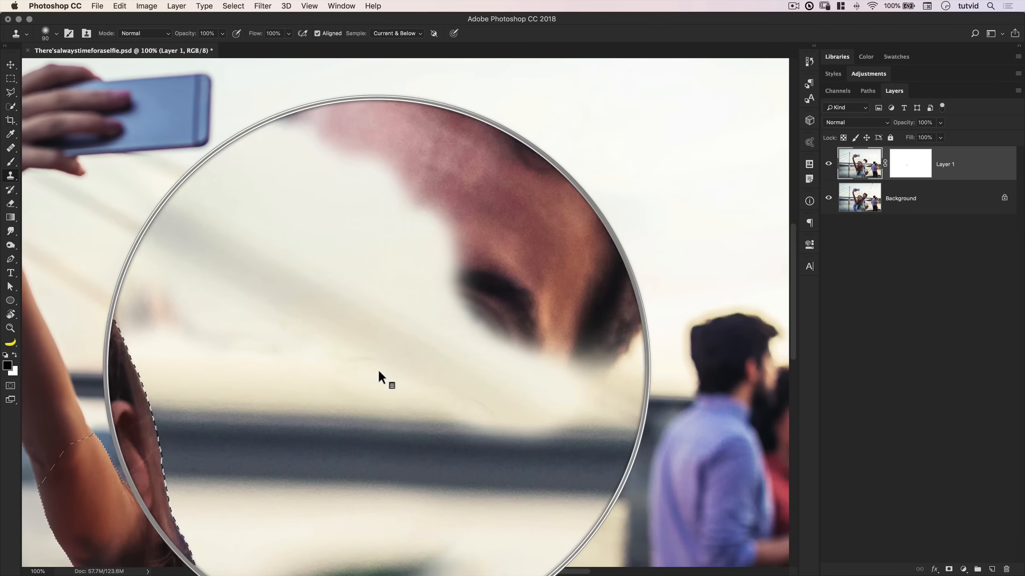
pyautogui.click(405, 411)
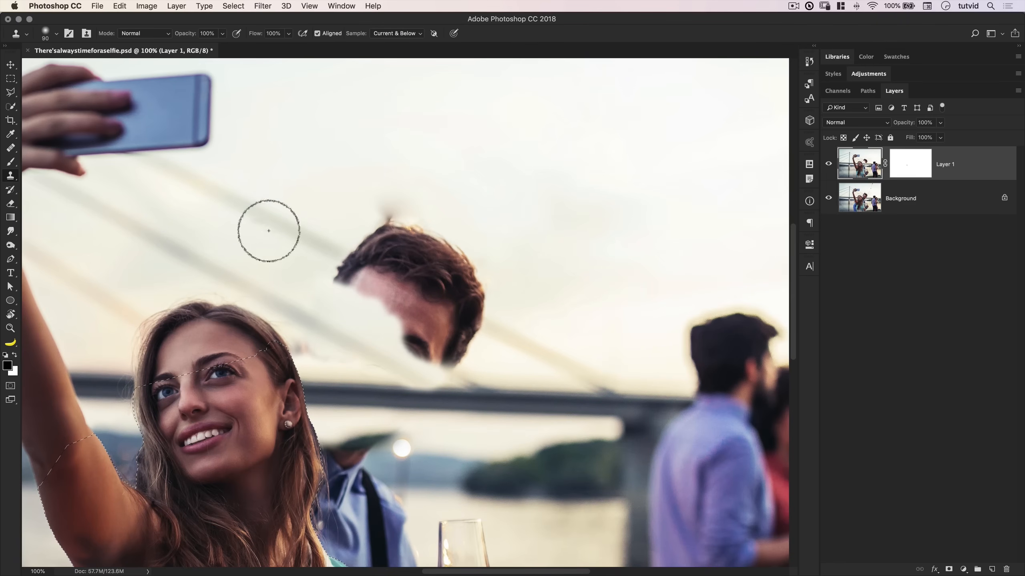
# - Clone the upper bridge cable and surrounding sky over the rest of the man's head with a 150 px Clone Stamp
pyautogui.keyDown('alt'); pyautogui.click(210, 193); pyautogui.keyUp('alt')
pyautogui.press(']')
pyautogui.press(']')
pyautogui.press(']')
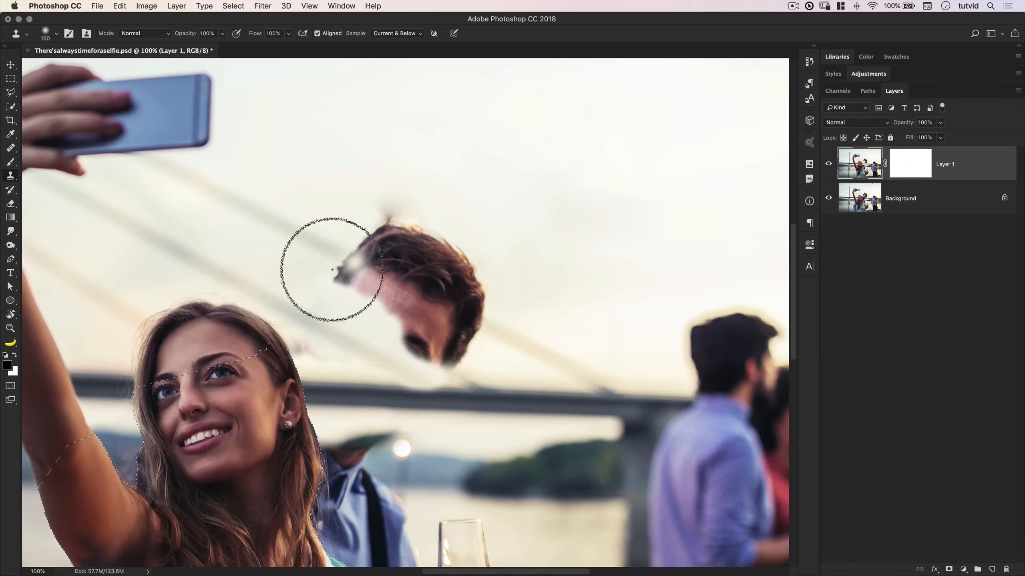
pyautogui.press('super+z')
pyautogui.moveTo(348, 209)
pyautogui.mouseDown()
pyautogui.moveTo(397, 291)
pyautogui.moveTo(353, 258)
pyautogui.moveTo(390, 281)
pyautogui.moveTo(362, 262)
pyautogui.moveTo(370, 268)
pyautogui.moveTo(344, 269)
pyautogui.moveTo(355, 295)
pyautogui.moveTo(413, 312)
pyautogui.moveTo(408, 325)
pyautogui.moveTo(404, 277)
pyautogui.moveTo(384, 253)
pyautogui.moveTo(398, 249)
pyautogui.moveTo(384, 220)
pyautogui.moveTo(394, 212)
pyautogui.moveTo(438, 283)
pyautogui.moveTo(457, 280)
pyautogui.moveTo(461, 269)
pyautogui.moveTo(435, 297)
pyautogui.moveTo(475, 327)
pyautogui.mouseUp()
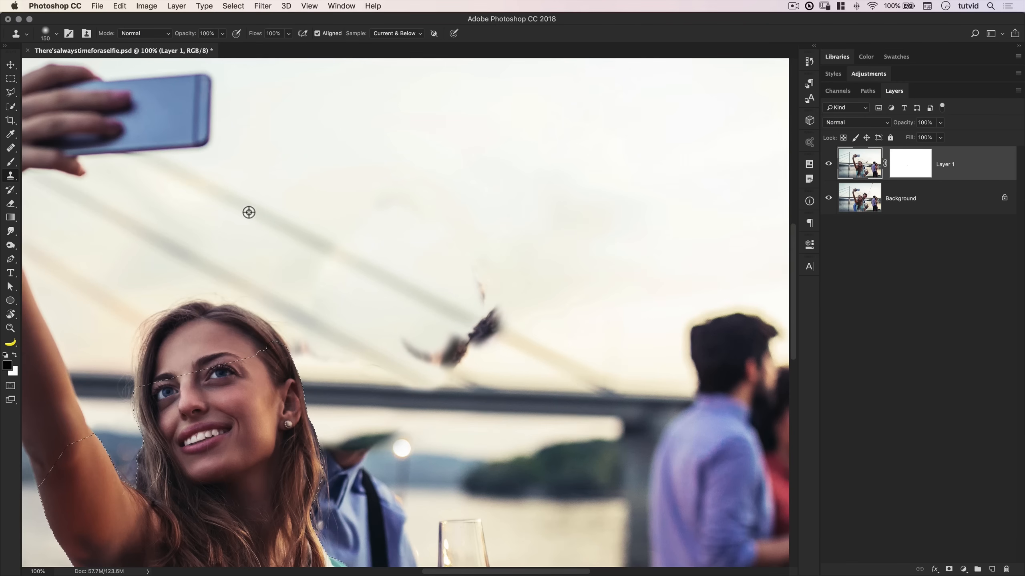
pyautogui.keyDown('alt'); pyautogui.click(283, 226); pyautogui.keyUp('alt')
pyautogui.moveTo(485, 330)
pyautogui.mouseDown()
pyautogui.moveTo(475, 321)
pyautogui.moveTo(496, 336)
pyautogui.moveTo(480, 280)
pyautogui.moveTo(469, 331)
pyautogui.moveTo(448, 353)
pyautogui.moveTo(405, 334)
pyautogui.moveTo(424, 329)
pyautogui.moveTo(416, 319)
pyautogui.mouseUp()
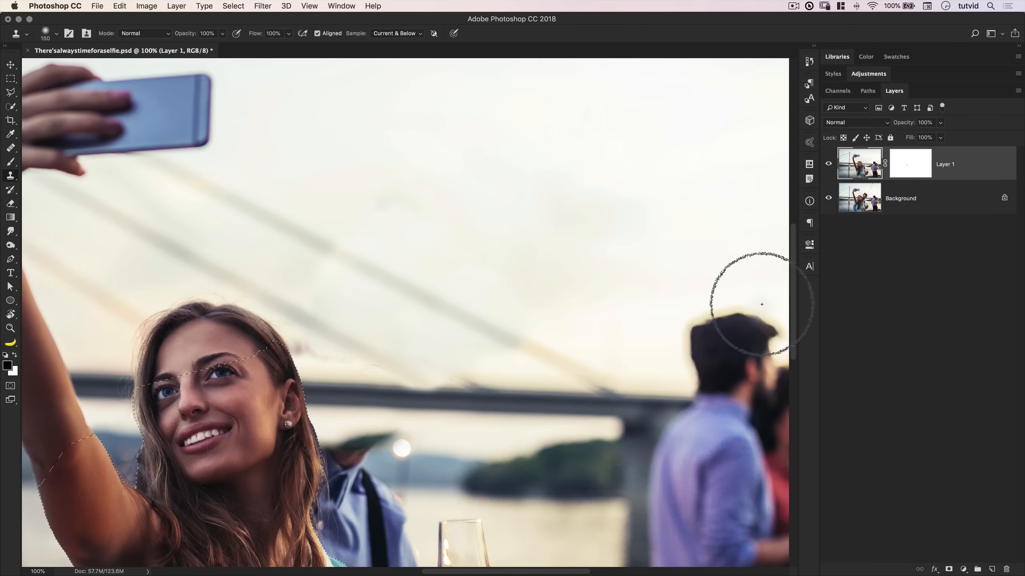
# - Copy the far cable's anchor point onto the lower cable's end at the deck with a 100 px Clone Stamp, repairing the deck edge
pyautogui.press('super+minus')
pyautogui.press('super+minus')
pyautogui.press('super+minus')
pyautogui.press('super+shift+d')
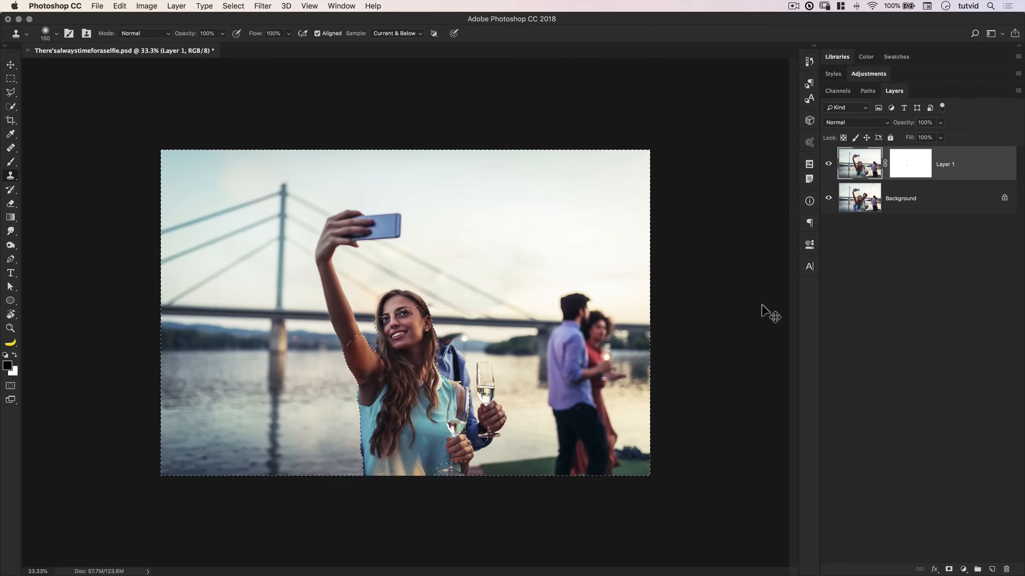
pyautogui.press('z')
pyautogui.moveTo(464, 287)
pyautogui.mouseDown()
pyautogui.moveTo(499, 298)
pyautogui.moveTo(499, 280)
pyautogui.moveTo(493, 325)
pyautogui.moveTo(528, 313)
pyautogui.mouseUp()
pyautogui.click(493, 325)
pyautogui.moveTo(503, 348)
pyautogui.mouseDown()
pyautogui.moveTo(462, 344)
pyautogui.moveTo(508, 338)
pyautogui.mouseUp()
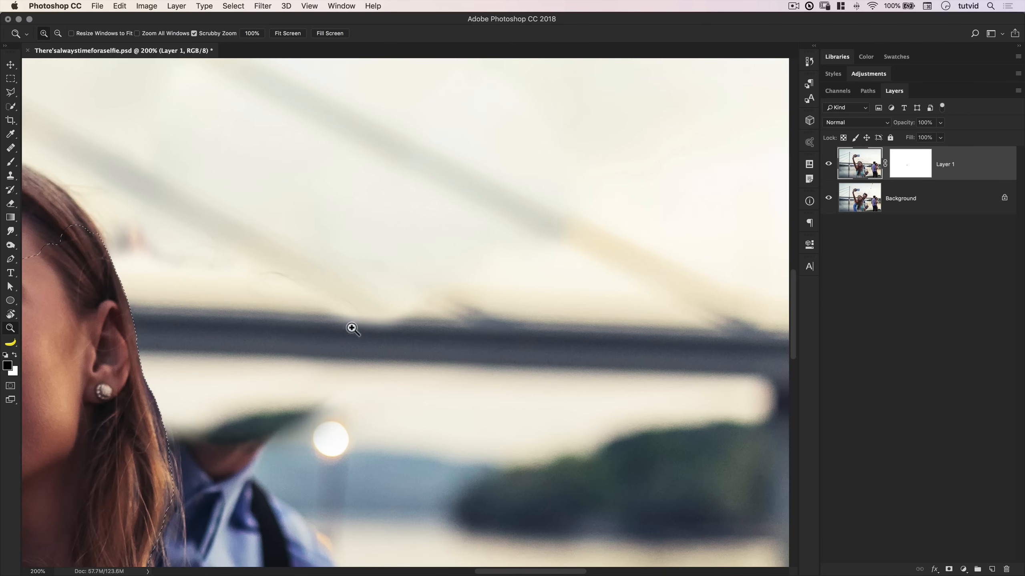
pyautogui.moveTo(445, 308)
pyautogui.mouseDown()
pyautogui.moveTo(482, 313)
pyautogui.moveTo(460, 307)
pyautogui.mouseUp()
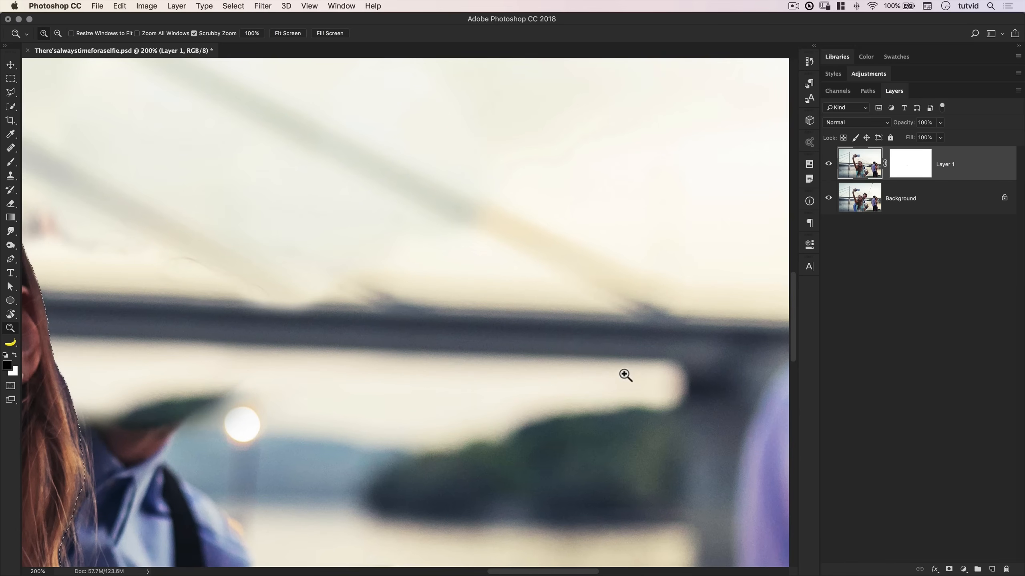
pyautogui.press('s')
pyautogui.press('[')
pyautogui.press('[')
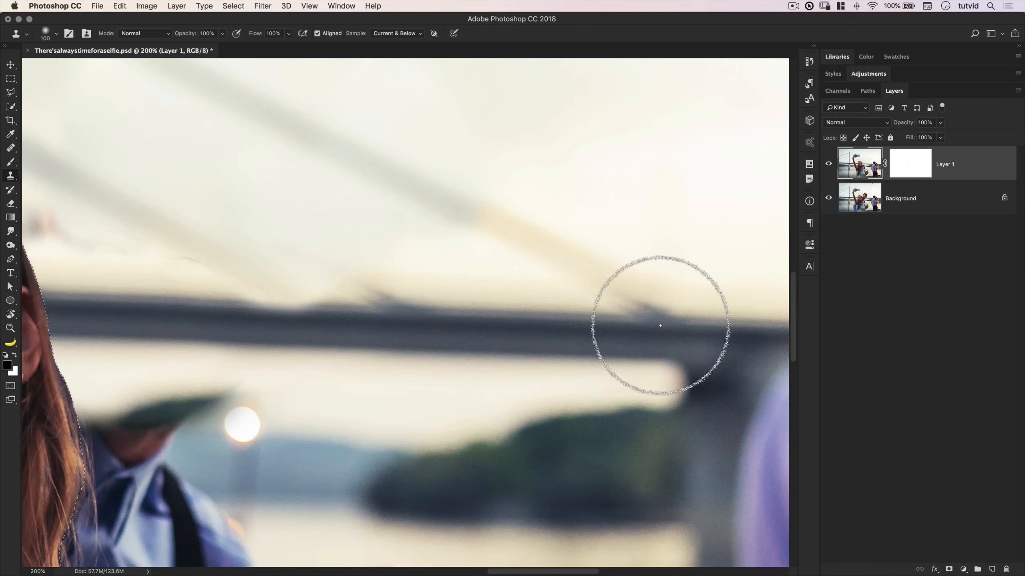
pyautogui.keyDown('alt'); pyautogui.click(658, 321); pyautogui.keyUp('alt')
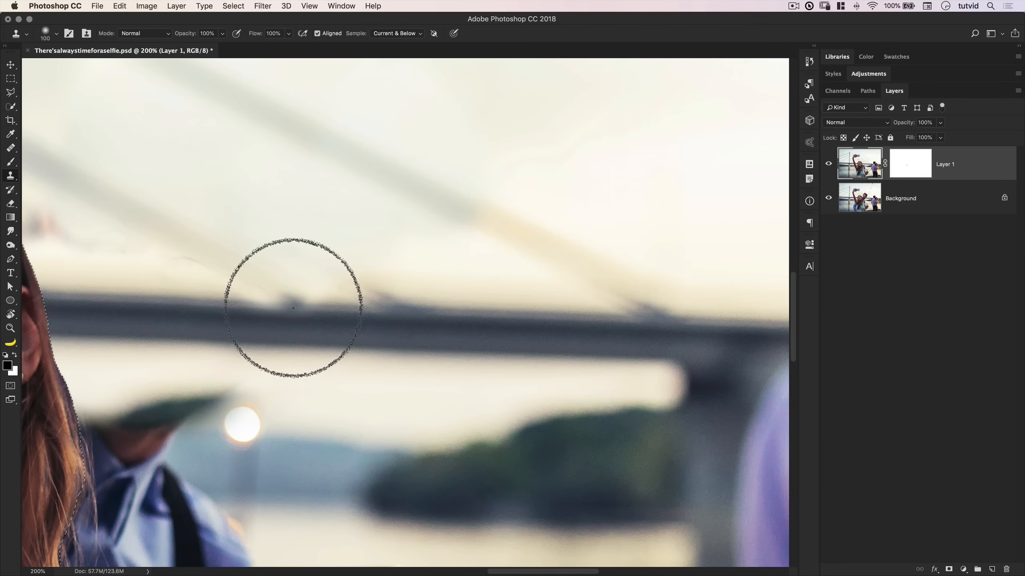
pyautogui.moveTo(294, 306)
pyautogui.mouseDown()
pyautogui.moveTo(256, 291)
pyautogui.moveTo(382, 304)
pyautogui.moveTo(359, 283)
pyautogui.moveTo(384, 302)
pyautogui.moveTo(229, 293)
pyautogui.mouseUp()
# - Heal the leftover reddish smudge beside the woman's hair with a 125 px Healing Brush, sampling clean sky
pyautogui.press('space')
pyautogui.moveTo(423, 321)
pyautogui.mouseDown()
pyautogui.moveTo(514, 369)
pyautogui.moveTo(671, 377)
pyautogui.mouseUp()
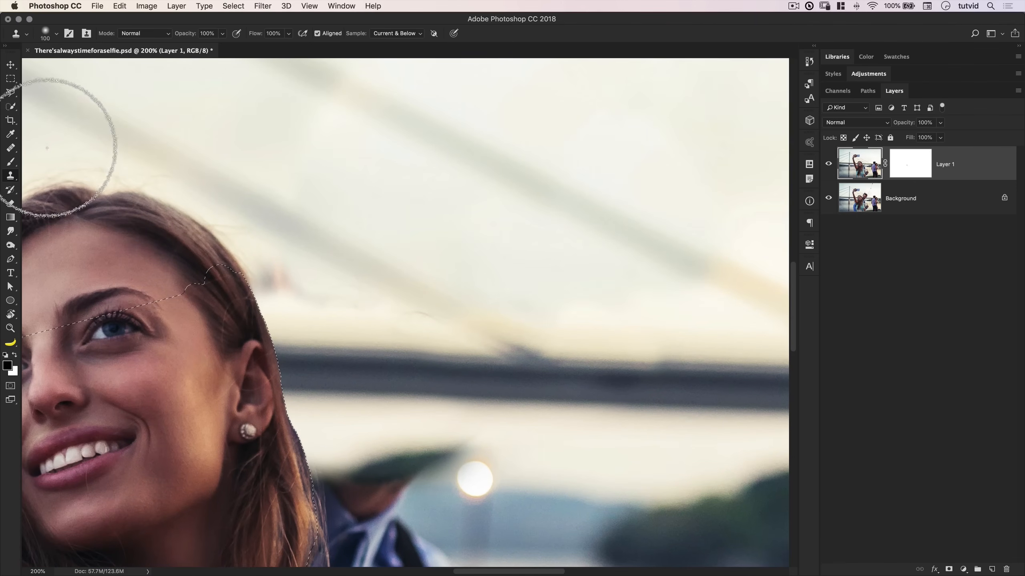
pyautogui.moveTo(11, 148); pyautogui.dragTo(60, 156)
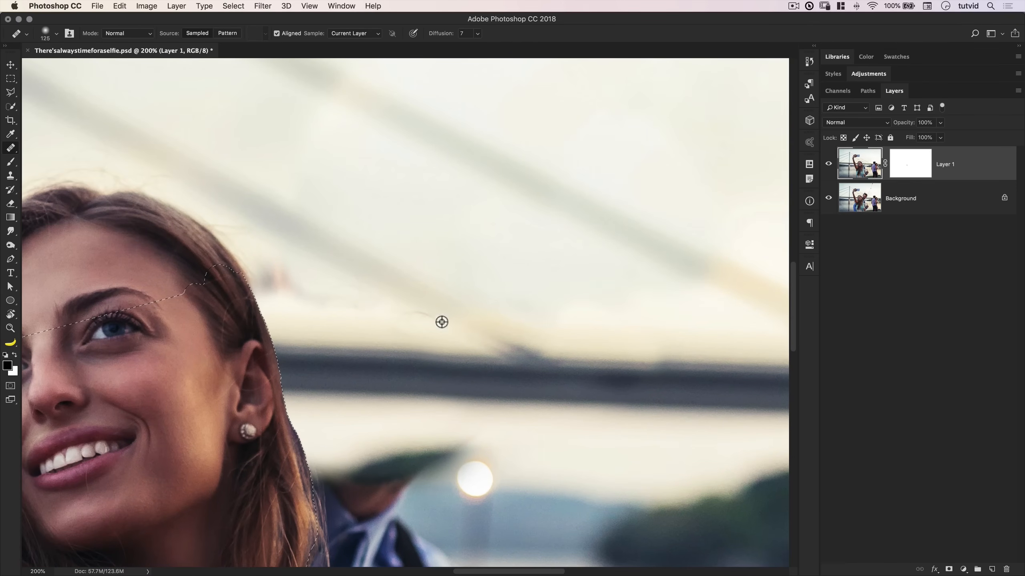
pyautogui.keyDown('alt'); pyautogui.click(433, 222); pyautogui.keyUp('alt')
pyautogui.moveTo(294, 274)
pyautogui.mouseDown()
pyautogui.moveTo(273, 272)
pyautogui.moveTo(310, 307)
pyautogui.moveTo(272, 285)
pyautogui.mouseUp()
pyautogui.press('z')
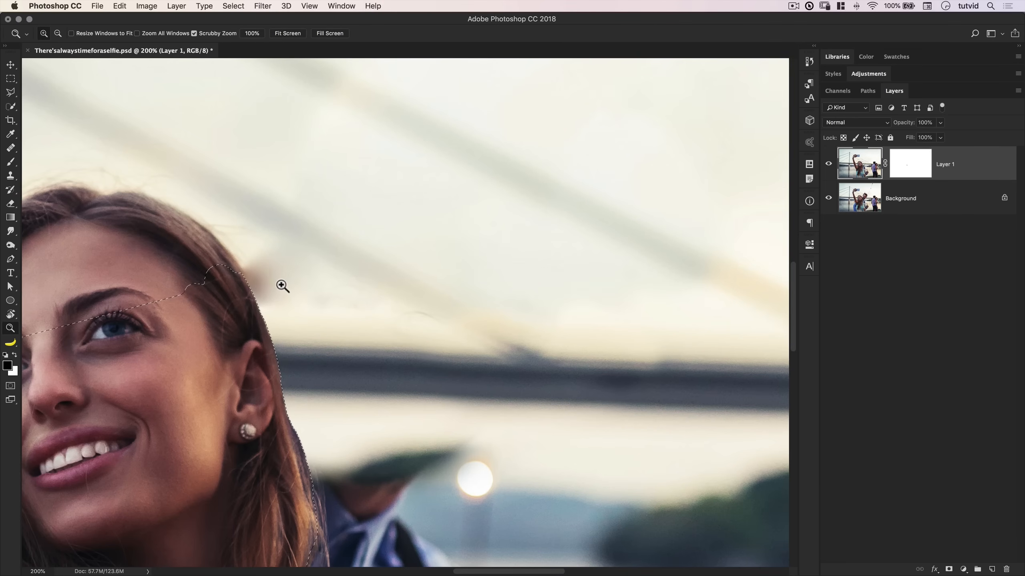
# - Clean up the remaining marks beside the woman's hair and under the lower cable with a 45 px Healing Brush at diffusion 5
pyautogui.press('j')
pyautogui.press('[')
pyautogui.press('[')
pyautogui.press('[')
pyautogui.press('[')
pyautogui.press('[')
pyautogui.click(477, 36)
pyautogui.keyDown('alt'); pyautogui.click(331, 311); pyautogui.keyUp('alt')
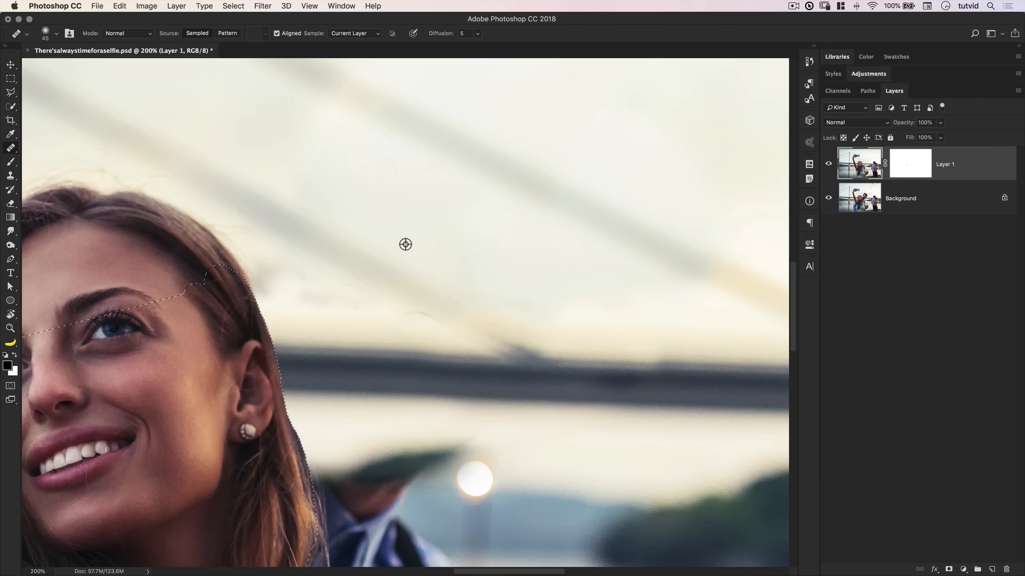
pyautogui.moveTo(290, 281)
pyautogui.mouseDown()
pyautogui.moveTo(331, 315)
pyautogui.moveTo(323, 301)
pyautogui.mouseUp()
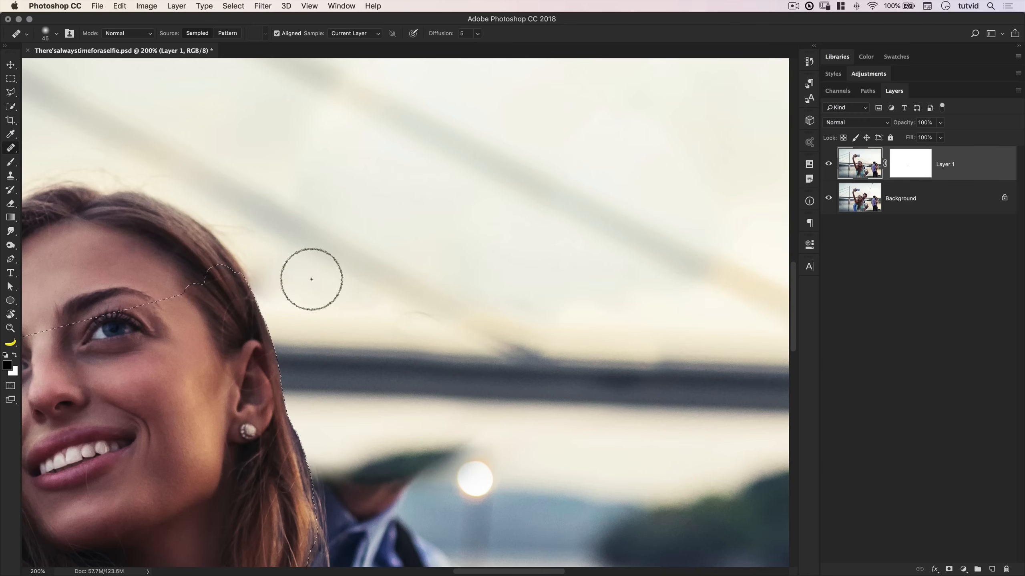
pyautogui.keyDown('alt'); pyautogui.click(358, 284); pyautogui.keyUp('alt')
pyautogui.moveTo(421, 321)
pyautogui.mouseDown()
pyautogui.moveTo(432, 327)
pyautogui.moveTo(425, 338)
pyautogui.moveTo(388, 314)
pyautogui.moveTo(379, 332)
pyautogui.moveTo(316, 311)
pyautogui.mouseUp()
# - Enlarge the Healing Brush to 90 px for retouching the bridge cables and sky
pyautogui.press('space')
pyautogui.moveTo(375, 204); pyautogui.dragTo(452, 382)
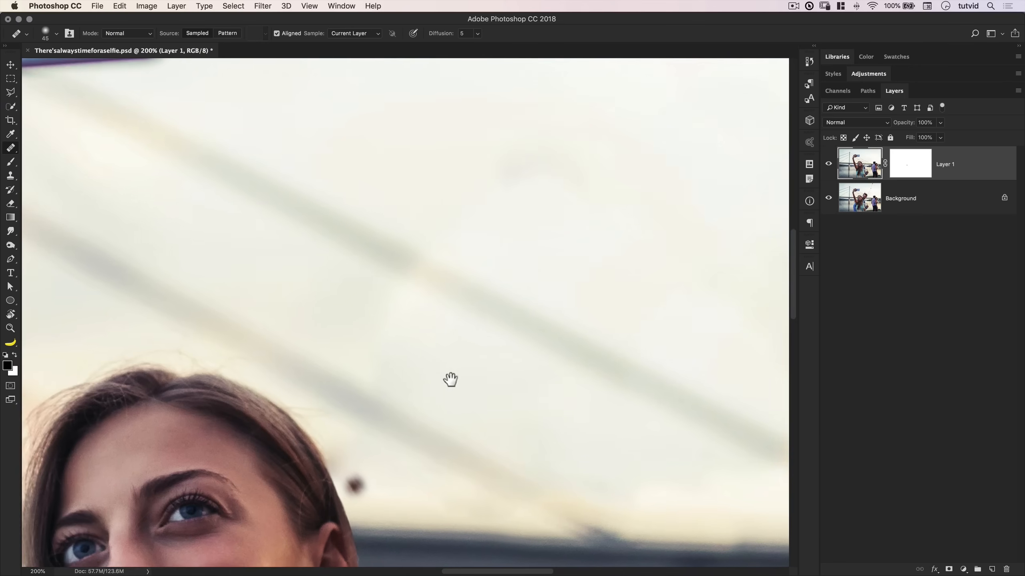
pyautogui.moveTo(476, 267); pyautogui.dragTo(394, 268)
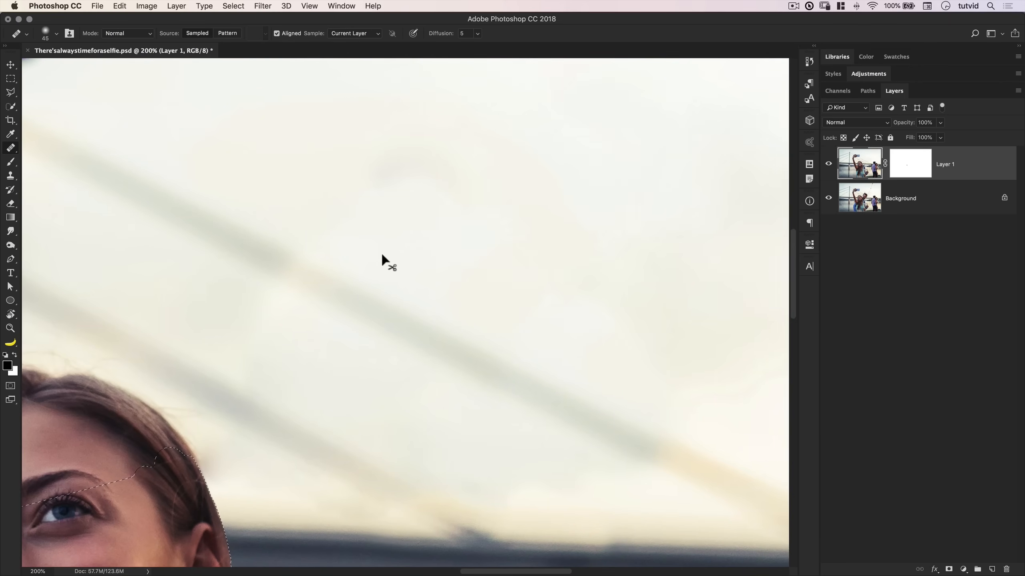
pyautogui.press('super+0')
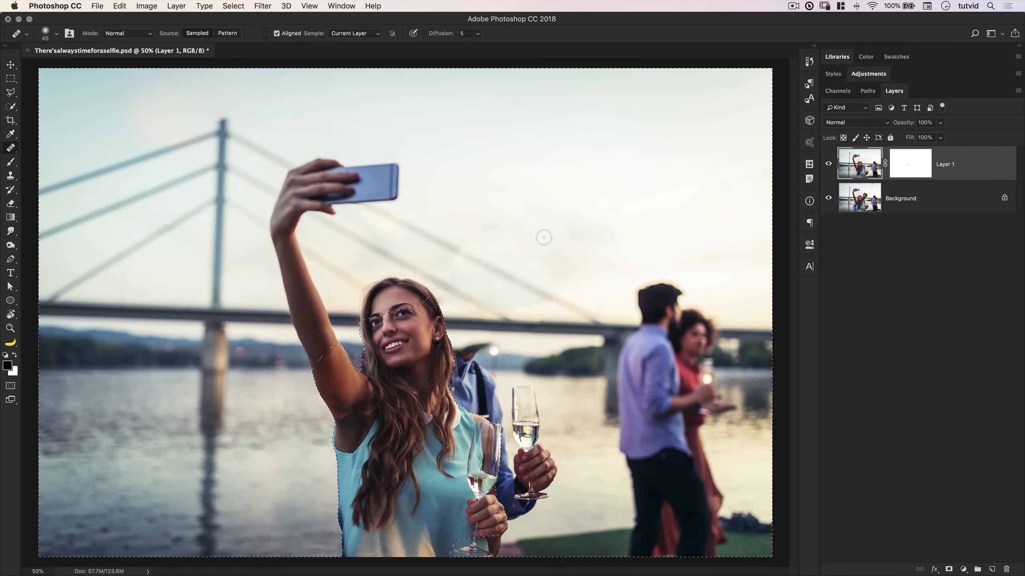
pyautogui.press(']')
pyautogui.press(']')
pyautogui.press(']')
pyautogui.press(']')
pyautogui.press(']')
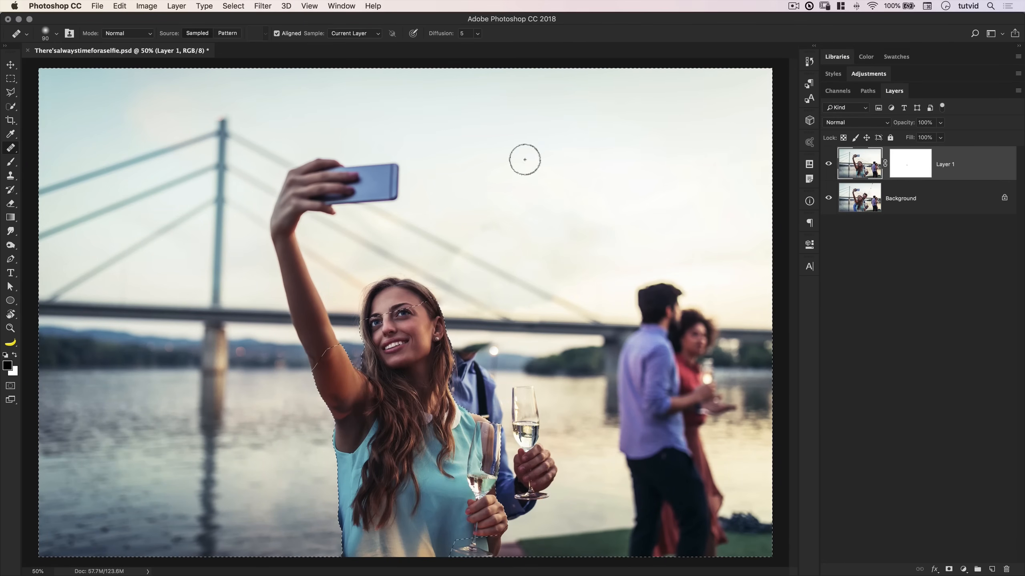
# - Try to heal the lower cable's end at the bridge deck with diffusion 7, sampling from the nearby background
pyautogui.click(477, 34)
pyautogui.click(541, 42)
pyautogui.keyDown('alt'); pyautogui.click(463, 207); pyautogui.keyUp('alt')
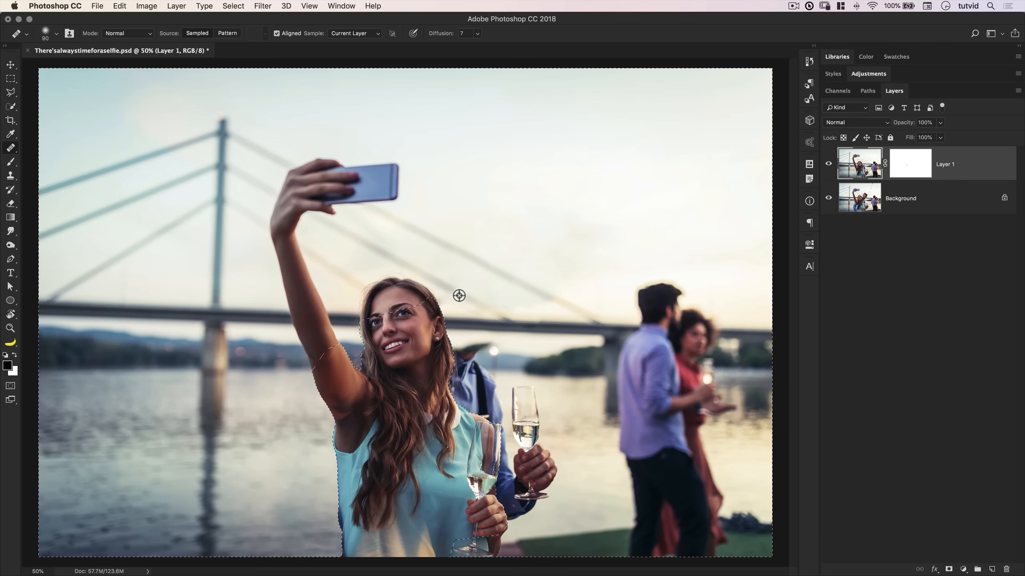
pyautogui.moveTo(493, 317); pyautogui.dragTo(504, 323)
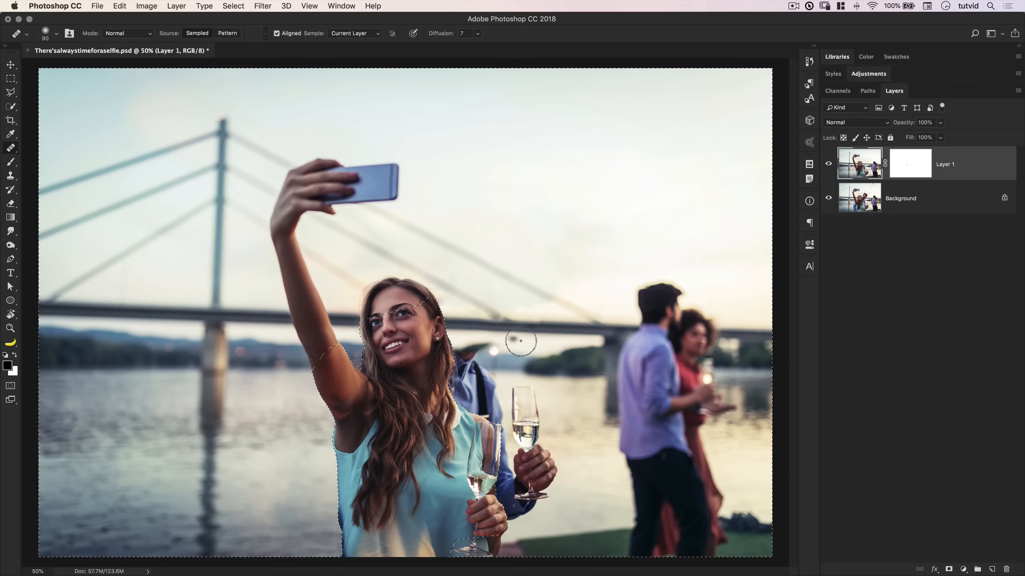
pyautogui.press('z')
pyautogui.click(502, 333)
pyautogui.click(502, 331)
pyautogui.click(501, 330)
pyautogui.click(501, 329)
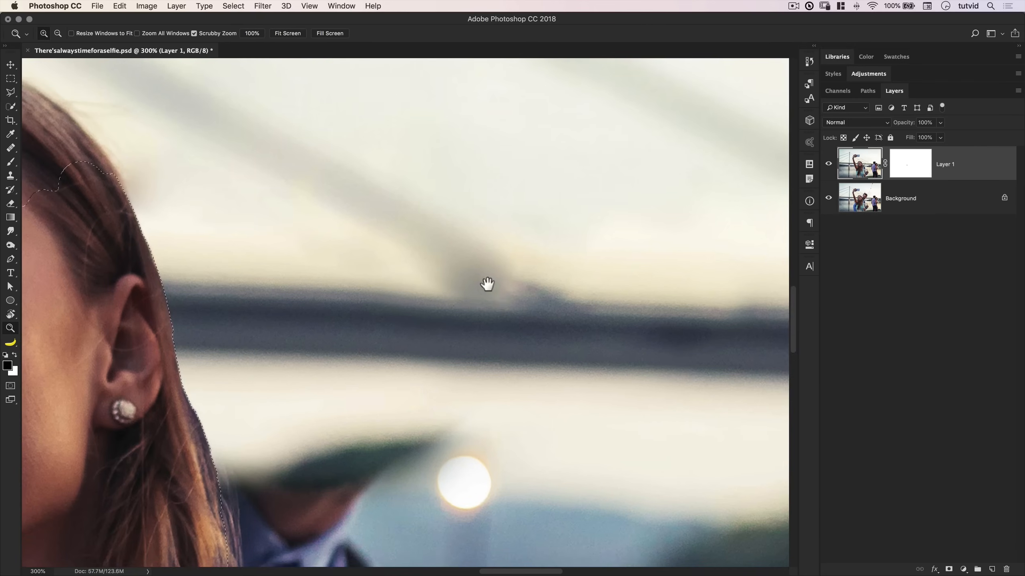
pyautogui.moveTo(483, 279); pyautogui.dragTo(497, 301)
pyautogui.press('super+z')
pyautogui.press('super+1')
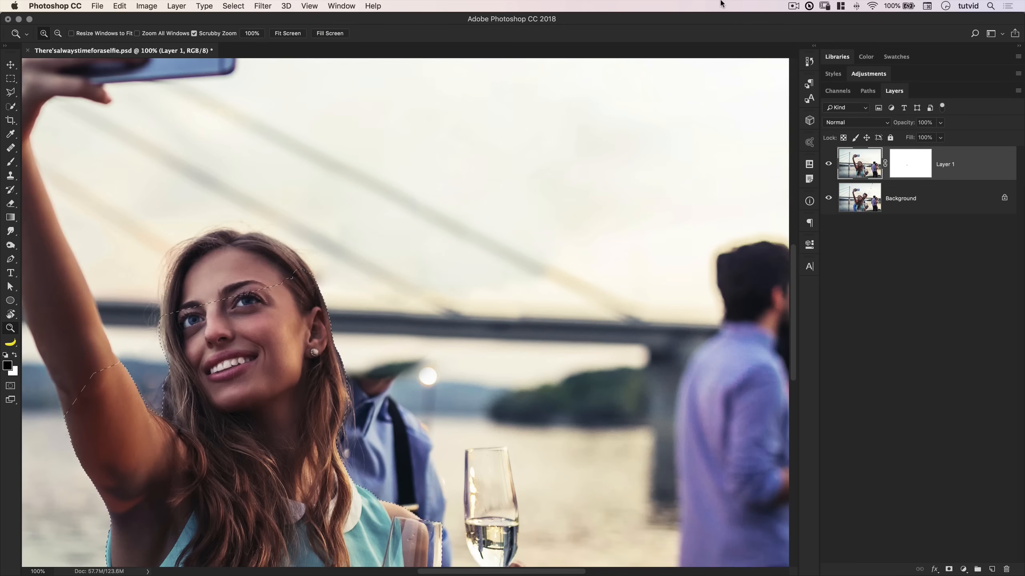
# - Heal the dark mark where the lower cable meets the bridge deck with the 90 px Healing Brush at diffusion 3
pyautogui.press('j')
pyautogui.click(479, 34)
pyautogui.moveTo(466, 49); pyautogui.dragTo(447, 49)
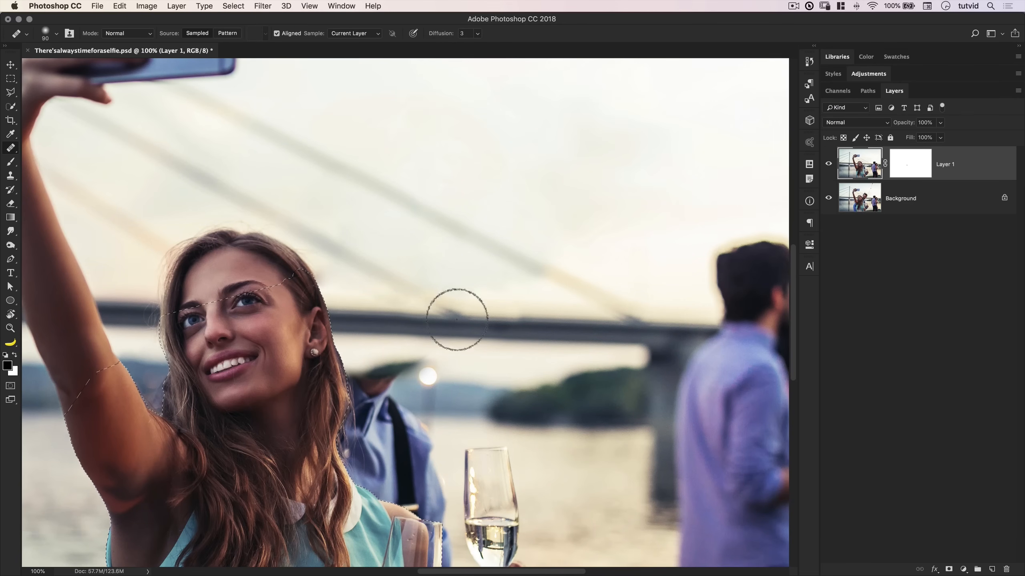
pyautogui.moveTo(411, 297)
pyautogui.mouseDown()
pyautogui.moveTo(448, 315)
pyautogui.moveTo(389, 284)
pyautogui.moveTo(533, 349)
pyautogui.moveTo(465, 327)
pyautogui.mouseUp()
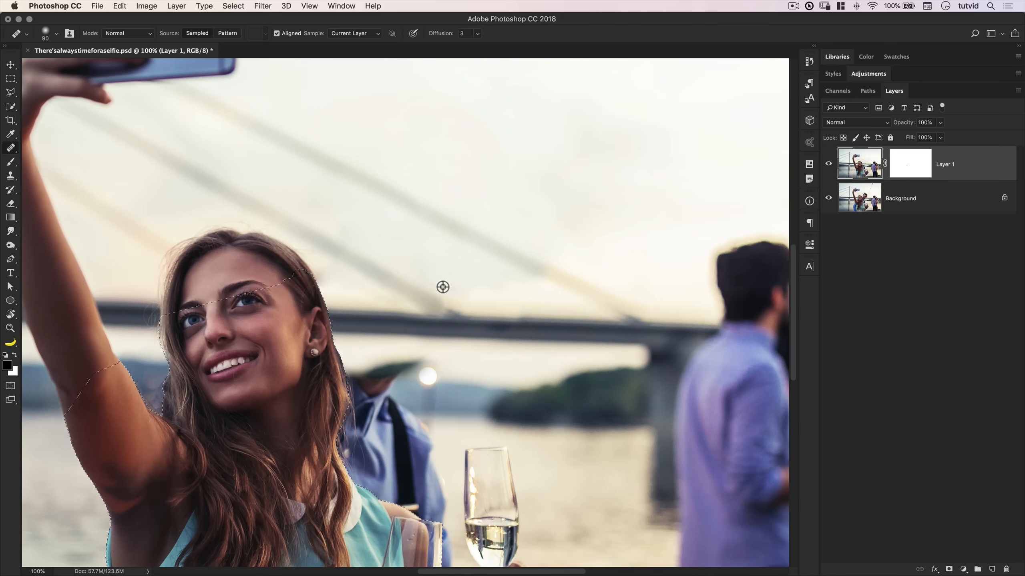
pyautogui.press('super+minus')
pyautogui.press('super+minus')
pyautogui.press('super+minus')
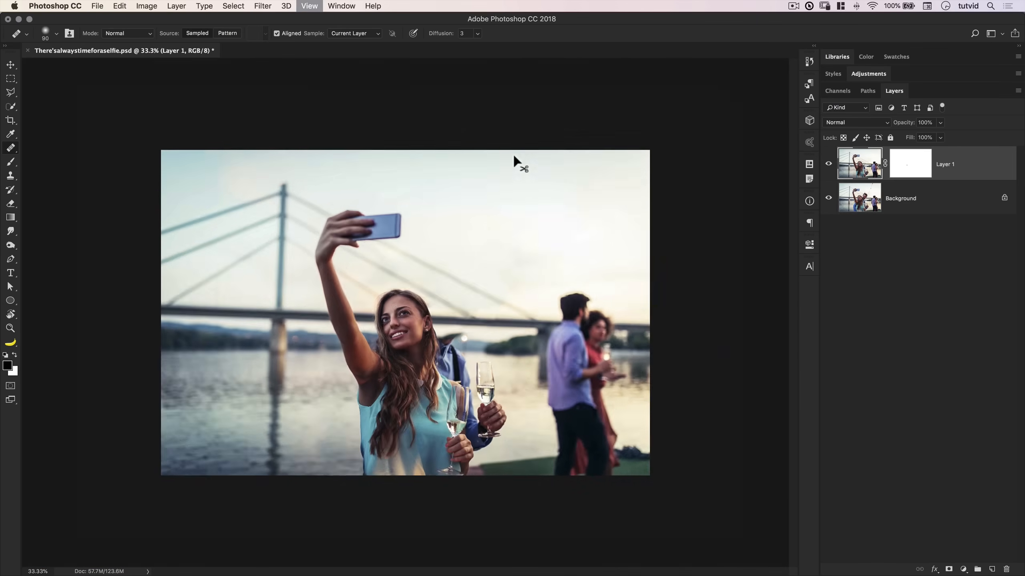
pyautogui.press('super+minus')
# - Heal the discoloured stretch of the upper cable near the deck and the blotches around the lower cable's end
pyautogui.press('z')
pyautogui.moveTo(456, 325); pyautogui.dragTo(558, 323)
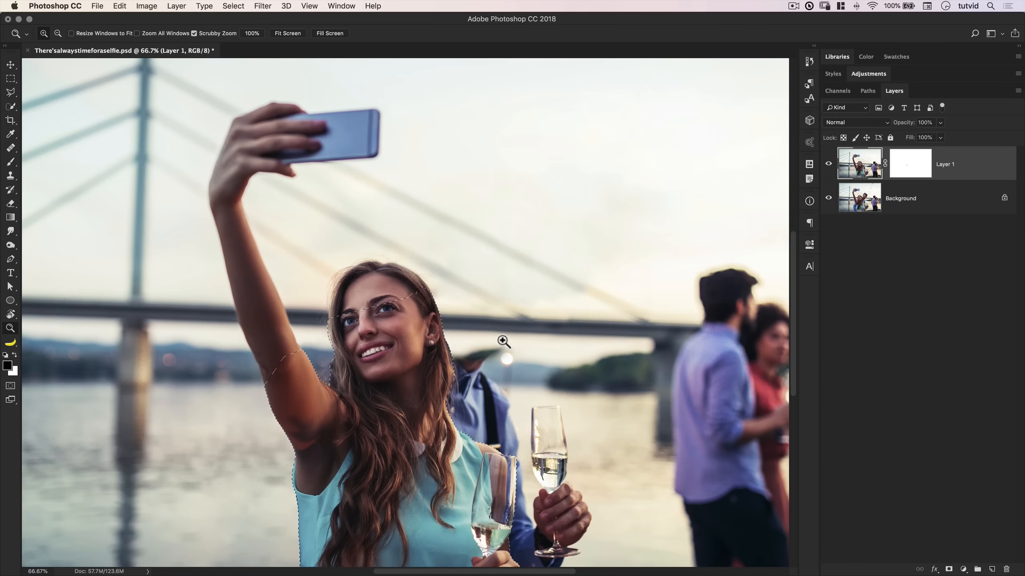
pyautogui.press('j')
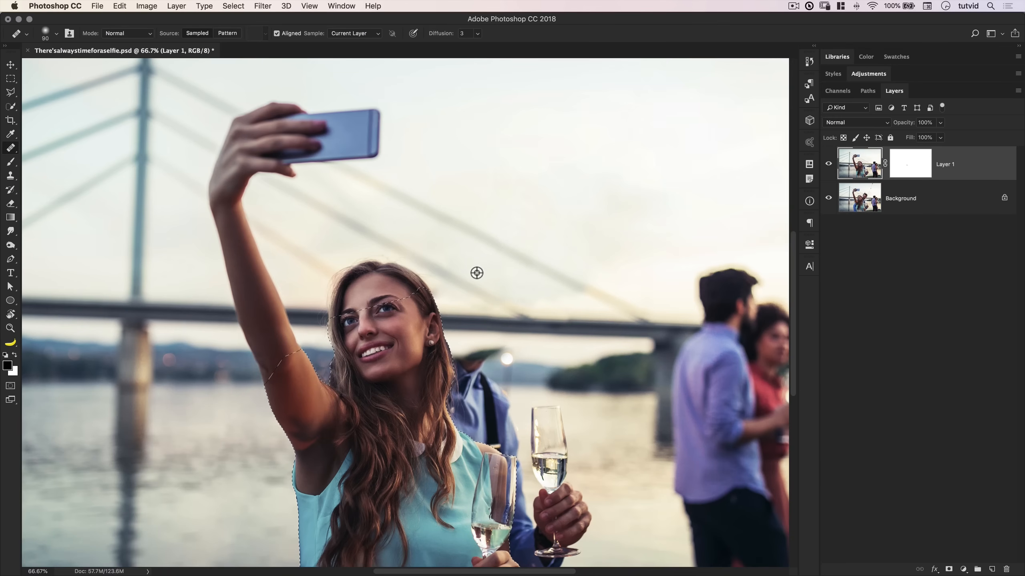
pyautogui.keyDown('alt'); pyautogui.click(420, 237); pyautogui.keyUp('alt')
pyautogui.moveTo(530, 299)
pyautogui.mouseDown()
pyautogui.moveTo(563, 311)
pyautogui.moveTo(560, 327)
pyautogui.mouseUp()
pyautogui.keyDown('alt'); pyautogui.click(561, 279); pyautogui.keyUp('alt')
pyautogui.moveTo(603, 300); pyautogui.dragTo(588, 292)
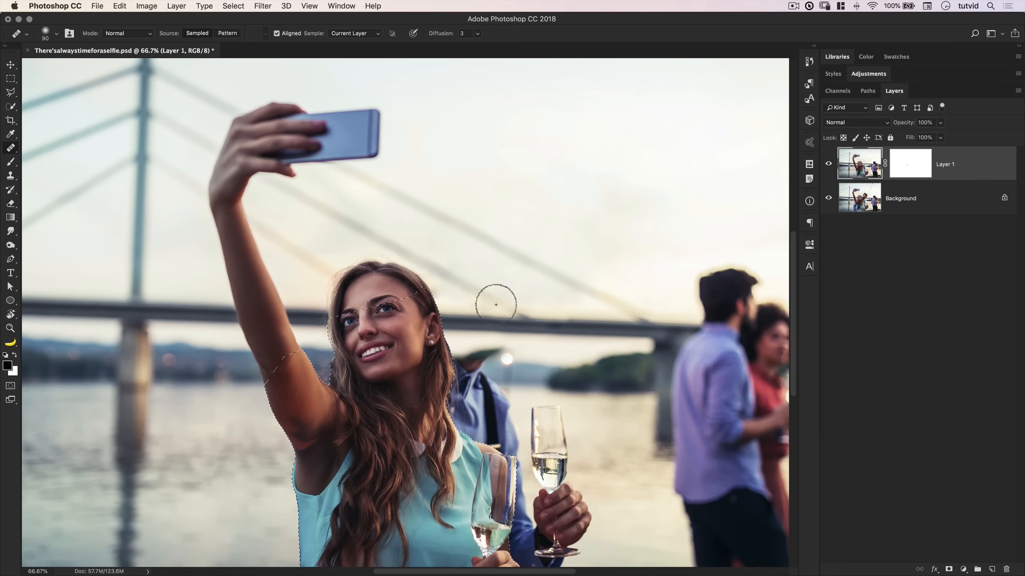
pyautogui.moveTo(482, 299); pyautogui.dragTo(485, 300)
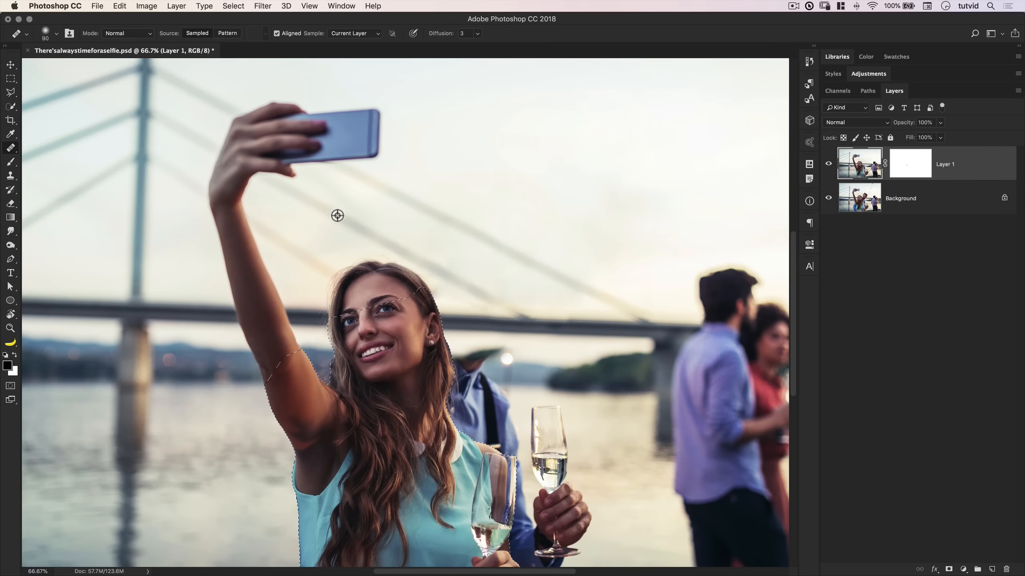
pyautogui.moveTo(506, 314); pyautogui.dragTo(503, 310)
# - Try a different diffusion setting for healing the lower cable's end at the deck
pyautogui.click(477, 34)
pyautogui.click(544, 42)
pyautogui.moveTo(509, 314); pyautogui.dragTo(519, 323)
pyautogui.press('super+z')
# - Switch the Healing Brush to Replace mode and paint sampled cable over the lower cable's joint with the deck
pyautogui.click(145, 34)
pyautogui.click(117, 40)
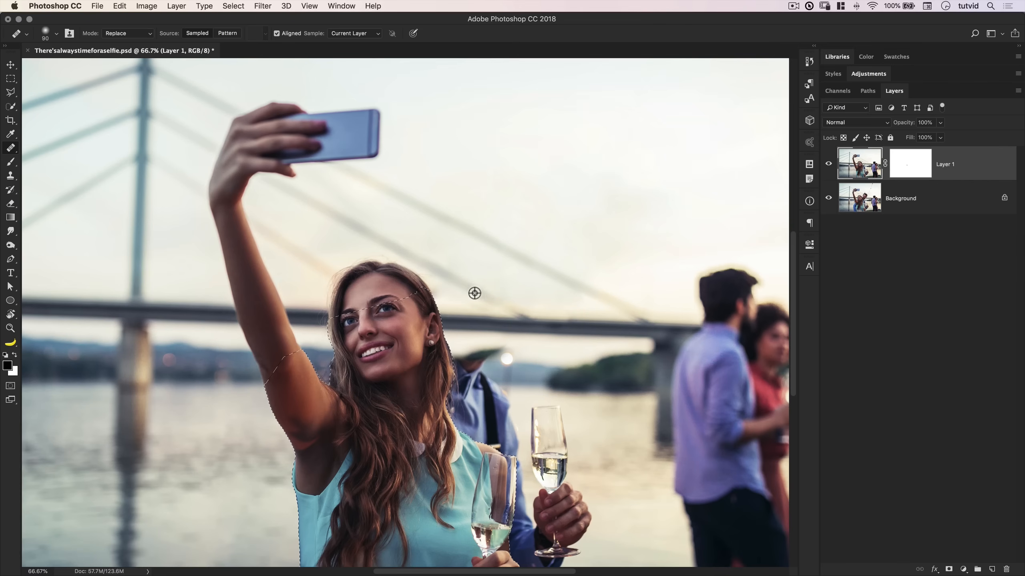
pyautogui.moveTo(512, 318); pyautogui.dragTo(522, 318)
pyautogui.moveTo(506, 325); pyautogui.dragTo(502, 326)
pyautogui.press('super+minus')
pyautogui.press('super+minus')
pyautogui.press('super+minus')
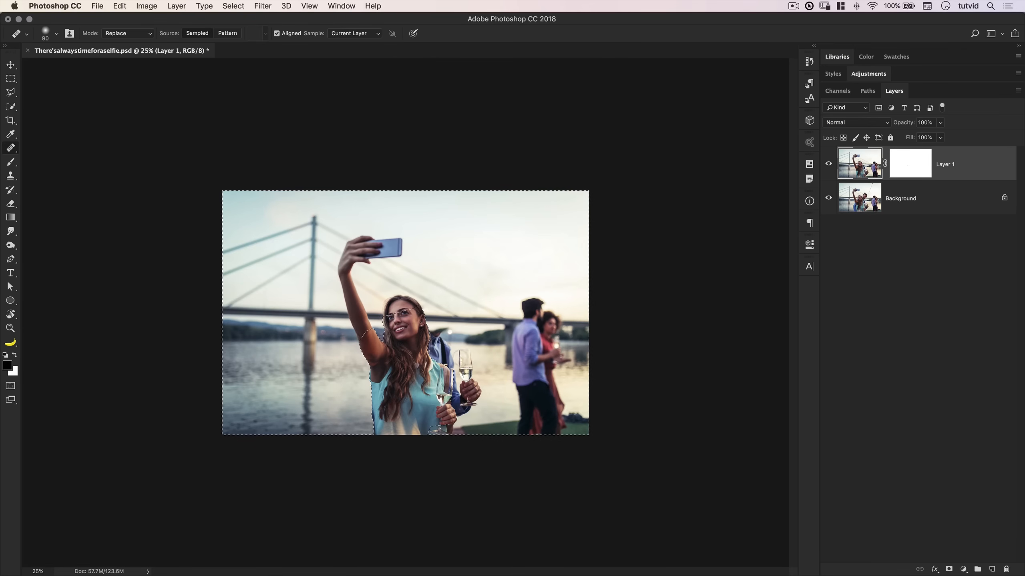
# - Clone the far shoreline and hills from beside the bridge pillar over the rest of the man's head with a 100 px Clone Stamp
pyautogui.press('z')
pyautogui.moveTo(434, 343); pyautogui.dragTo(518, 343)
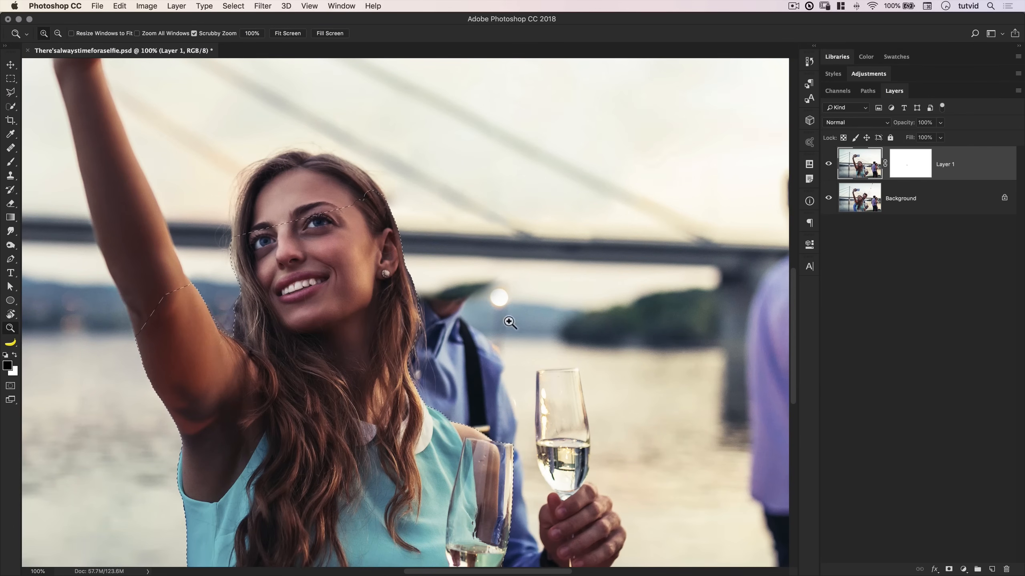
pyautogui.moveTo(517, 320)
pyautogui.mouseDown()
pyautogui.moveTo(523, 303)
pyautogui.moveTo(517, 318)
pyautogui.mouseUp()
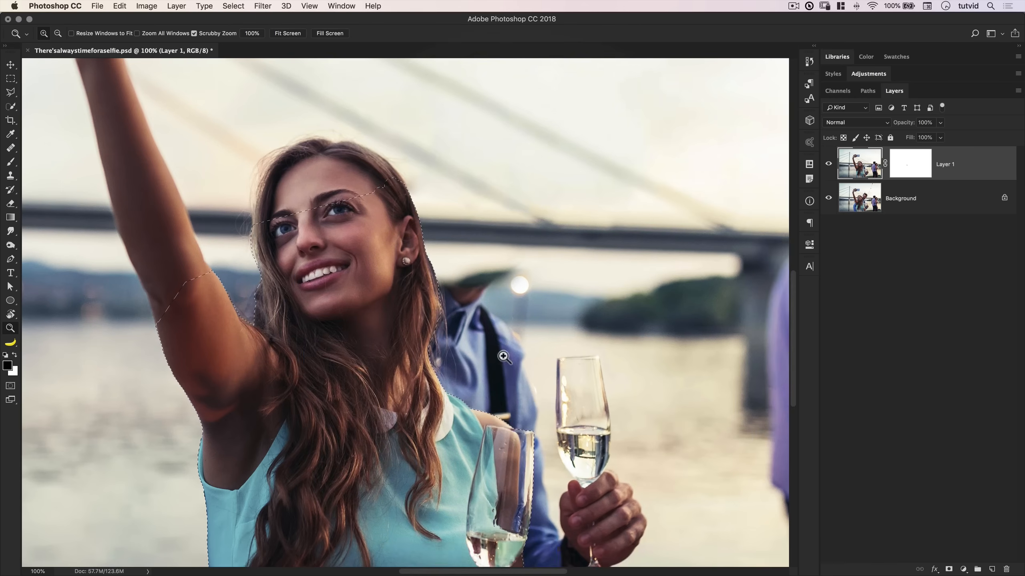
pyautogui.moveTo(504, 357); pyautogui.dragTo(527, 394)
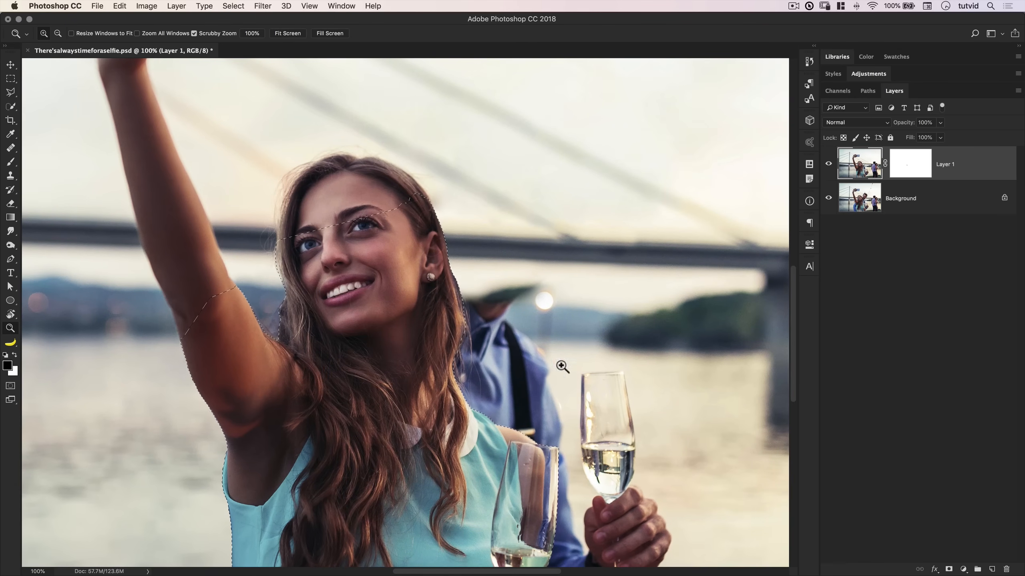
pyautogui.press('super+minus')
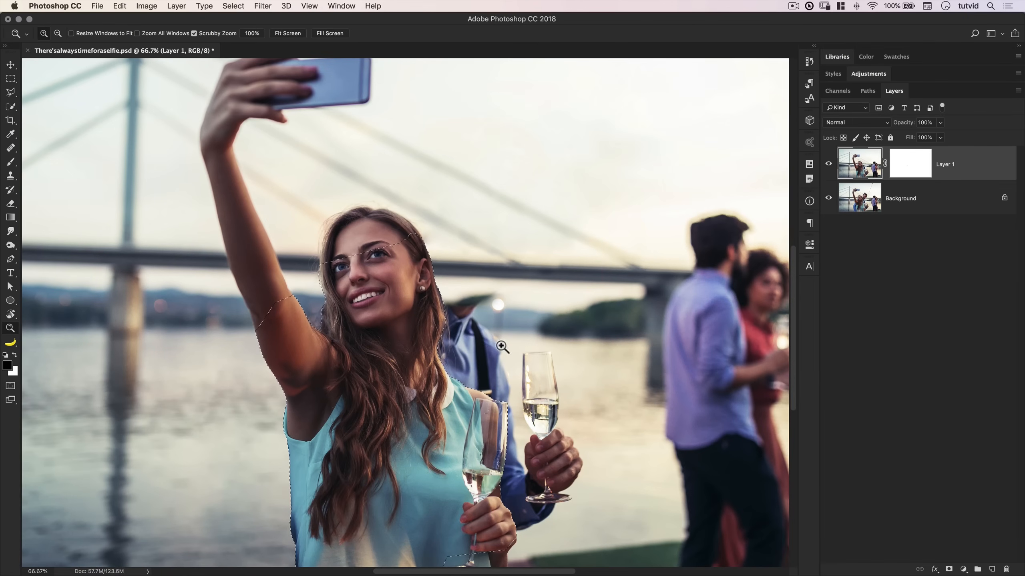
pyautogui.moveTo(502, 353); pyautogui.dragTo(469, 343)
pyautogui.moveTo(336, 343); pyautogui.dragTo(496, 351)
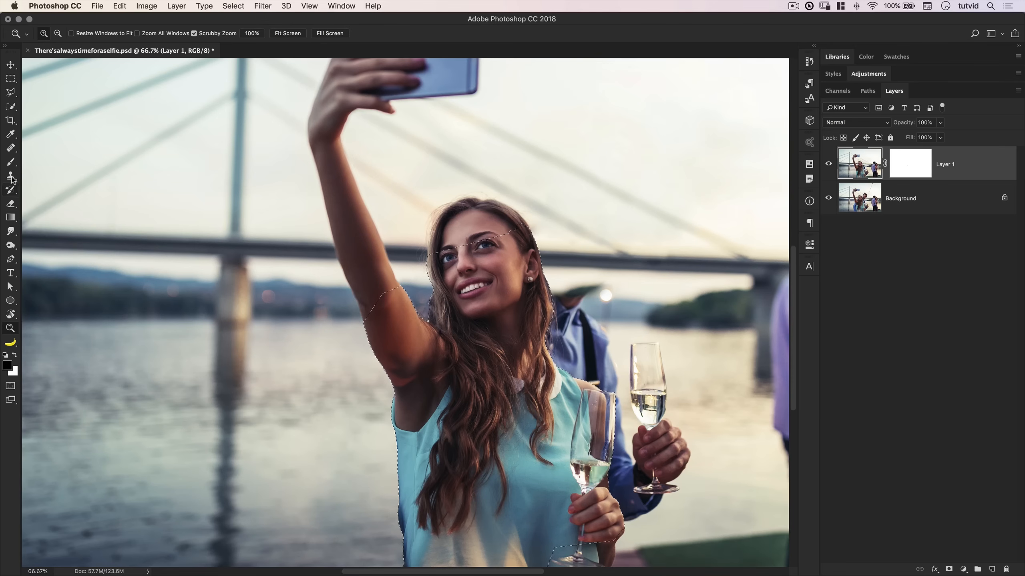
pyautogui.click(11, 176)
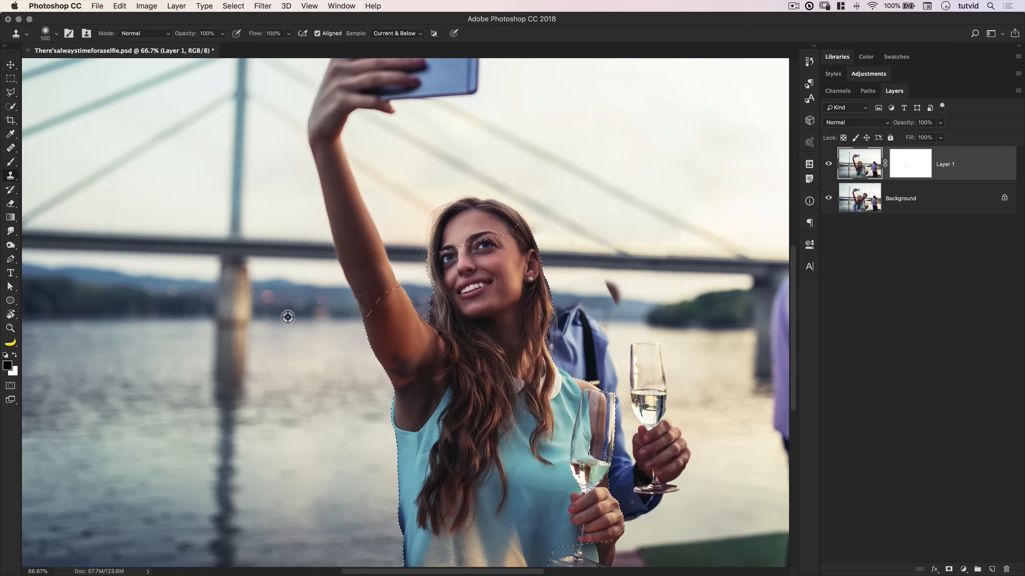
pyautogui.moveTo(585, 329); pyautogui.dragTo(578, 321)
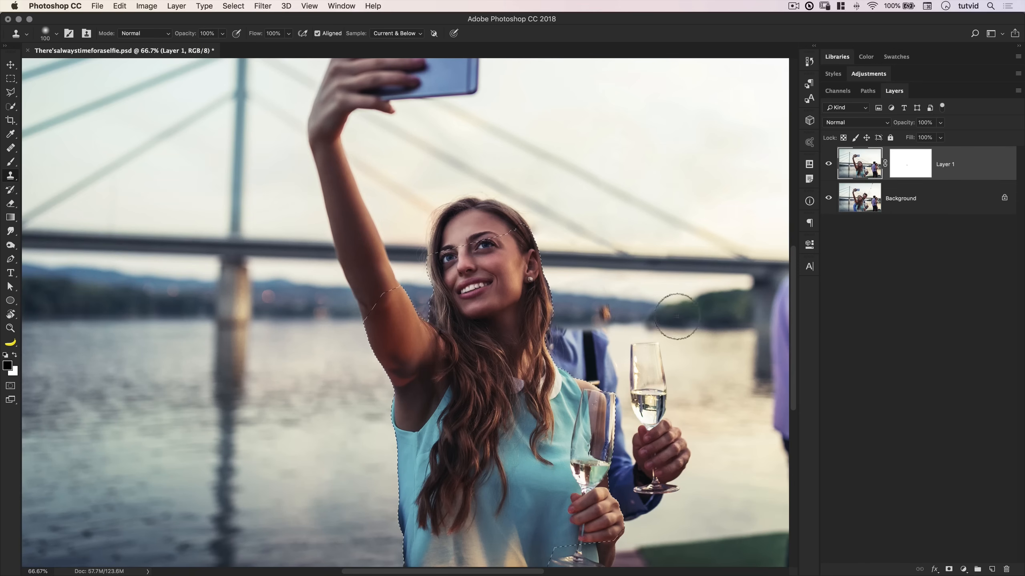
# - Clone shoreline over the leftover light and brown smudge above the man's shoulder, joining it to the wooded bank
pyautogui.moveTo(673, 323)
pyautogui.mouseDown()
pyautogui.moveTo(619, 304)
pyautogui.moveTo(656, 313)
pyautogui.moveTo(629, 295)
pyautogui.mouseUp()
pyautogui.keyDown('alt'); pyautogui.click(587, 300); pyautogui.keyUp('alt')
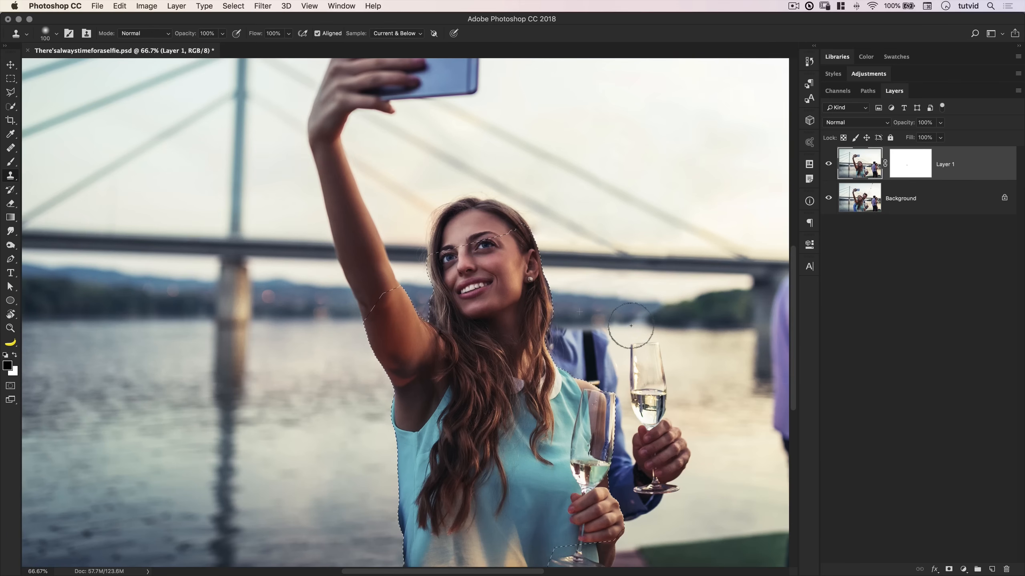
pyautogui.press('super+d')
pyautogui.moveTo(629, 326); pyautogui.dragTo(654, 289)
# - Clone river water over the man's shoulder and suspender, and over his raised champagne glass
pyautogui.moveTo(674, 349); pyautogui.dragTo(514, 326)
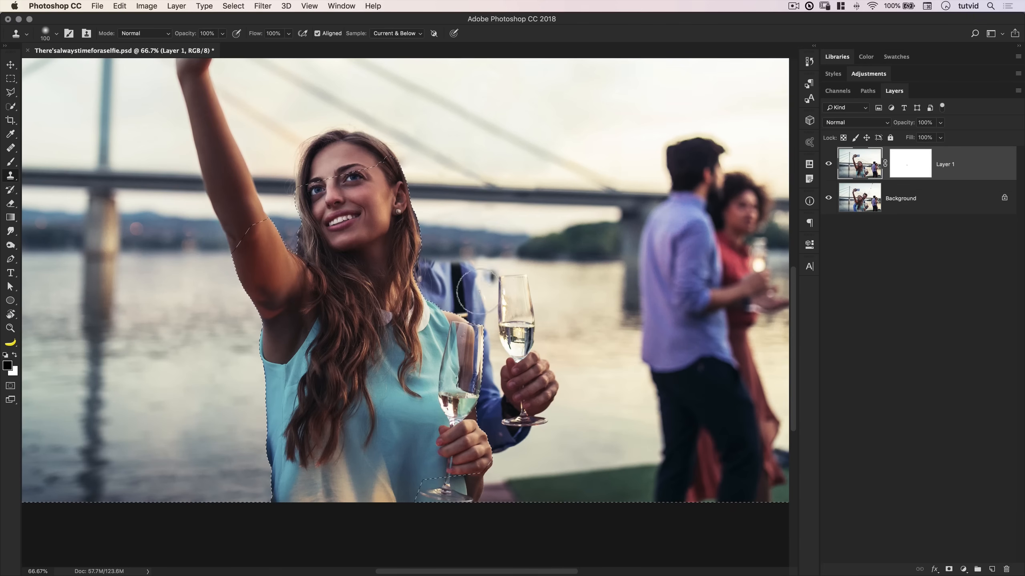
pyautogui.keyDown('alt'); pyautogui.click(146, 253); pyautogui.keyUp('alt')
pyautogui.moveTo(434, 267)
pyautogui.mouseDown()
pyautogui.moveTo(453, 273)
pyautogui.moveTo(425, 275)
pyautogui.moveTo(431, 293)
pyautogui.moveTo(508, 272)
pyautogui.moveTo(509, 291)
pyautogui.moveTo(447, 298)
pyautogui.moveTo(477, 305)
pyautogui.mouseUp()
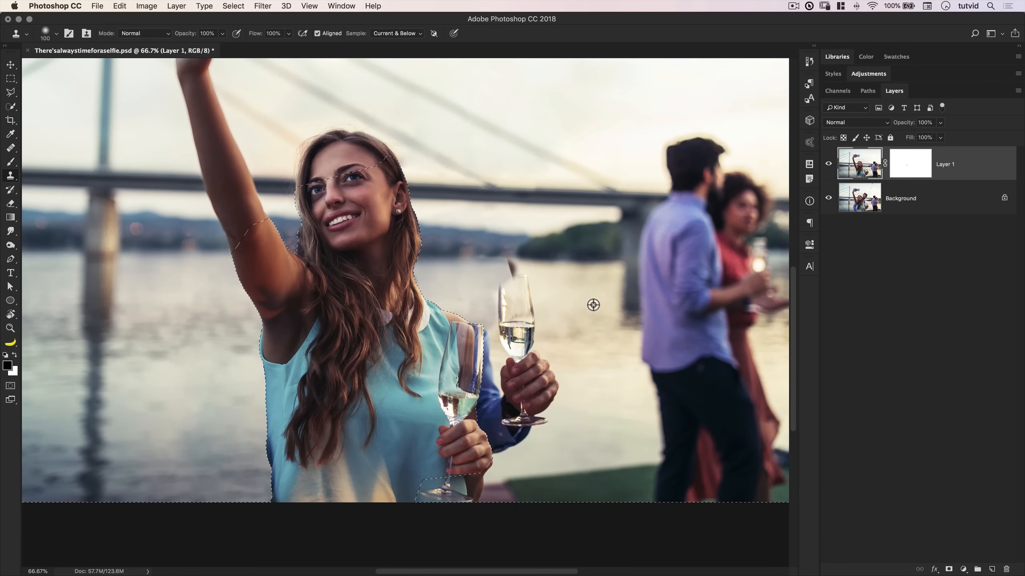
pyautogui.keyDown('alt'); pyautogui.click(560, 279); pyautogui.keyUp('alt')
pyautogui.moveTo(517, 279)
pyautogui.mouseDown()
pyautogui.moveTo(513, 300)
pyautogui.moveTo(539, 304)
pyautogui.moveTo(524, 327)
pyautogui.moveTo(509, 324)
pyautogui.moveTo(517, 335)
pyautogui.moveTo(507, 343)
pyautogui.moveTo(536, 364)
pyautogui.mouseUp()
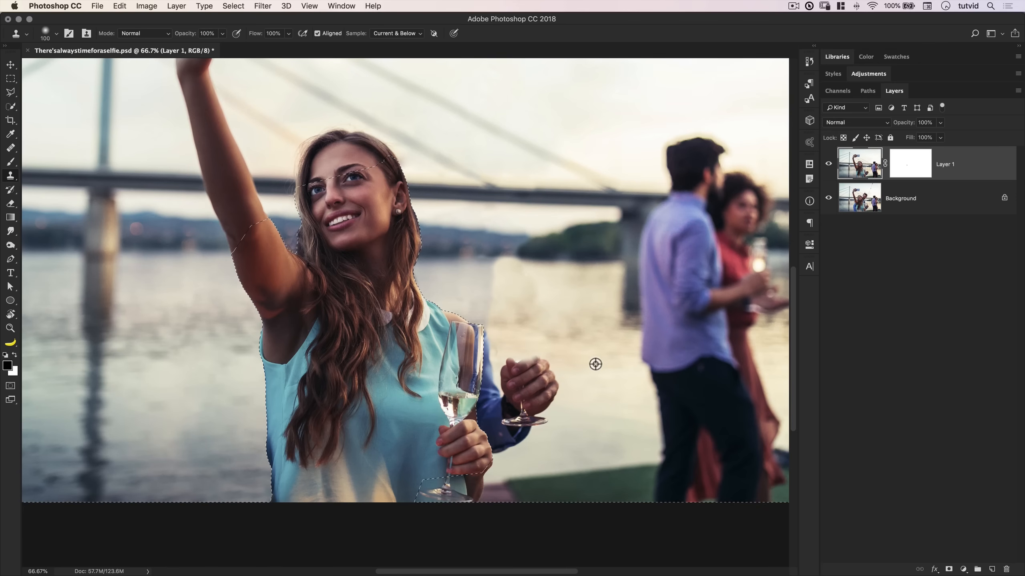
# - Clone river water over the man's hand and blue sleeve beside the woman's glass
pyautogui.moveTo(557, 371)
pyautogui.mouseDown()
pyautogui.moveTo(543, 369)
pyautogui.moveTo(559, 400)
pyautogui.moveTo(544, 395)
pyautogui.moveTo(546, 426)
pyautogui.moveTo(543, 414)
pyautogui.moveTo(540, 435)
pyautogui.moveTo(530, 426)
pyautogui.moveTo(513, 459)
pyautogui.moveTo(502, 434)
pyautogui.moveTo(528, 400)
pyautogui.moveTo(521, 417)
pyautogui.moveTo(530, 373)
pyautogui.moveTo(494, 428)
pyautogui.moveTo(490, 418)
pyautogui.moveTo(515, 378)
pyautogui.mouseUp()
pyautogui.keyDown('alt'); pyautogui.click(564, 432); pyautogui.keyUp('alt')
pyautogui.moveTo(497, 432)
pyautogui.mouseDown()
pyautogui.moveTo(485, 405)
pyautogui.moveTo(500, 386)
pyautogui.moveTo(499, 327)
pyautogui.moveTo(470, 324)
pyautogui.moveTo(466, 307)
pyautogui.moveTo(504, 286)
pyautogui.moveTo(454, 281)
pyautogui.moveTo(468, 307)
pyautogui.moveTo(422, 288)
pyautogui.moveTo(454, 315)
pyautogui.mouseUp()
pyautogui.keyDown('alt'); pyautogui.click(558, 362); pyautogui.keyUp('alt')
pyautogui.keyDown('alt'); pyautogui.click(562, 326); pyautogui.keyUp('alt')
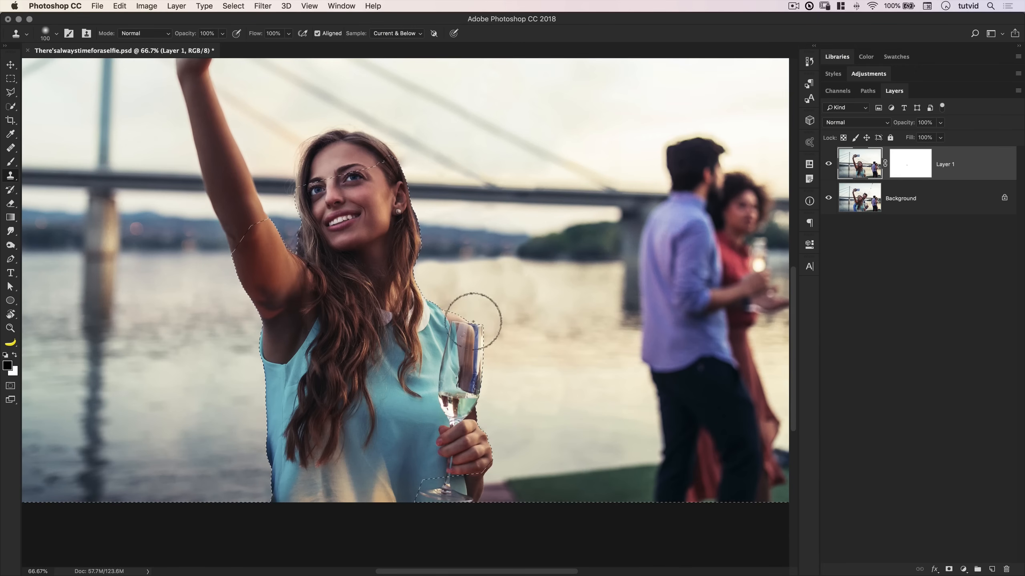
# - Enlarge the Clone Stamp to 200 px and blend the patchy cloned water between the woman and the couple
pyautogui.press(']')
pyautogui.press(']')
pyautogui.press(']')
pyautogui.press(']')
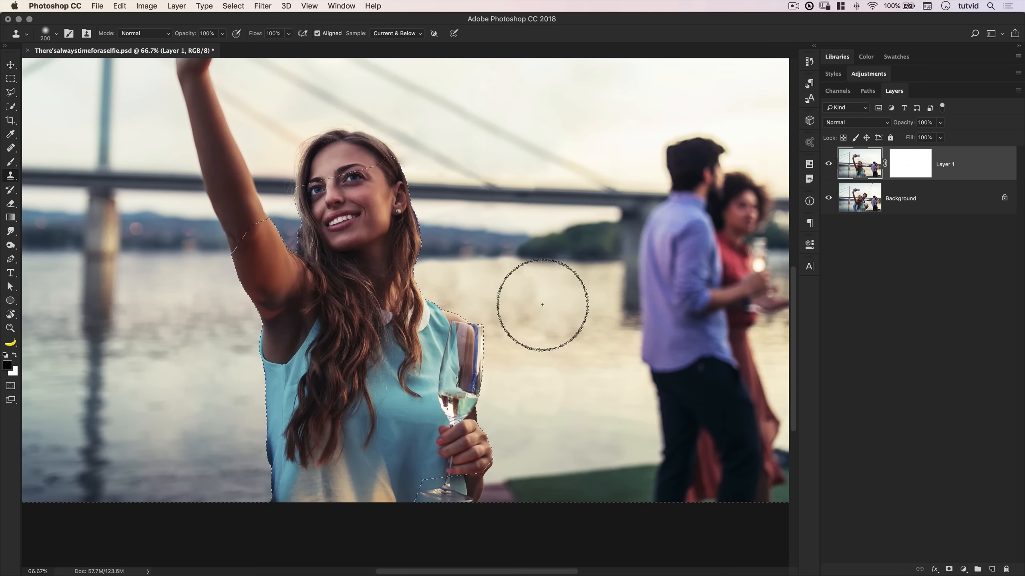
pyautogui.keyDown('alt'); pyautogui.click(497, 294); pyautogui.keyUp('alt')
pyautogui.moveTo(551, 308); pyautogui.dragTo(544, 302)
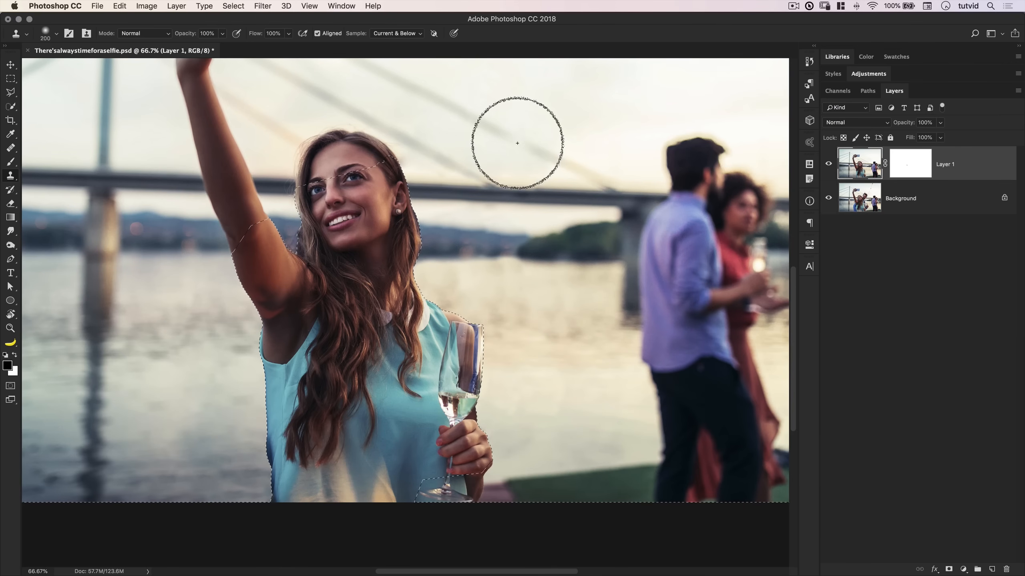
# - Smooth the patchy cloned water between the woman's glass and the couple with the Healing Brush, sampling nearby clean water
pyautogui.press('super+1')
pyautogui.hscroll(5, 526, 367)
pyautogui.scroll(-1, 526, 367)
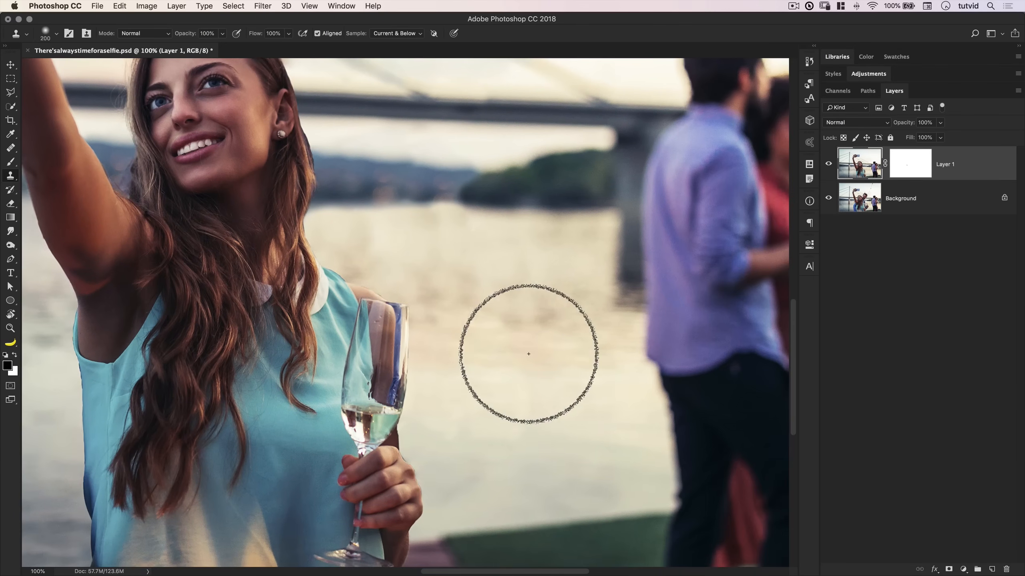
pyautogui.press('v')
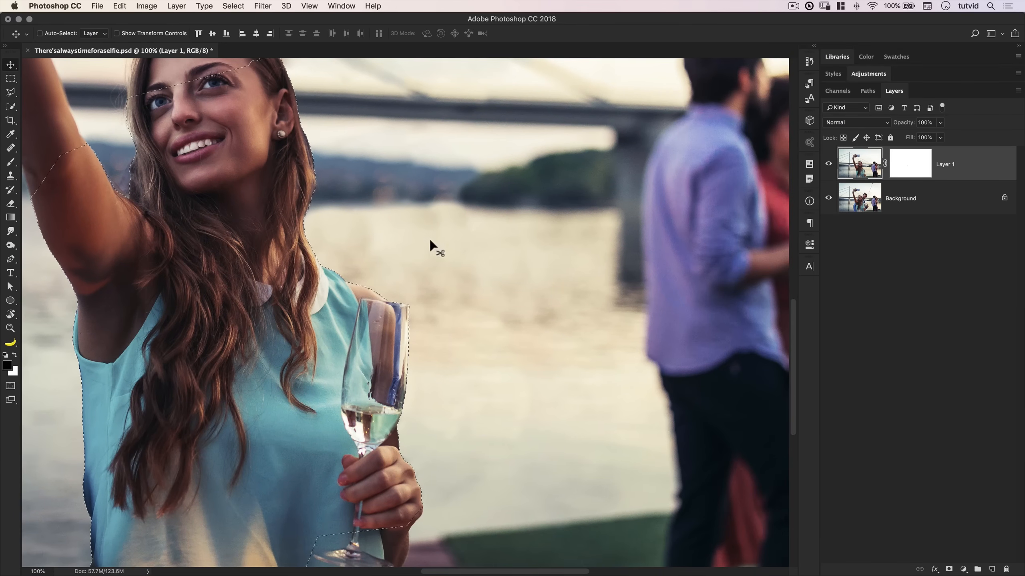
pyautogui.click(10, 148)
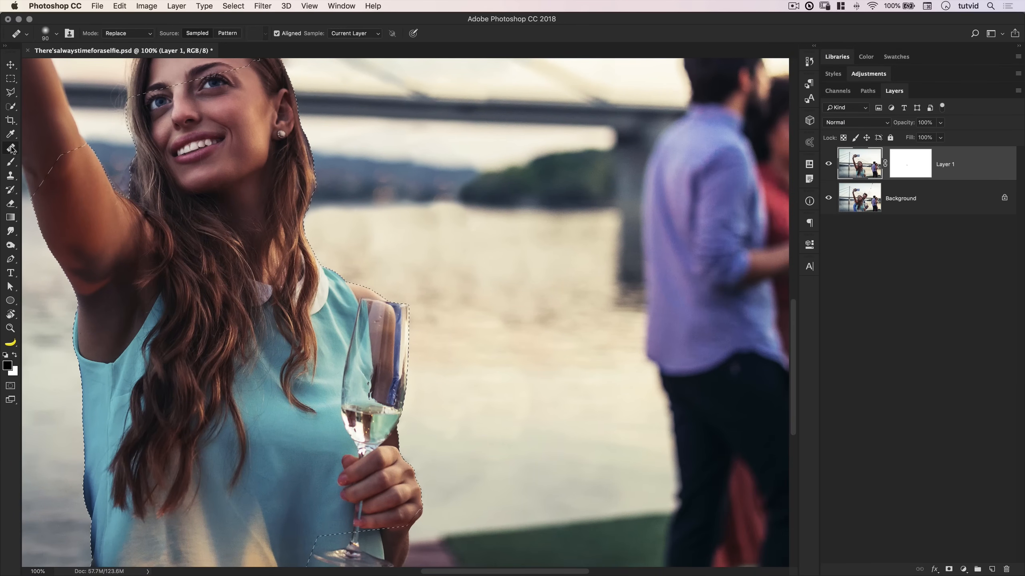
pyautogui.click(56, 157)
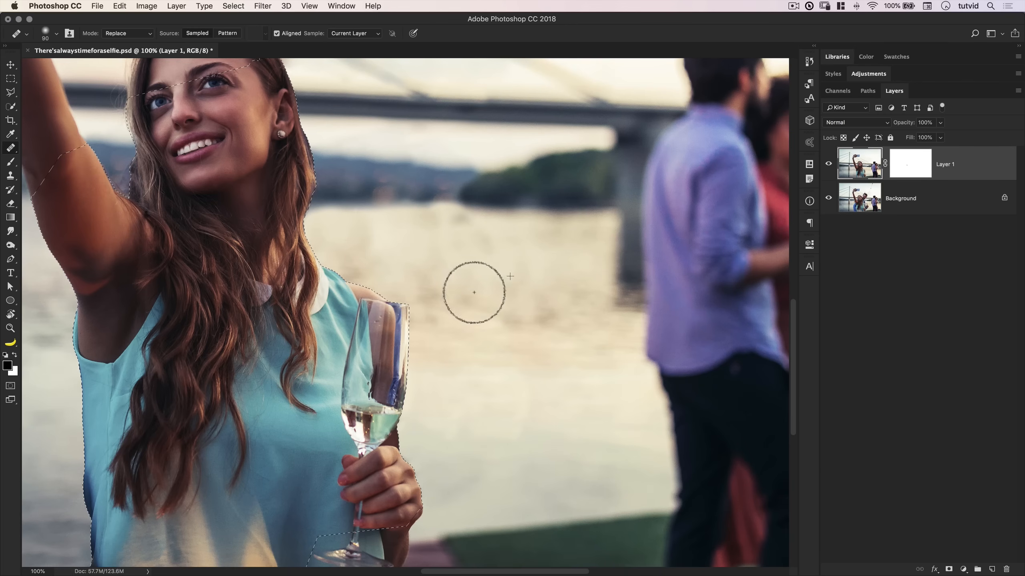
pyautogui.keyDown('alt'); pyautogui.click(464, 244); pyautogui.keyUp('alt')
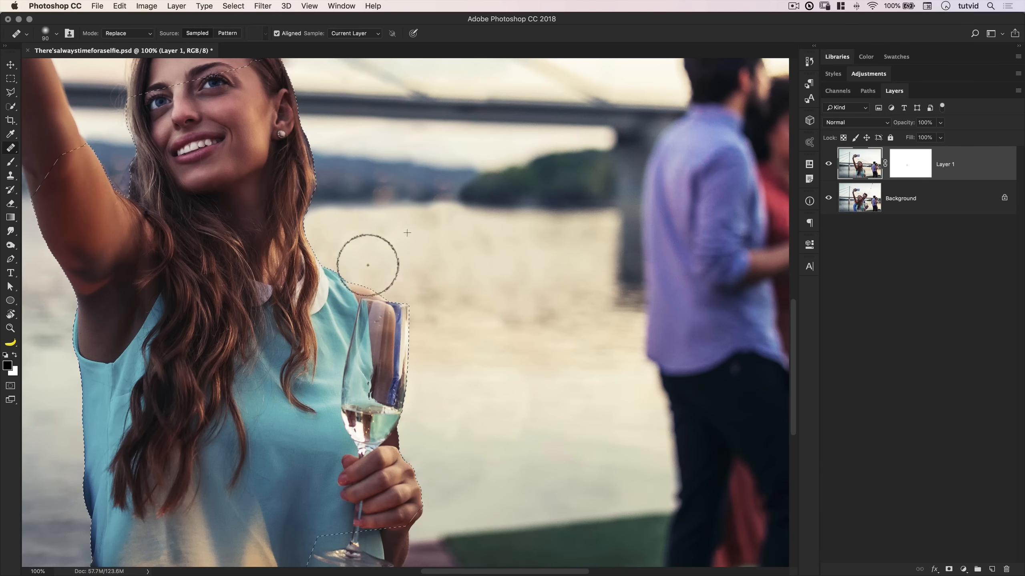
pyautogui.moveTo(415, 277)
pyautogui.mouseDown()
pyautogui.moveTo(440, 310)
pyautogui.moveTo(491, 319)
pyautogui.mouseUp()
pyautogui.keyDown('alt'); pyautogui.click(398, 241); pyautogui.keyUp('alt')
pyautogui.moveTo(528, 362); pyautogui.dragTo(574, 428)
pyautogui.keyDown('alt'); pyautogui.click(495, 342); pyautogui.keyUp('alt')
pyautogui.moveTo(464, 320)
pyautogui.mouseDown()
pyautogui.moveTo(453, 331)
pyautogui.moveTo(532, 447)
pyautogui.mouseUp()
# - Clear the selection that protects the woman
pyautogui.press('super+minus')
pyautogui.press('super+minus')
pyautogui.press('super+minus')
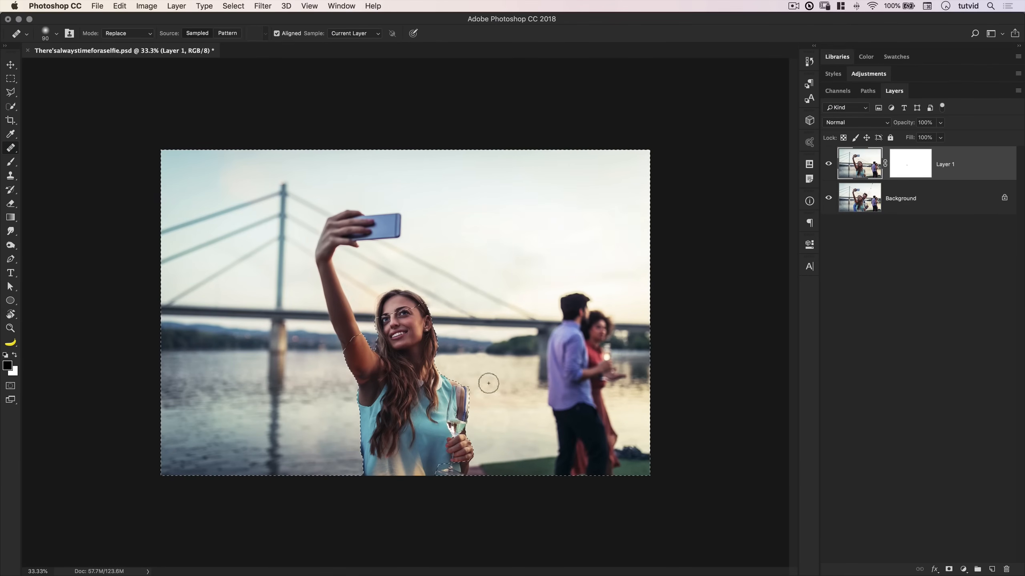
pyautogui.press('super+plus')
pyautogui.press('super+plus')
pyautogui.press('super+d')
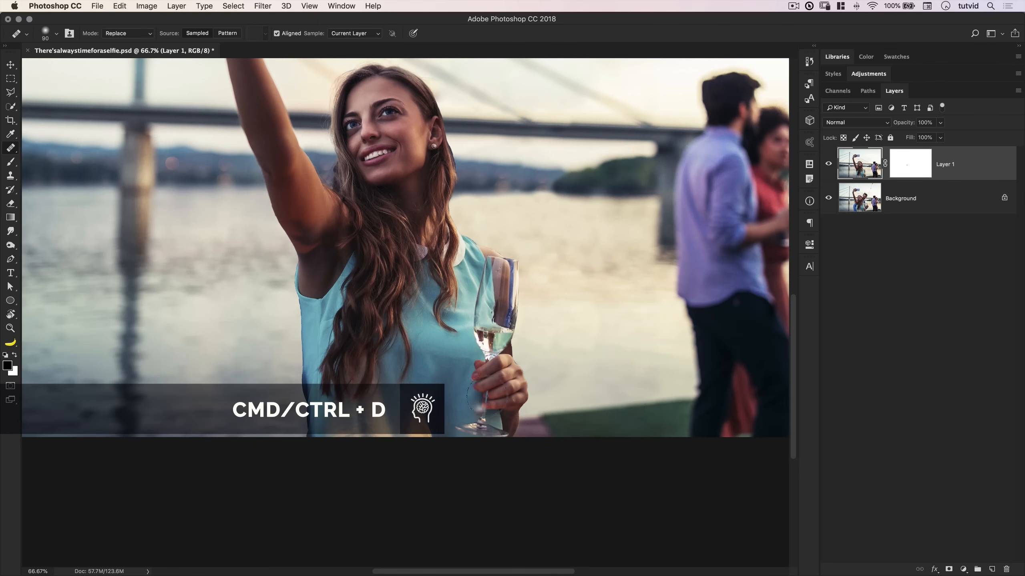
# - Examine the woman's armpit, dress edges, shoulder and champagne glass up close for leftovers of the removed man
pyautogui.press('z')
pyautogui.click(307, 427)
pyautogui.click(307, 427)
pyautogui.click(307, 427)
pyautogui.moveTo(309, 405); pyautogui.dragTo(332, 540)
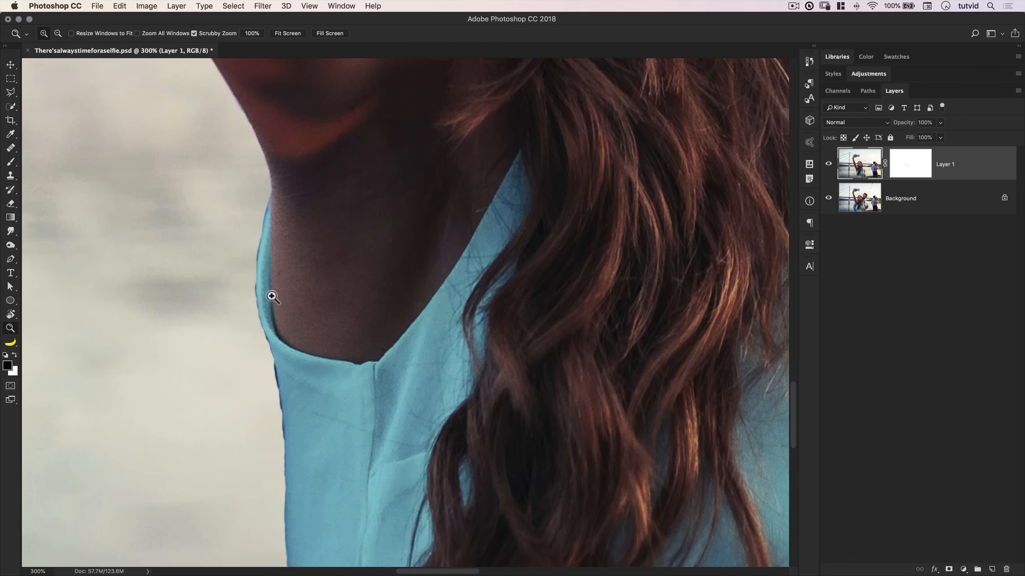
pyautogui.moveTo(605, 343); pyautogui.dragTo(257, 313)
pyautogui.moveTo(706, 355); pyautogui.dragTo(412, 425)
pyautogui.moveTo(355, 387); pyautogui.dragTo(415, 431)
pyautogui.scroll(2, 415, 430)
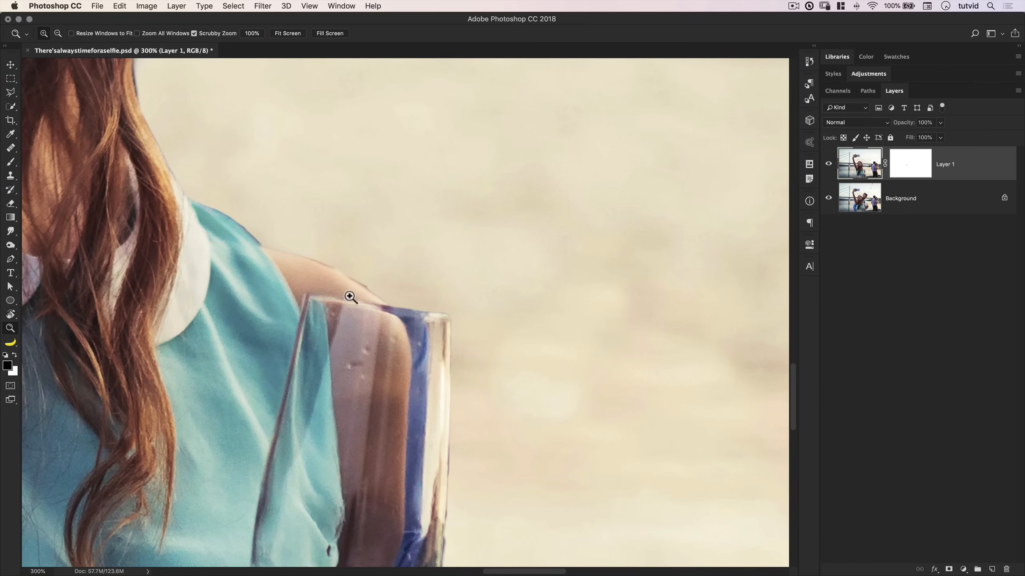
pyautogui.scroll(-5, 420, 407)
pyautogui.press('super+1')
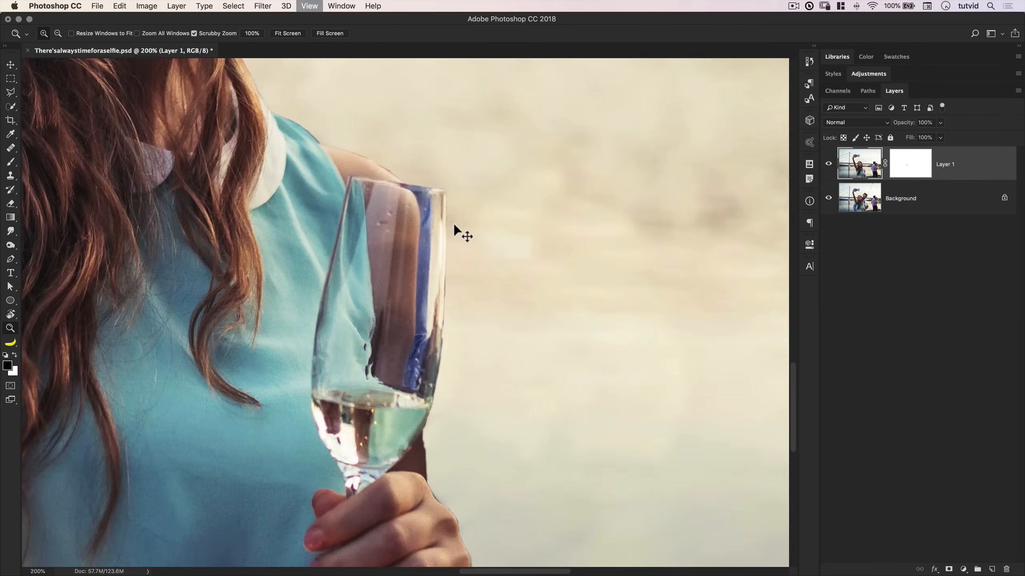
pyautogui.moveTo(405, 285); pyautogui.dragTo(417, 288)
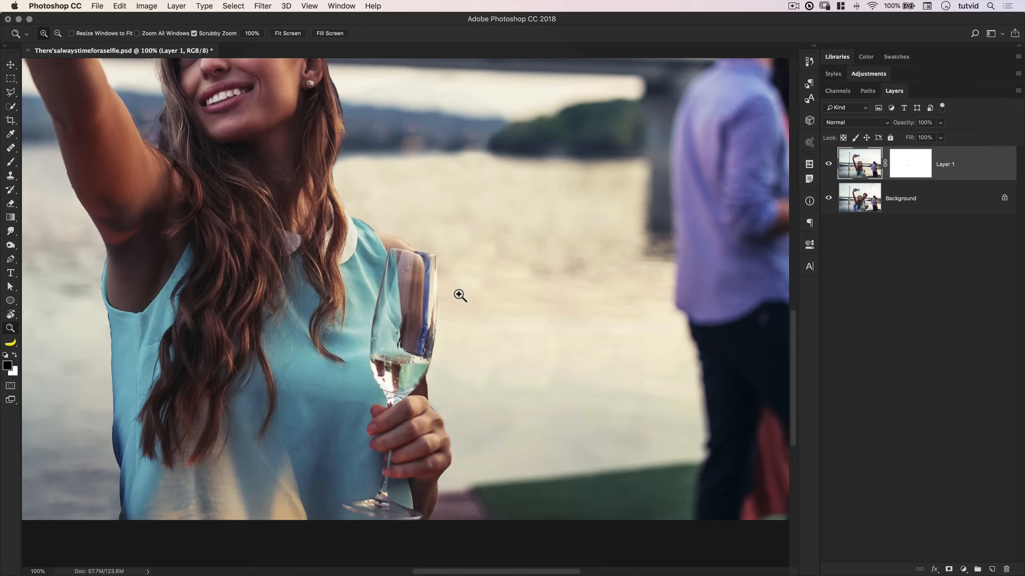
# - Add a Hue/Saturation adjustment layer above Layer 1
pyautogui.click(867, 74)
pyautogui.click(843, 113)
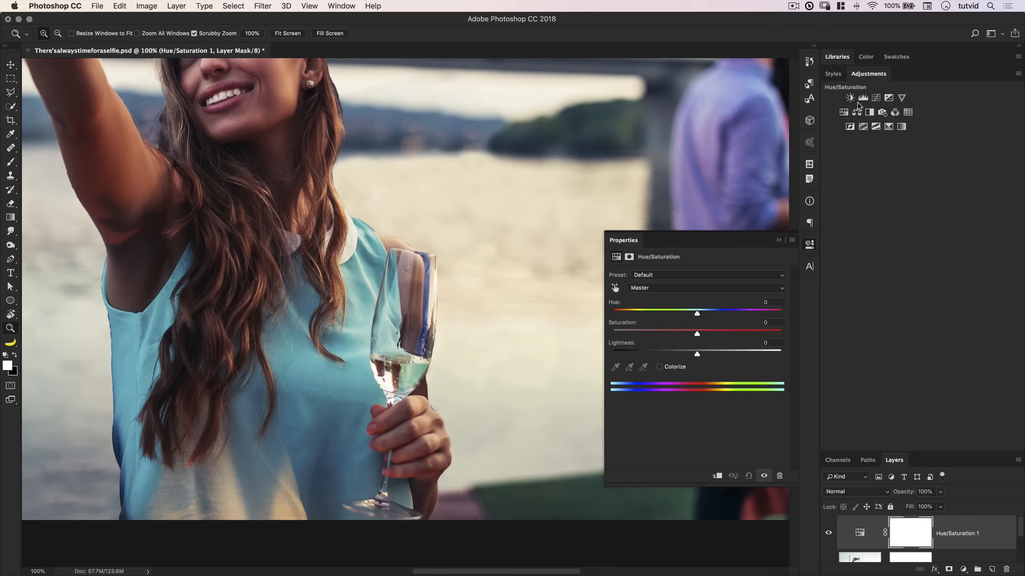
pyautogui.click(874, 77)
pyautogui.click(859, 178)
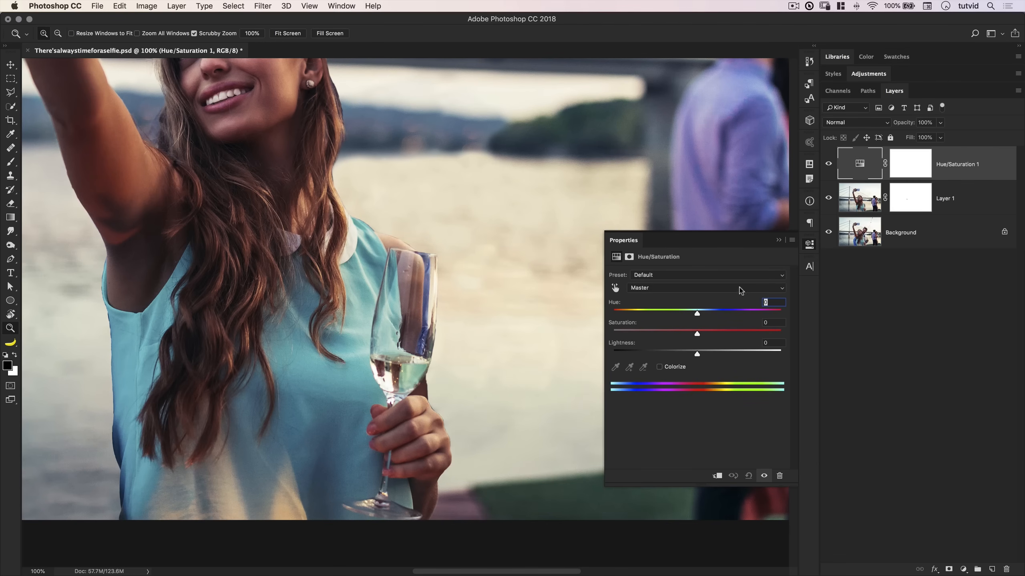
# - Outline the blue shirt strip seen through the champagne glass, above the wine, with the Polygonal Lasso
pyautogui.click(431, 283)
pyautogui.click(431, 284)
pyautogui.moveTo(423, 279); pyautogui.dragTo(394, 237)
pyautogui.moveTo(365, 331); pyautogui.dragTo(307, 275)
pyautogui.click(12, 93)
pyautogui.click(298, 116)
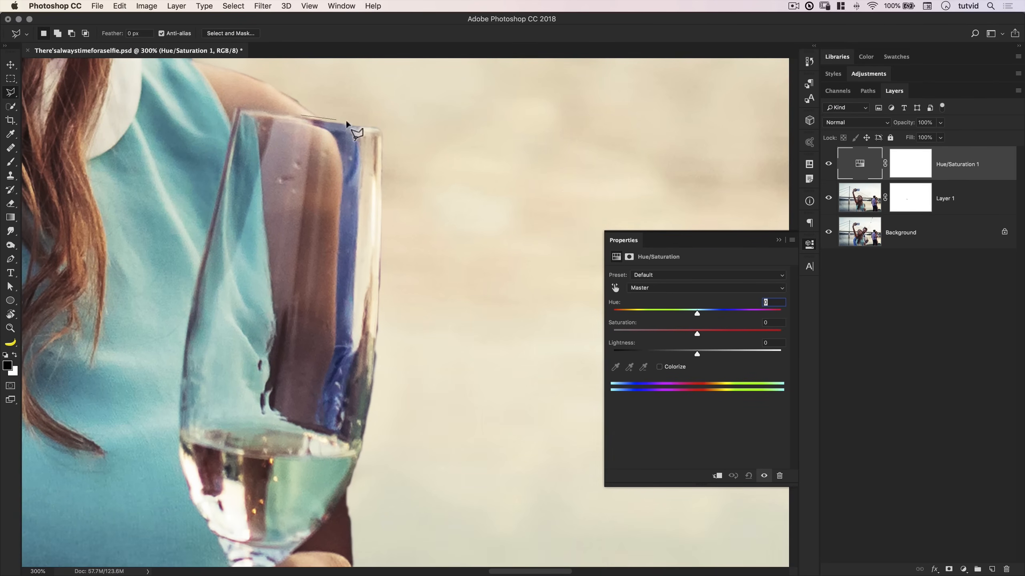
pyautogui.click(377, 151)
pyautogui.click(355, 425)
pyautogui.click(331, 443)
pyautogui.click(297, 428)
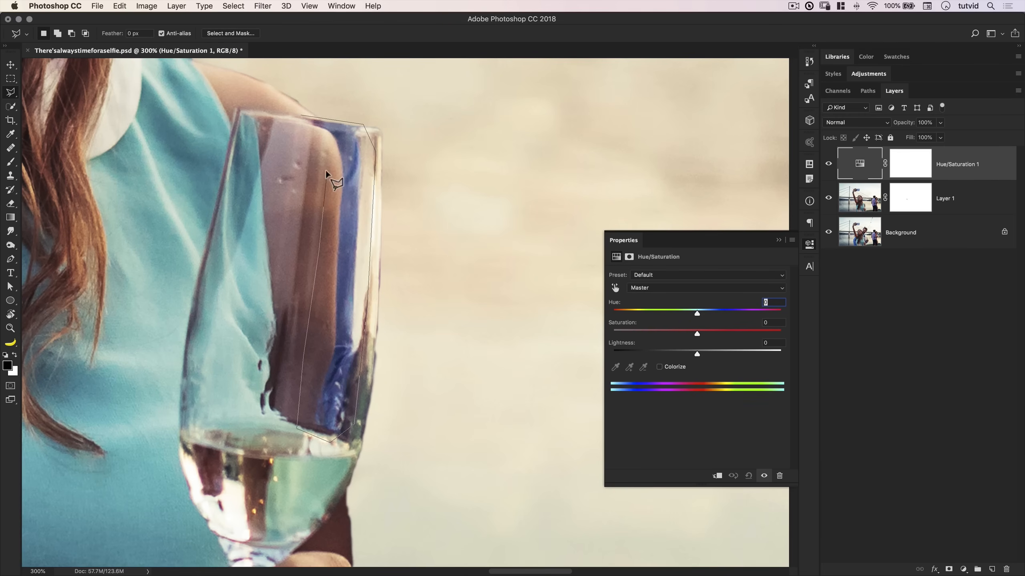
pyautogui.click(293, 127)
# - Replace the Hue/Saturation layer's mask with one made from the glass selection and set the saturation to -100
pyautogui.moveTo(912, 198); pyautogui.dragTo(1007, 570)
pyautogui.click(590, 199)
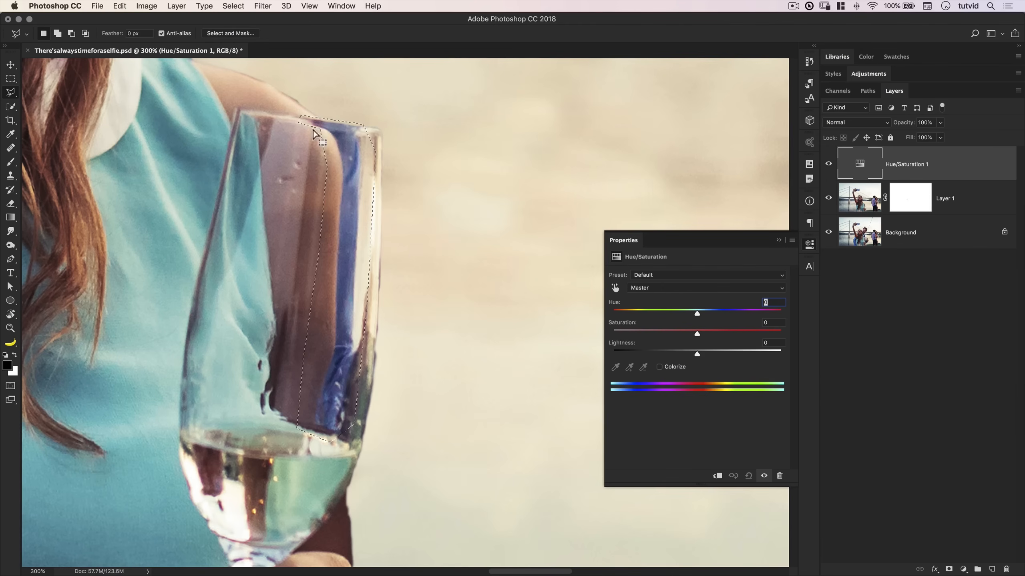
pyautogui.click(951, 569)
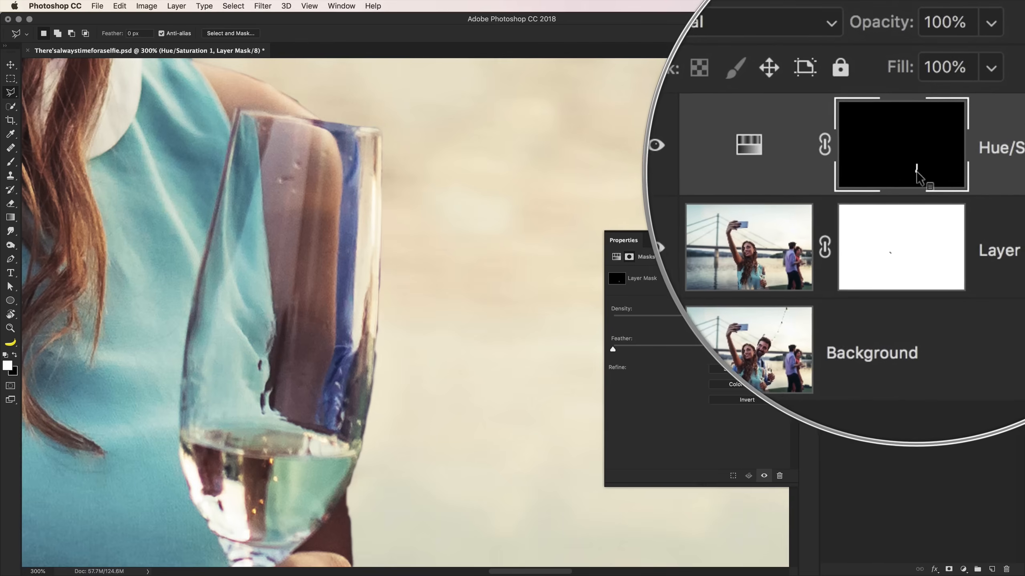
pyautogui.click(860, 163)
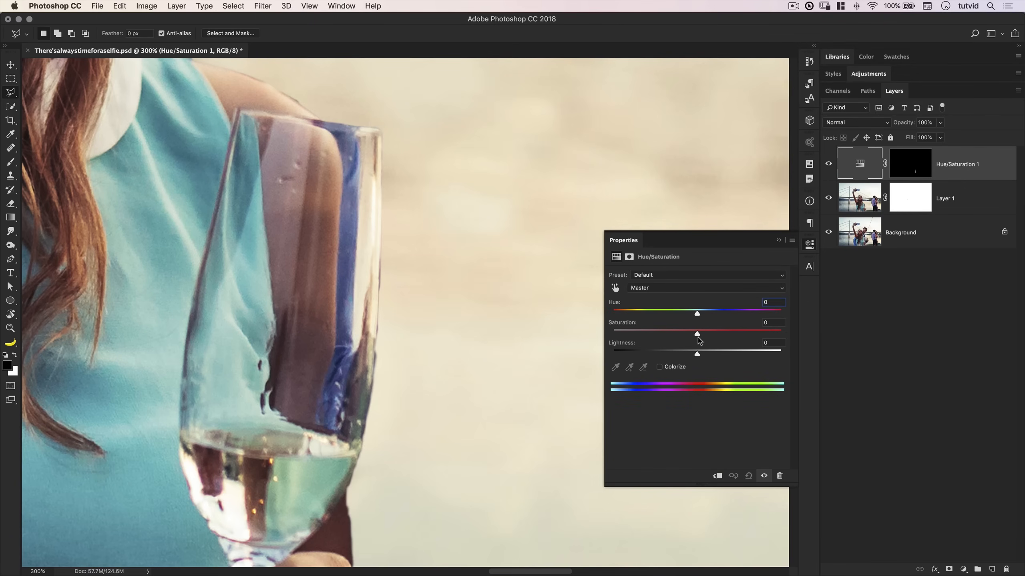
pyautogui.click(644, 332)
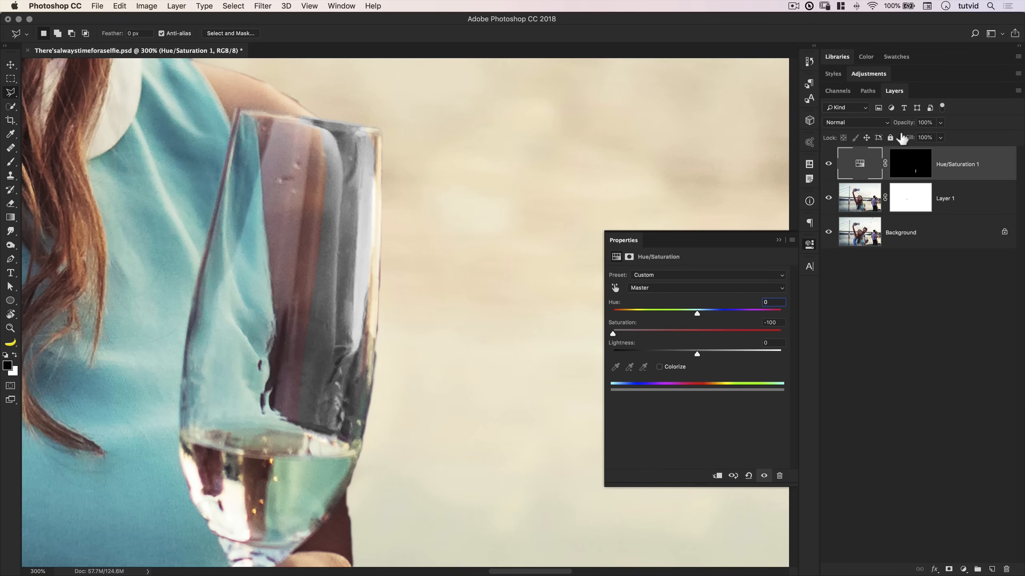
# - Refine the Hue/Saturation mask around the strip in the glass by painting with a resized brush
pyautogui.click(912, 170)
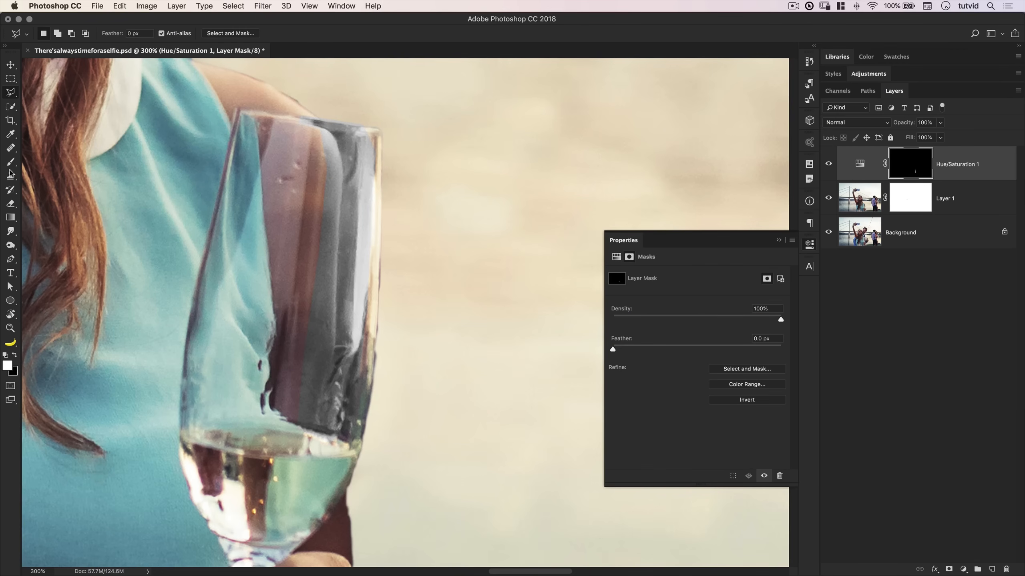
pyautogui.click(10, 162)
pyautogui.press(']')
pyautogui.press(']')
pyautogui.press(']')
pyautogui.press(']')
pyautogui.moveTo(370, 413)
pyautogui.mouseDown()
pyautogui.moveTo(320, 339)
pyautogui.moveTo(340, 280)
pyautogui.moveTo(319, 258)
pyautogui.moveTo(304, 115)
pyautogui.moveTo(345, 223)
pyautogui.mouseUp()
pyautogui.press('x')
pyautogui.press('[')
pyautogui.press('[')
pyautogui.press('[')
pyautogui.press('super+minus')
pyautogui.press('super+minus')
pyautogui.press('super+minus')
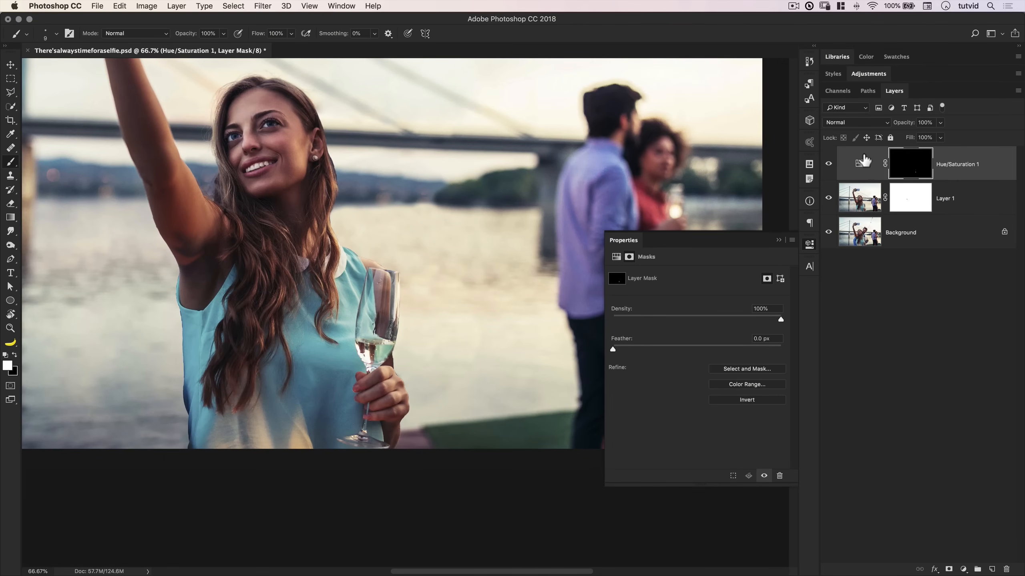
# - Colorize the strip in the glass with hue 14, saturation 16 and lightness +20, and compare the photo with and without the adjustment
pyautogui.click(865, 167)
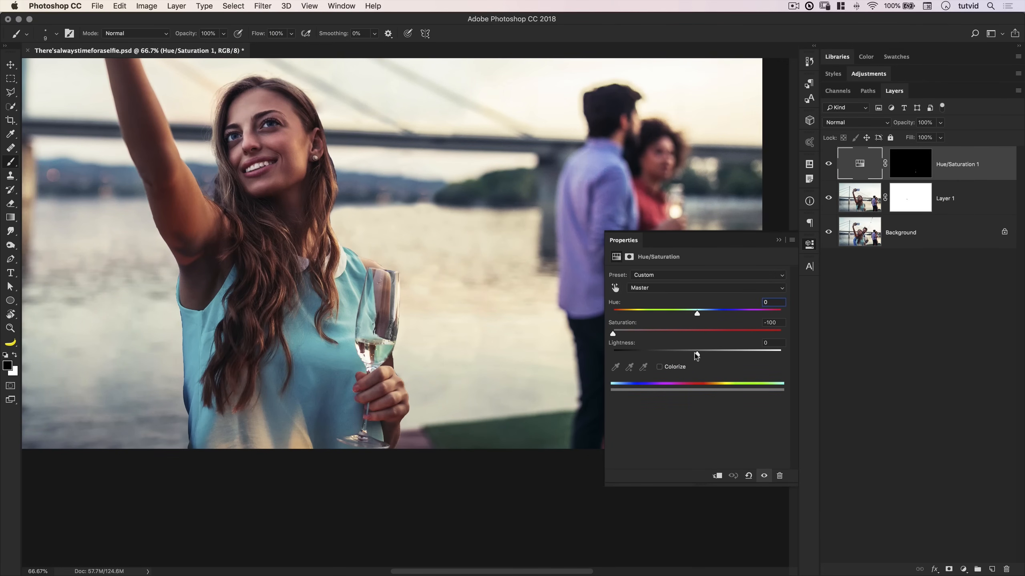
pyautogui.click(661, 367)
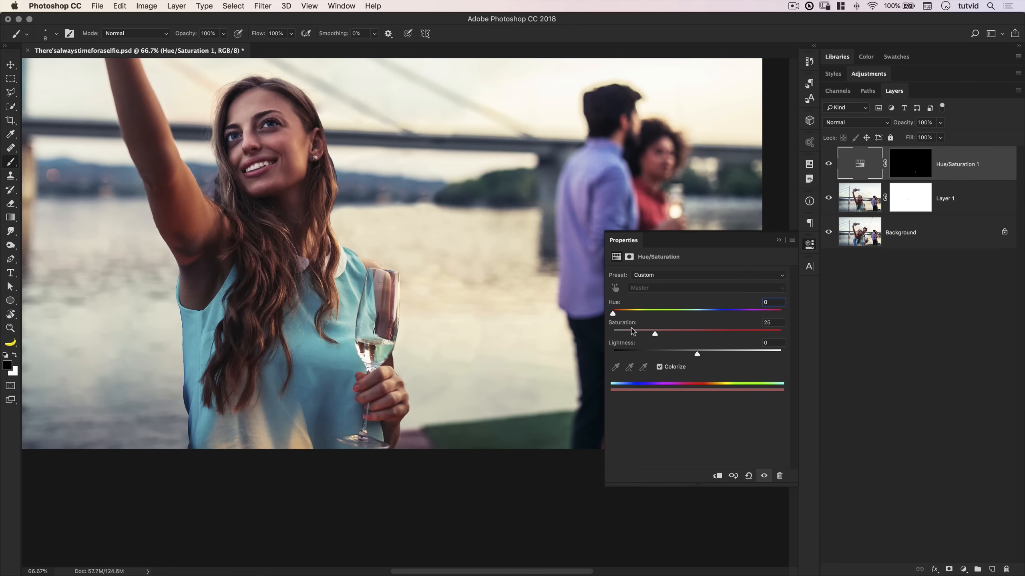
pyautogui.click(625, 313)
pyautogui.moveTo(629, 315); pyautogui.dragTo(756, 310)
pyautogui.moveTo(703, 355); pyautogui.dragTo(711, 354)
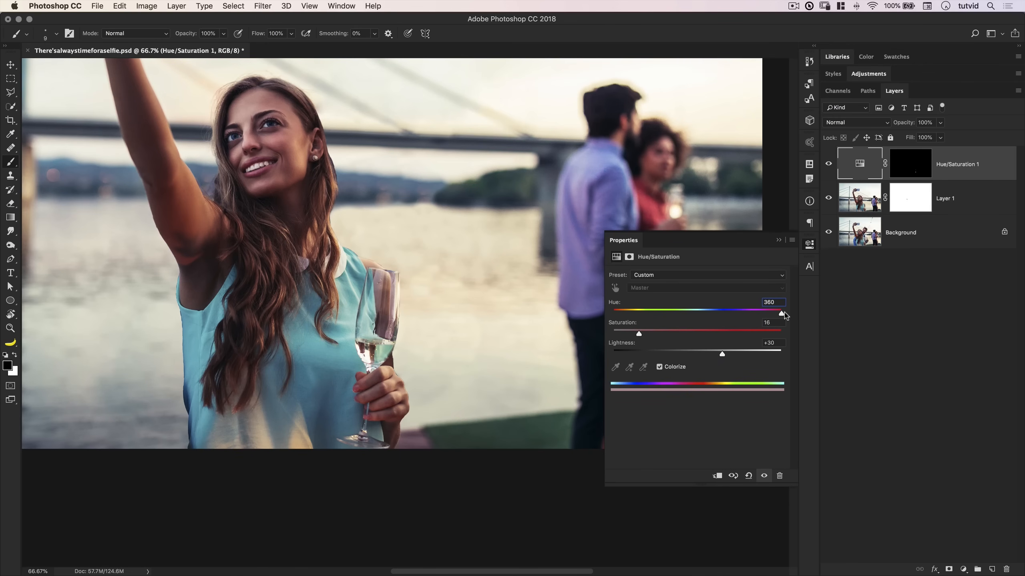
pyautogui.moveTo(783, 314); pyautogui.dragTo(629, 327)
pyautogui.click(829, 164)
pyautogui.click(828, 163)
pyautogui.press('super+minus')
pyautogui.press('super+minus')
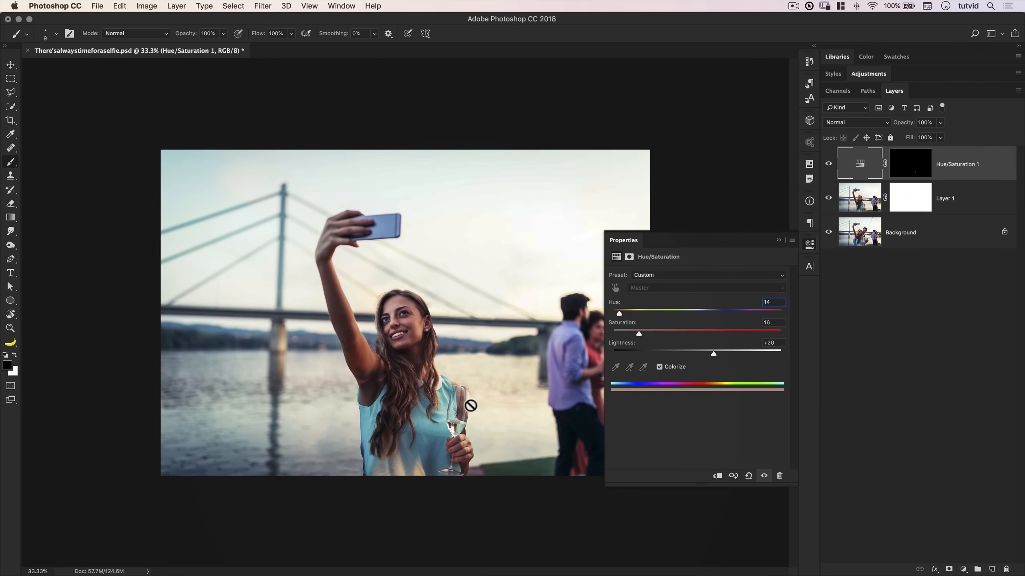
pyautogui.click(809, 245)
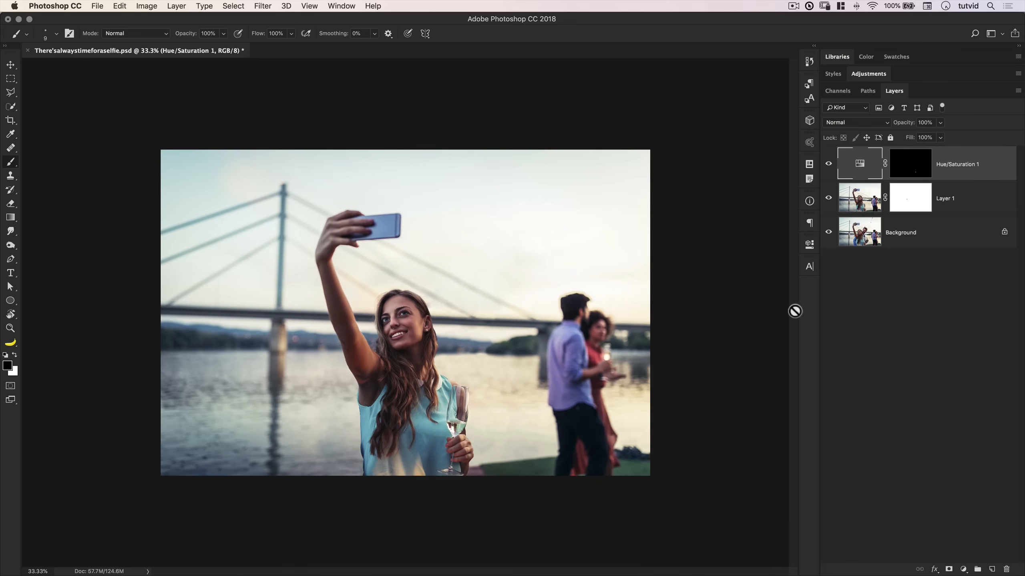
# - Outline the dark blue fringe along the lower outer edge of the woman's dress, beside the water, with the Polygonal Lasso
pyautogui.press('z')
pyautogui.click(371, 471)
pyautogui.click(371, 472)
pyautogui.click(440, 222)
pyautogui.scroll(-5, 355, 279)
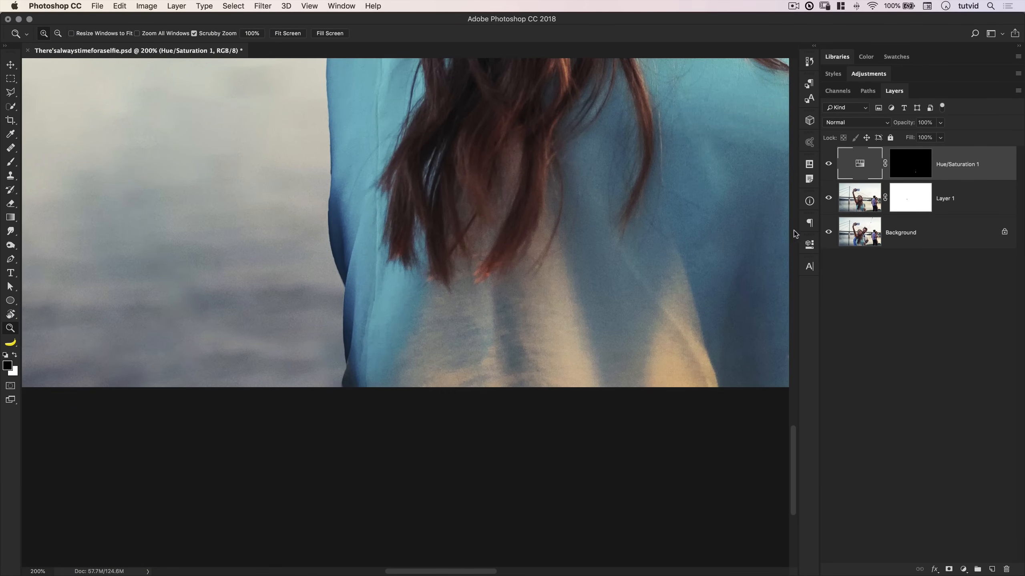
pyautogui.click(867, 75)
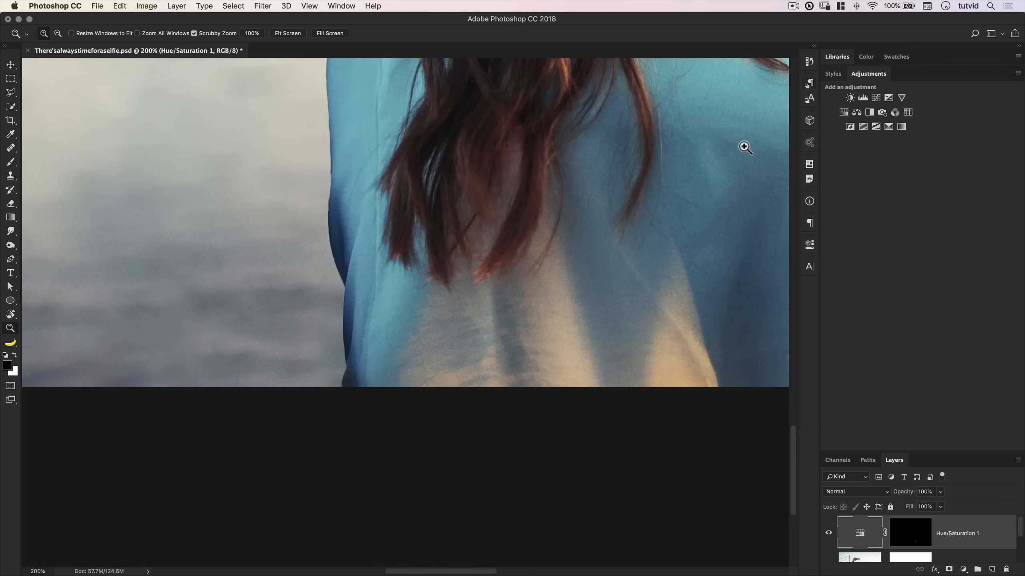
pyautogui.click(867, 74)
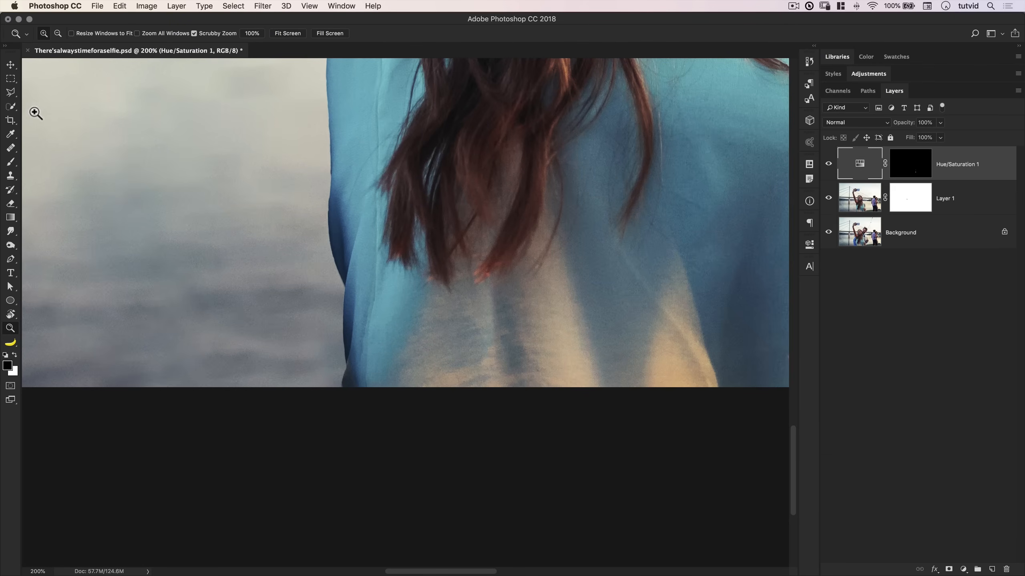
pyautogui.click(12, 94)
pyautogui.click(316, 151)
pyautogui.click(363, 115)
pyautogui.click(382, 281)
pyautogui.click(374, 398)
pyautogui.click(318, 416)
pyautogui.click(316, 152)
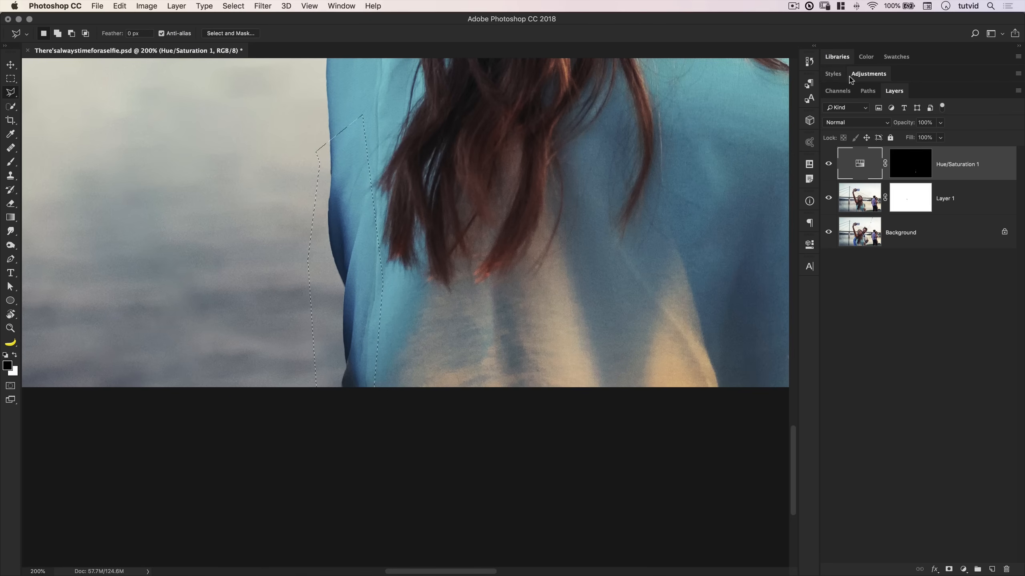
# - Add a Hue/Saturation adjustment layer masked to the outlined dress edge and open its settings
pyautogui.click(875, 78)
pyautogui.click(843, 112)
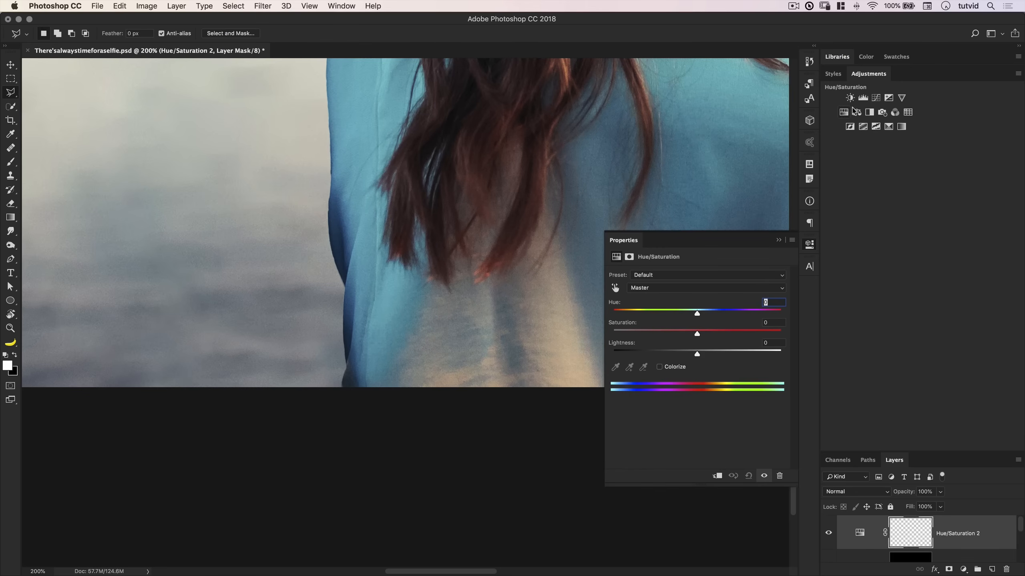
pyautogui.click(877, 76)
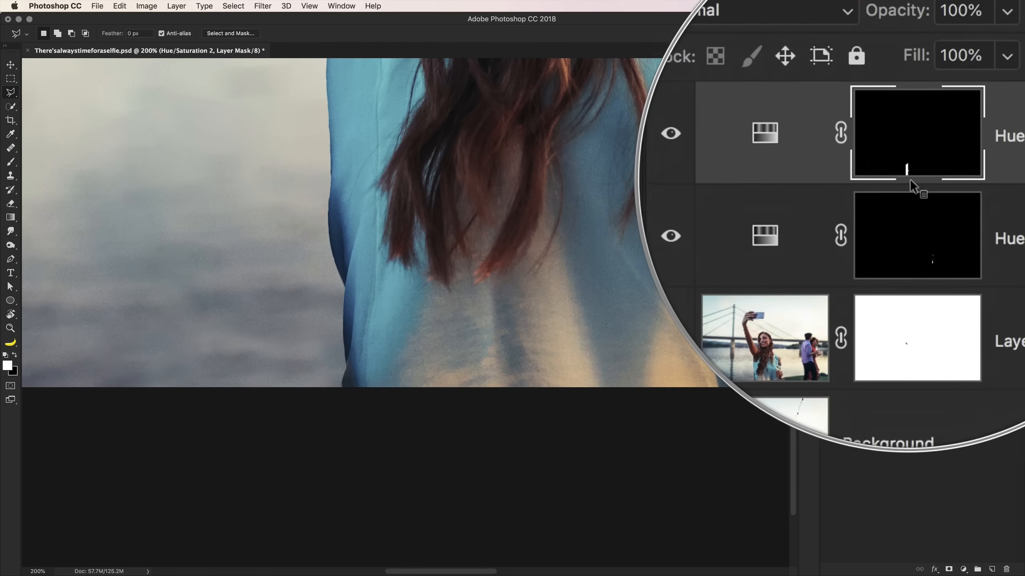
pyautogui.doubleClick(856, 172)
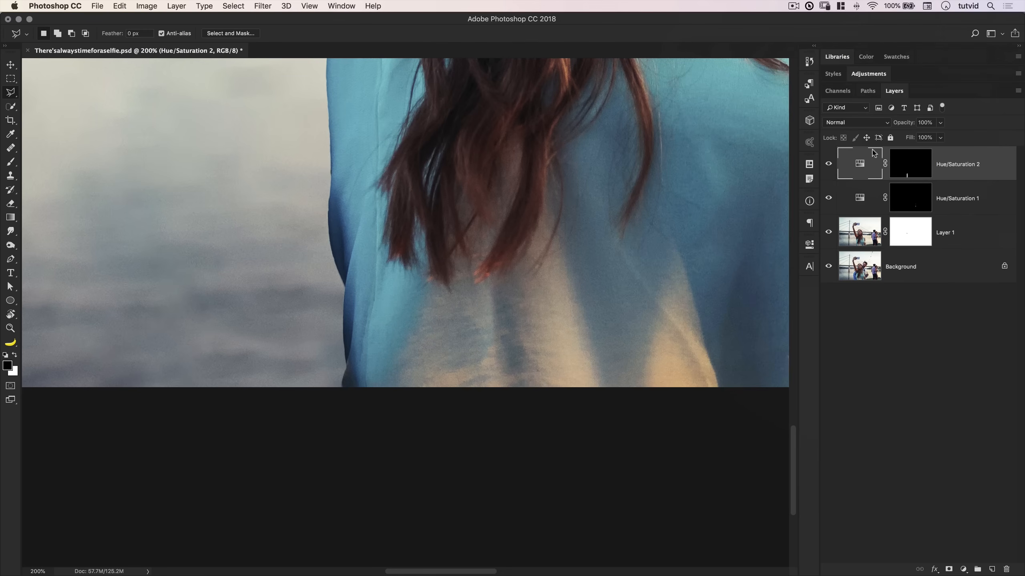
# - Set the dress-edge adjustment's saturation to -46 and lightness to +20, and shift its hue slightly toward green
pyautogui.moveTo(698, 331); pyautogui.dragTo(679, 336)
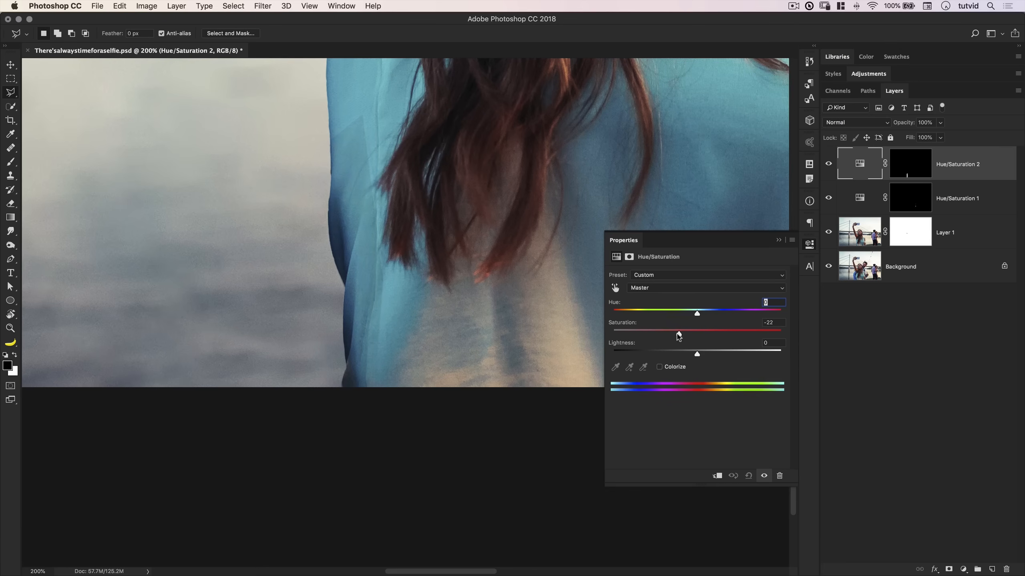
pyautogui.moveTo(696, 358); pyautogui.dragTo(713, 354)
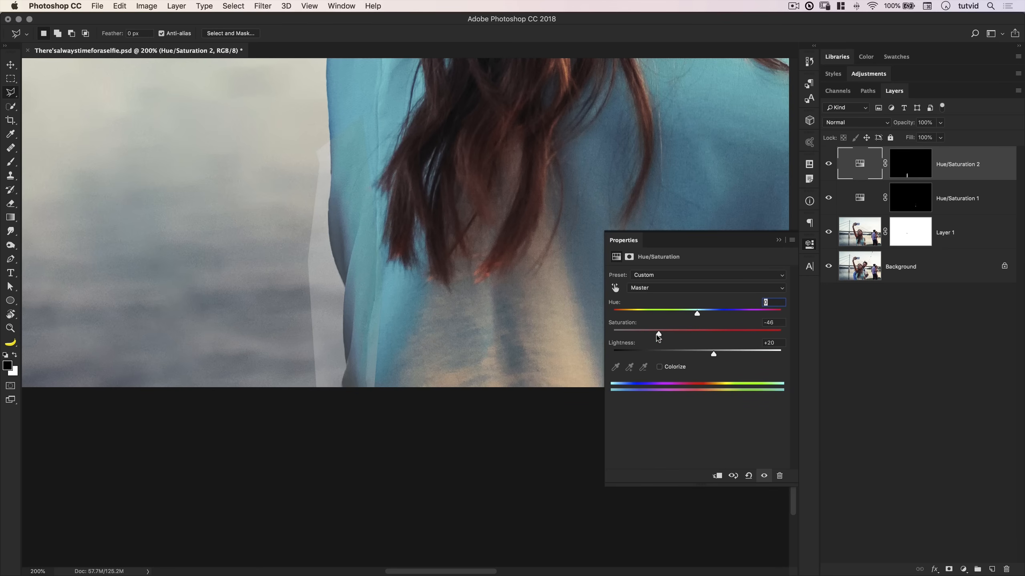
pyautogui.moveTo(698, 313); pyautogui.dragTo(688, 317)
pyautogui.click(809, 245)
pyautogui.click(809, 244)
pyautogui.click(809, 245)
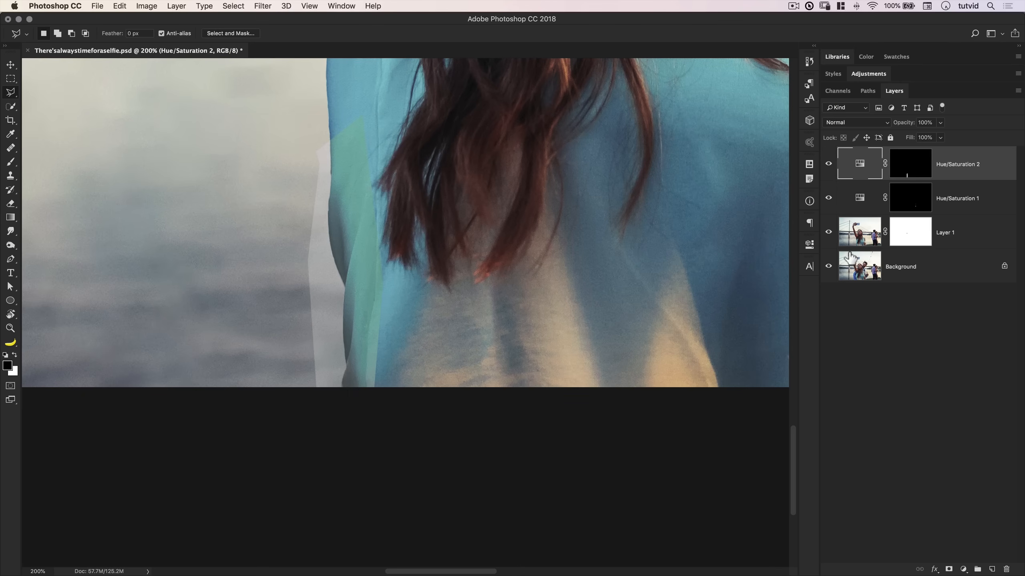
# - Paint black on the Hue/Saturation 2 mask with an enlarged brush to remove the adjustment from the dress inside the dark edge
pyautogui.click(911, 169)
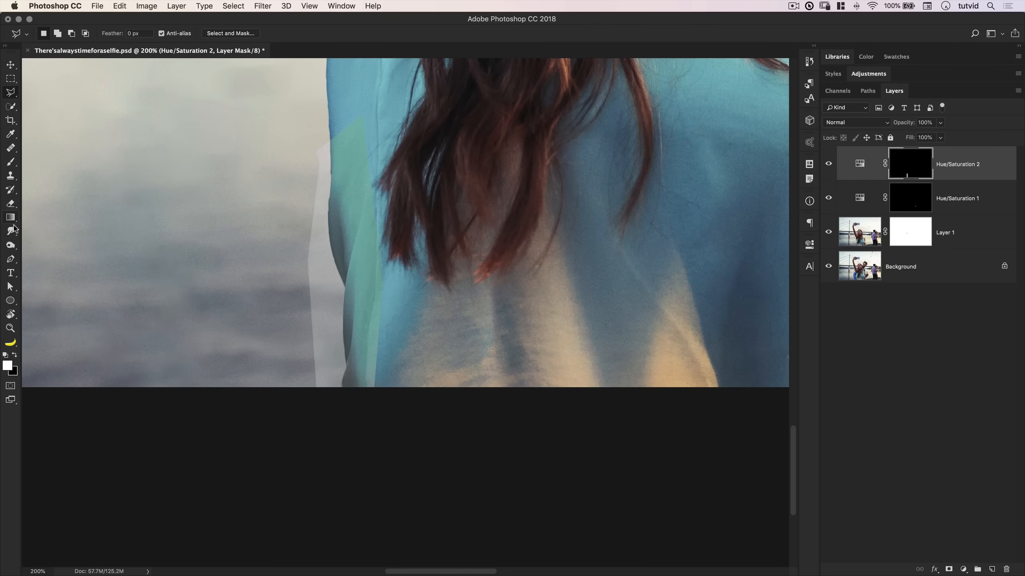
pyautogui.press('b')
pyautogui.press(']')
pyautogui.press(']')
pyautogui.press(']')
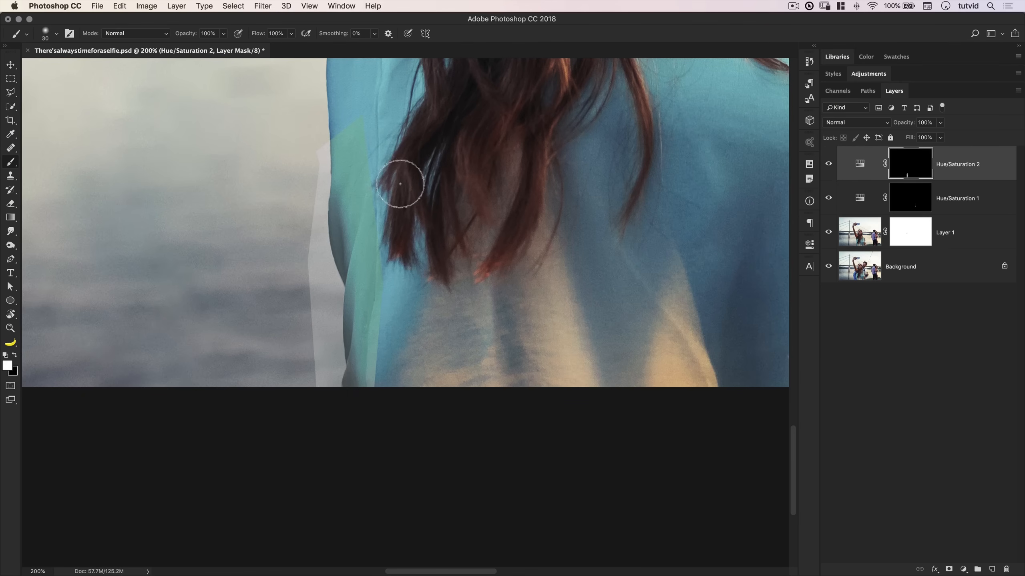
pyautogui.press('x')
pyautogui.press(']')
pyautogui.press(']')
pyautogui.press(']')
pyautogui.press(']')
pyautogui.press(']')
pyautogui.moveTo(394, 391)
pyautogui.mouseDown()
pyautogui.moveTo(374, 309)
pyautogui.moveTo(367, 340)
pyautogui.moveTo(386, 191)
pyautogui.mouseUp()
# - Mask Hue/Saturation 2 off the strip of water beside the dress by painting black with a smaller brush
pyautogui.press('x')
pyautogui.press('x')
pyautogui.press('[')
pyautogui.press('[')
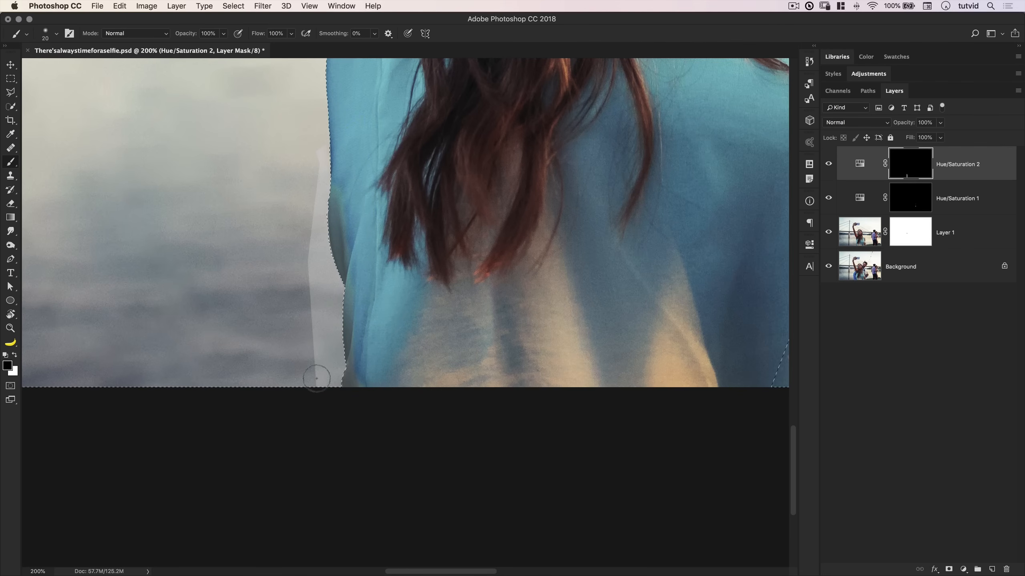
pyautogui.moveTo(315, 417)
pyautogui.mouseDown()
pyautogui.moveTo(302, 256)
pyautogui.moveTo(322, 146)
pyautogui.mouseUp()
pyautogui.press('super+0')
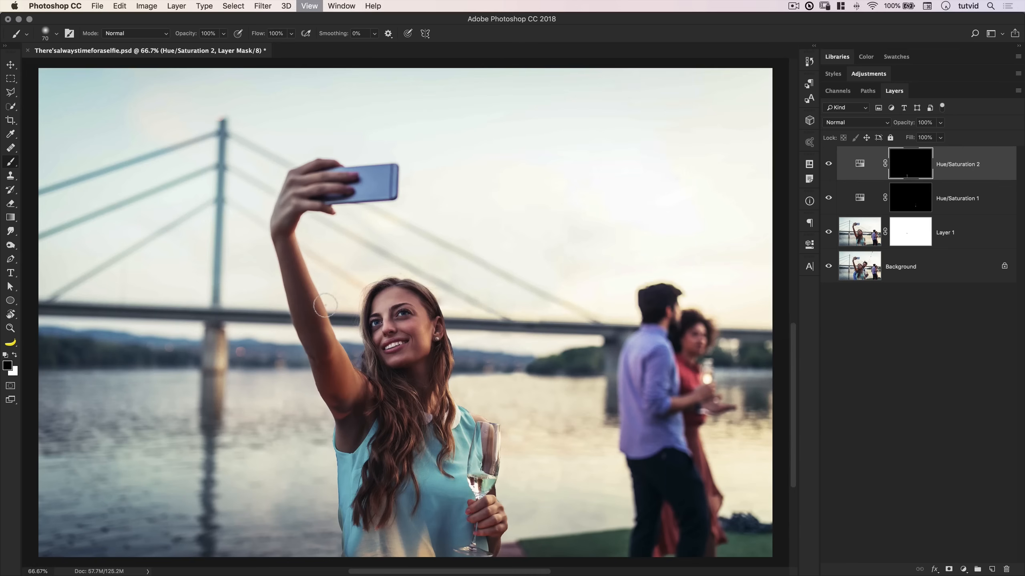
# - Compare the dress edge with and without the Hue/Saturation 2 adjustment
pyautogui.click(860, 163)
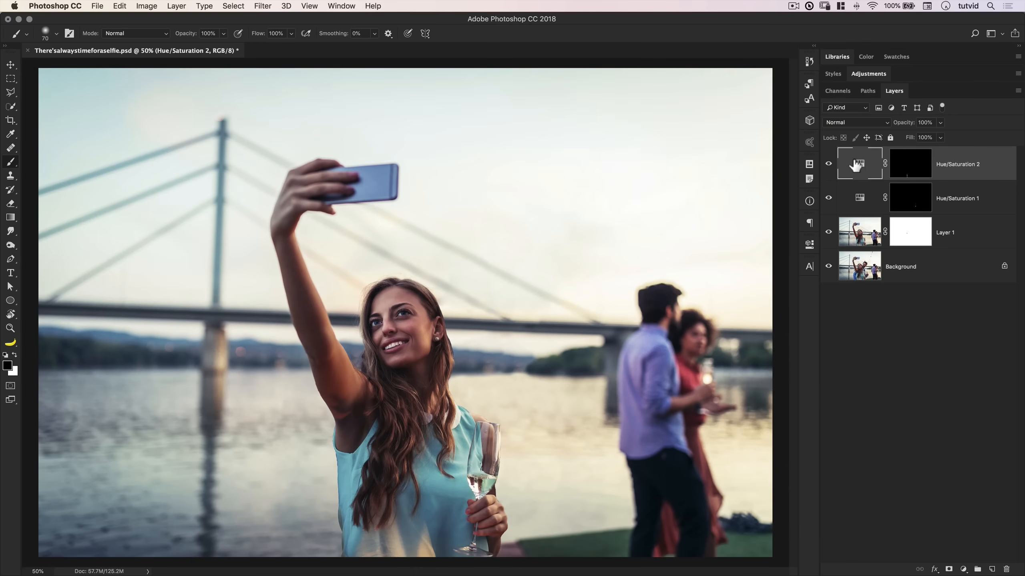
pyautogui.moveTo(904, 130); pyautogui.dragTo(908, 131)
pyautogui.click(829, 163)
pyautogui.click(829, 166)
# - On Layer 1, clean the dress's outer edge with a size 7 Healing Brush in Replace mode, using sampled background beside it
pyautogui.click(862, 239)
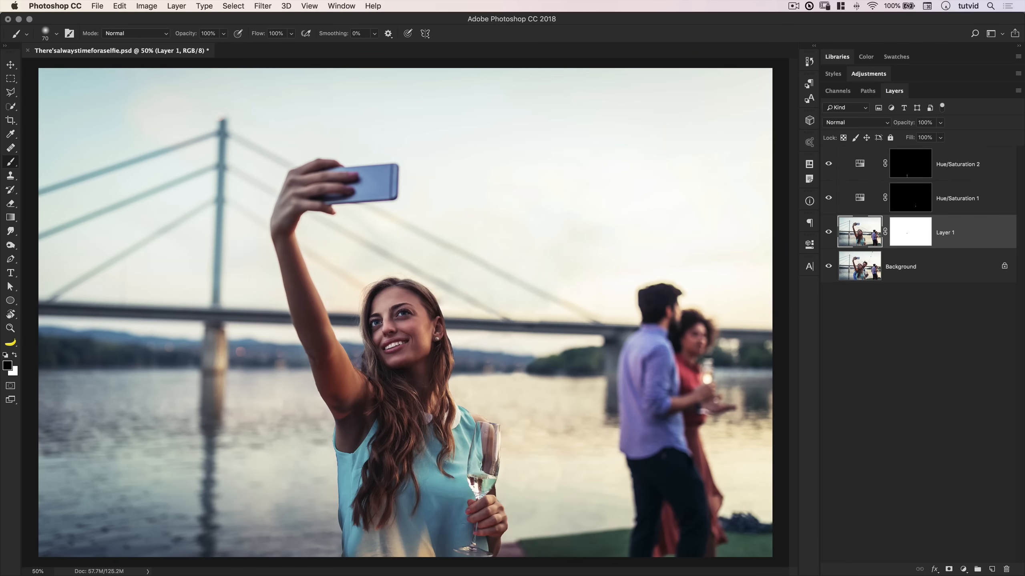
pyautogui.press('z')
pyautogui.moveTo(354, 549)
pyautogui.mouseDown()
pyautogui.moveTo(428, 469)
pyautogui.moveTo(475, 238)
pyautogui.moveTo(470, 202)
pyautogui.moveTo(418, 390)
pyautogui.mouseUp()
pyautogui.click(365, 375)
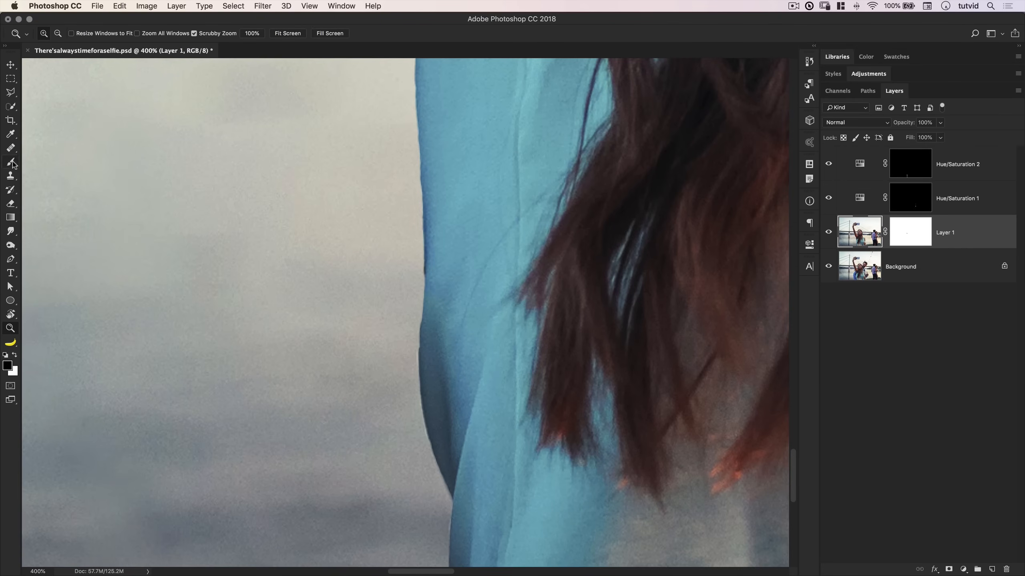
pyautogui.click(14, 146)
pyautogui.click(52, 157)
pyautogui.click(123, 34)
pyautogui.press('Escape')
pyautogui.press('[')
pyautogui.press('[')
pyautogui.press('[')
pyautogui.press('[')
pyautogui.press('[')
pyautogui.press('[')
pyautogui.press('[')
pyautogui.press('[')
pyautogui.press('[')
pyautogui.press('[')
pyautogui.press('[')
pyautogui.keyDown('alt'); pyautogui.click(399, 355); pyautogui.keyUp('alt')
pyautogui.moveTo(425, 266)
pyautogui.mouseDown()
pyautogui.moveTo(421, 200)
pyautogui.moveTo(423, 213)
pyautogui.mouseUp()
pyautogui.scroll(3, 389, 271)
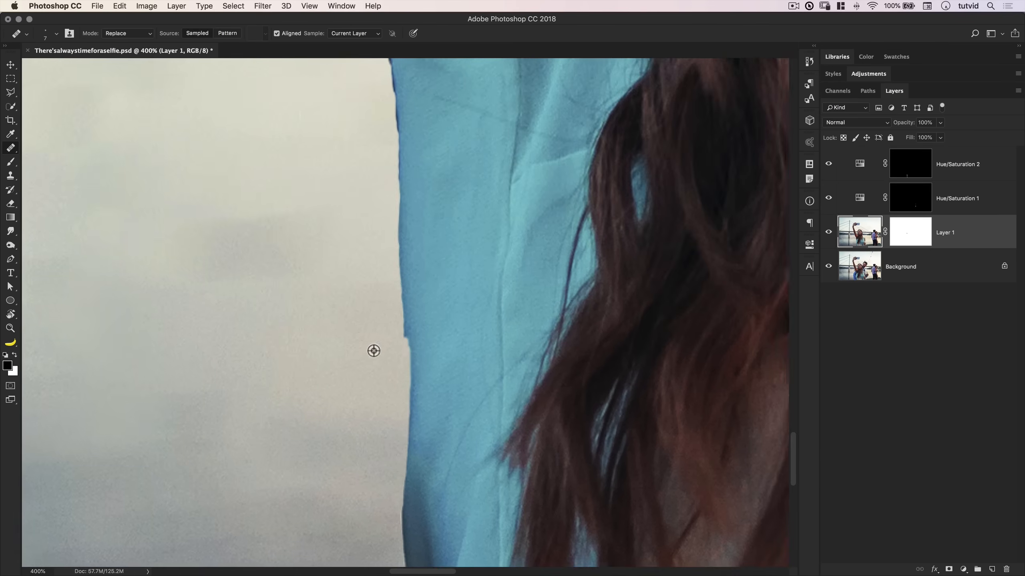
pyautogui.moveTo(402, 314)
pyautogui.mouseDown()
pyautogui.moveTo(408, 359)
pyautogui.moveTo(396, 220)
pyautogui.moveTo(384, 304)
pyautogui.moveTo(404, 277)
pyautogui.moveTo(399, 154)
pyautogui.mouseUp()
pyautogui.moveTo(391, 192)
pyautogui.mouseDown()
pyautogui.moveTo(395, 305)
pyautogui.moveTo(391, 217)
pyautogui.moveTo(400, 268)
pyautogui.mouseUp()
# - Try healing the dress's outer edge from a new background sample and undo the stroke
pyautogui.keyDown('alt'); pyautogui.click(375, 220); pyautogui.keyUp('alt')
pyautogui.moveTo(385, 200)
pyautogui.mouseDown()
pyautogui.moveTo(383, 228)
pyautogui.moveTo(380, 181)
pyautogui.moveTo(393, 216)
pyautogui.moveTo(377, 181)
pyautogui.moveTo(370, 117)
pyautogui.moveTo(388, 220)
pyautogui.mouseUp()
pyautogui.press('super+z')
pyautogui.keyDown('alt'); pyautogui.click(367, 191); pyautogui.keyUp('alt')
pyautogui.press('z')
pyautogui.press('super+z')
# - Heal the fringe along the outer edge of the dress's armhole with nearby background, using a Healing Brush enlarged to 15
pyautogui.press('j')
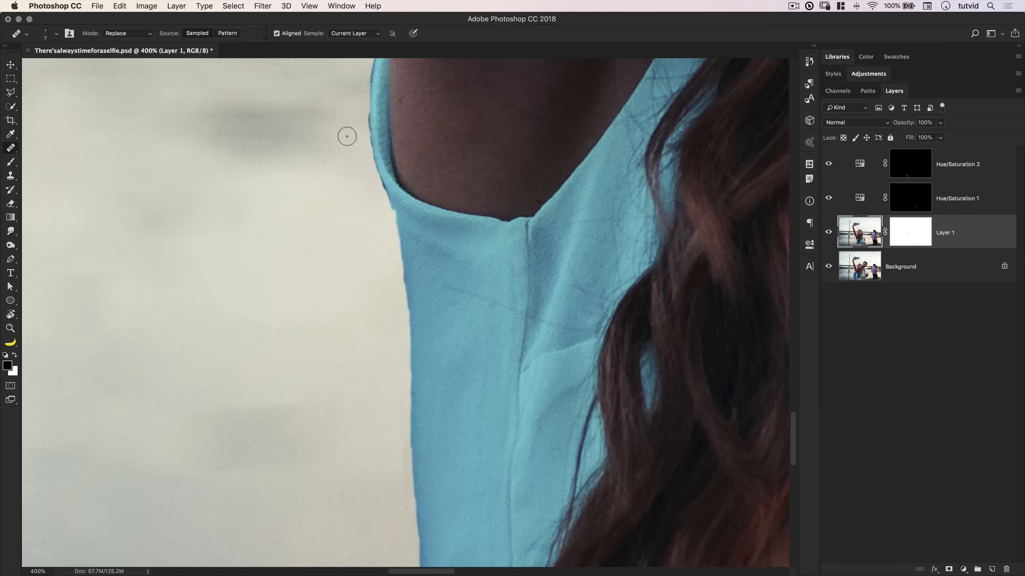
pyautogui.moveTo(368, 114); pyautogui.dragTo(383, 199)
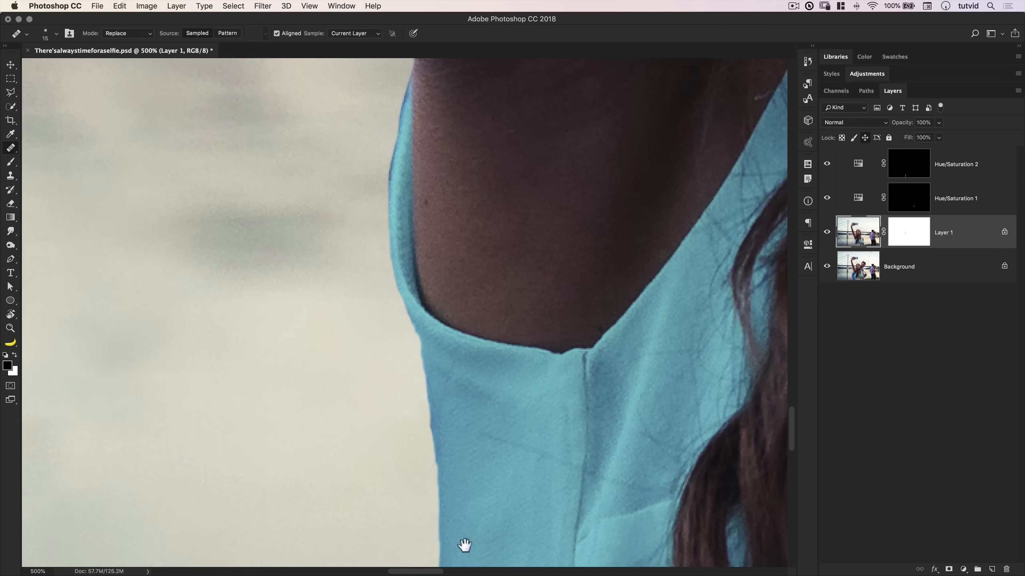
pyautogui.moveTo(357, 150)
pyautogui.mouseDown()
pyautogui.moveTo(389, 202)
pyautogui.moveTo(391, 131)
pyautogui.moveTo(366, 288)
pyautogui.mouseUp()
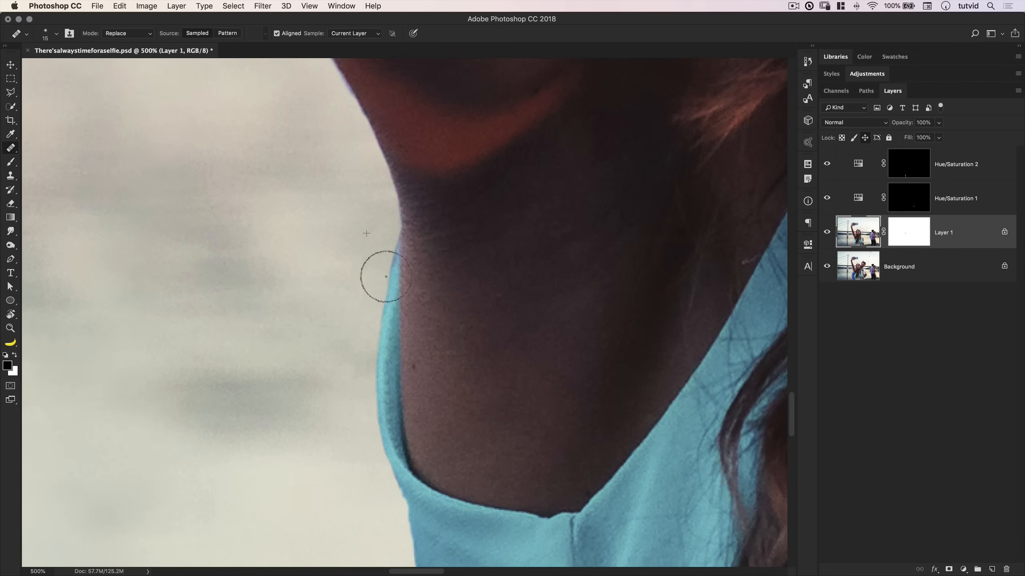
pyautogui.moveTo(352, 172); pyautogui.dragTo(369, 285)
pyautogui.keyDown('alt'); pyautogui.click(377, 353); pyautogui.keyUp('alt')
pyautogui.moveTo(402, 349)
pyautogui.mouseDown()
pyautogui.moveTo(411, 343)
pyautogui.moveTo(390, 273)
pyautogui.moveTo(338, 185)
pyautogui.moveTo(382, 338)
pyautogui.mouseUp()
pyautogui.press('space')
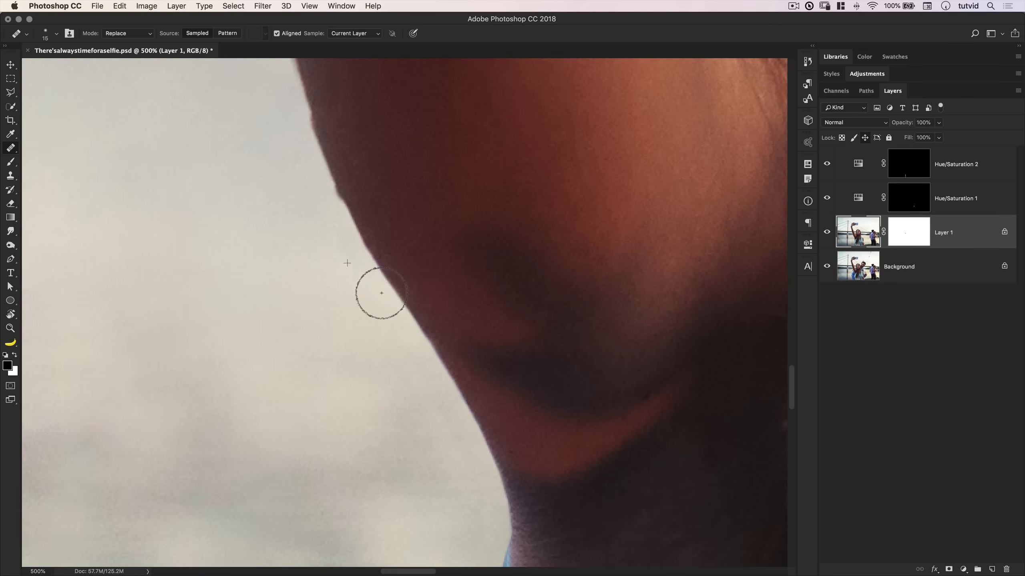
# - Heal the outer edge of the raised upper arm with sampled background, and fit the photo in view
pyautogui.keyDown('alt'); pyautogui.click(344, 279); pyautogui.keyUp('alt')
pyautogui.moveTo(339, 222)
pyautogui.mouseDown()
pyautogui.moveTo(315, 148)
pyautogui.moveTo(368, 378)
pyautogui.mouseUp()
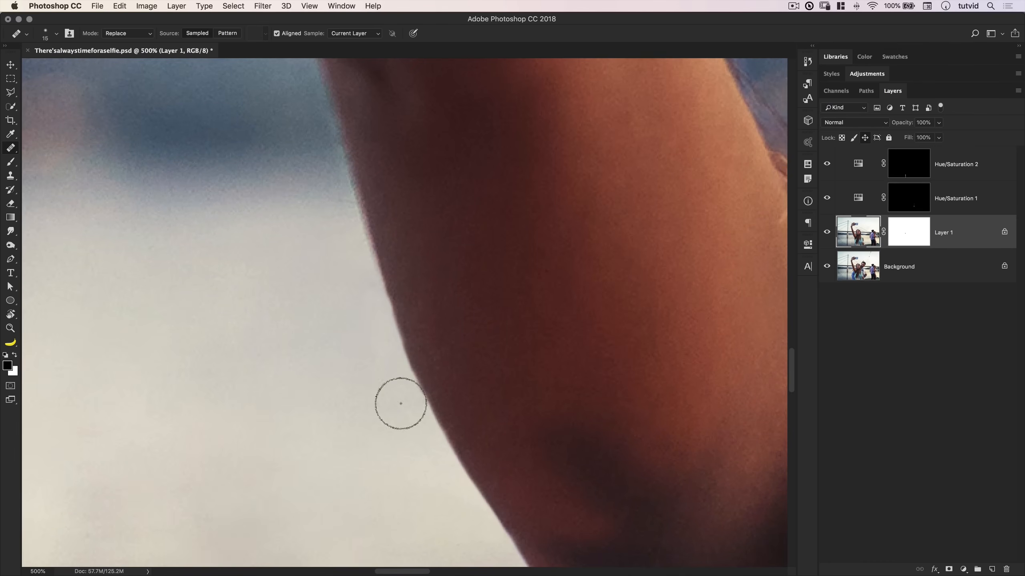
pyautogui.press('super+0')
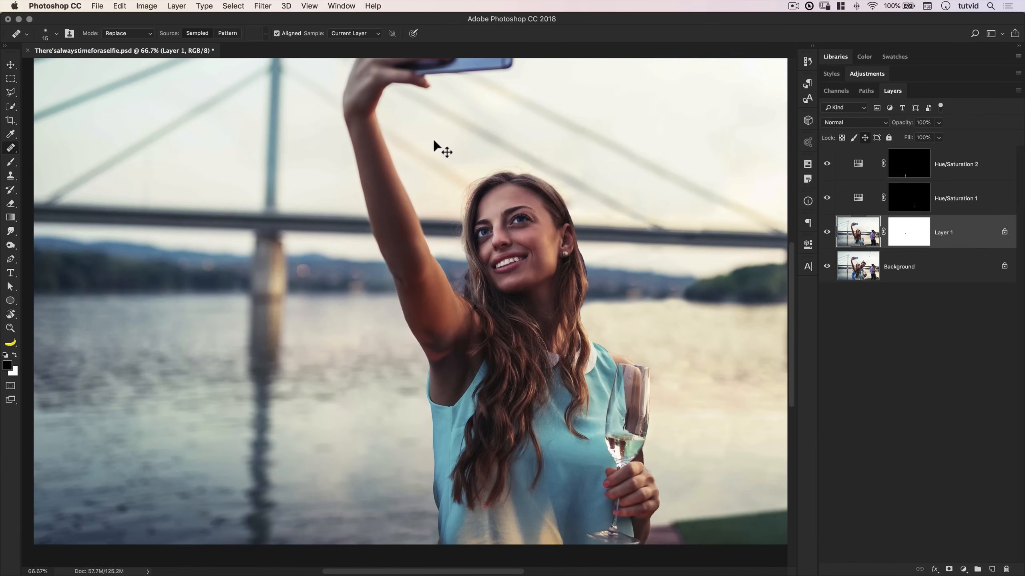
# - Hide Layer 1 and examine the loose hair beside the raised arm in the original photo
pyautogui.moveTo(488, 285); pyautogui.dragTo(385, 192)
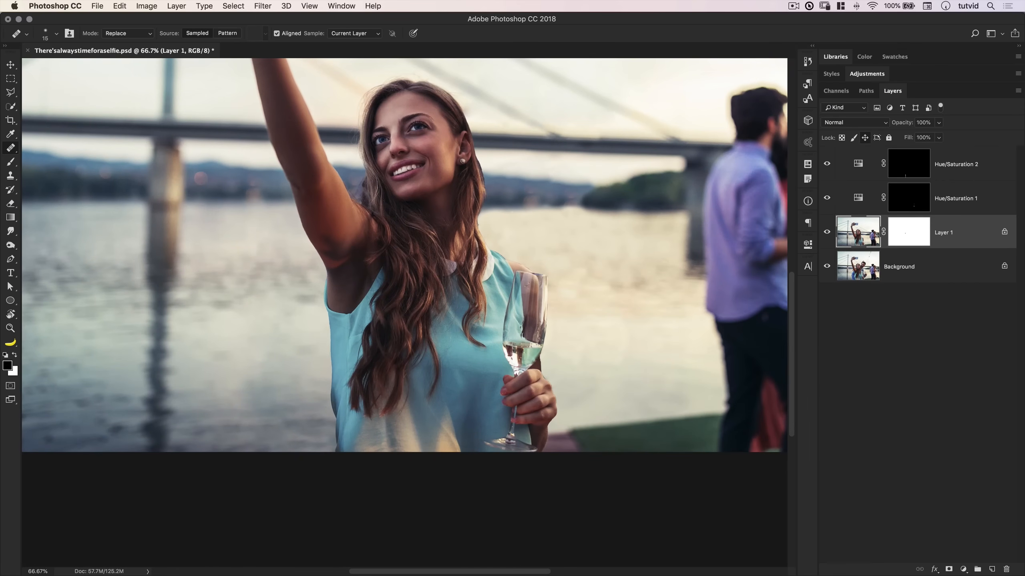
pyautogui.scroll(3, 394, 332)
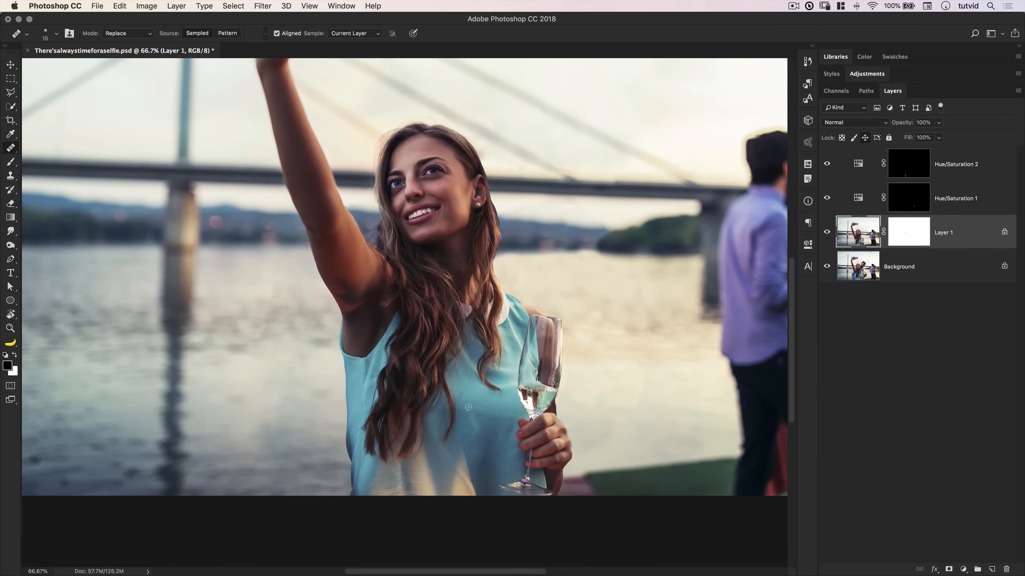
pyautogui.press('z')
pyautogui.doubleClick(335, 291)
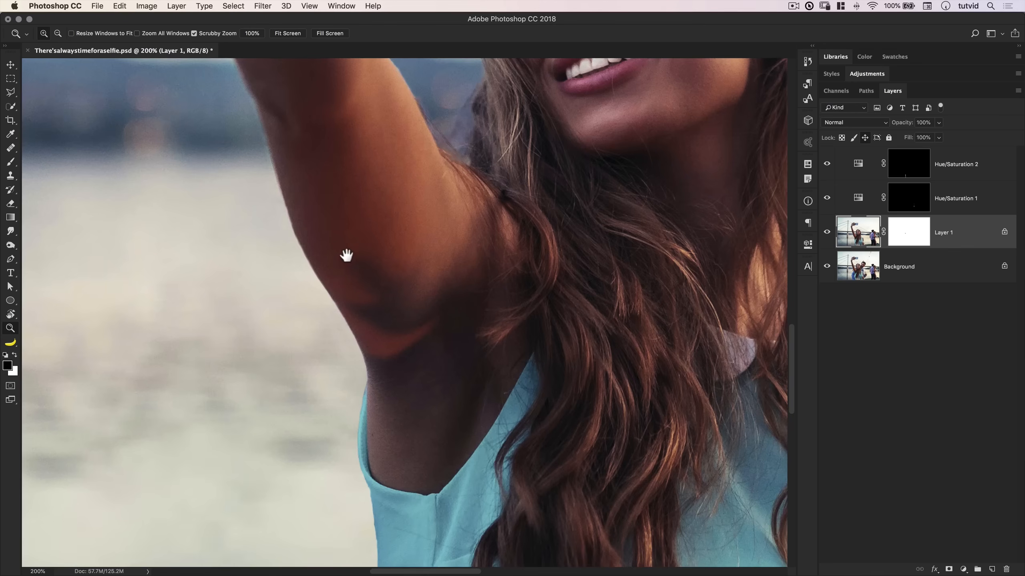
pyautogui.moveTo(346, 256); pyautogui.dragTo(371, 261)
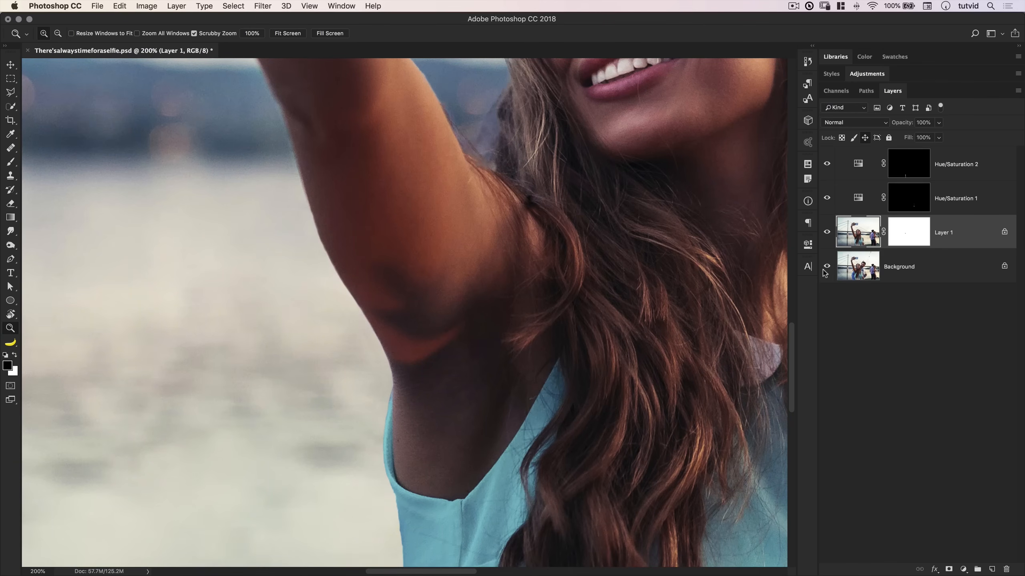
pyautogui.click(827, 233)
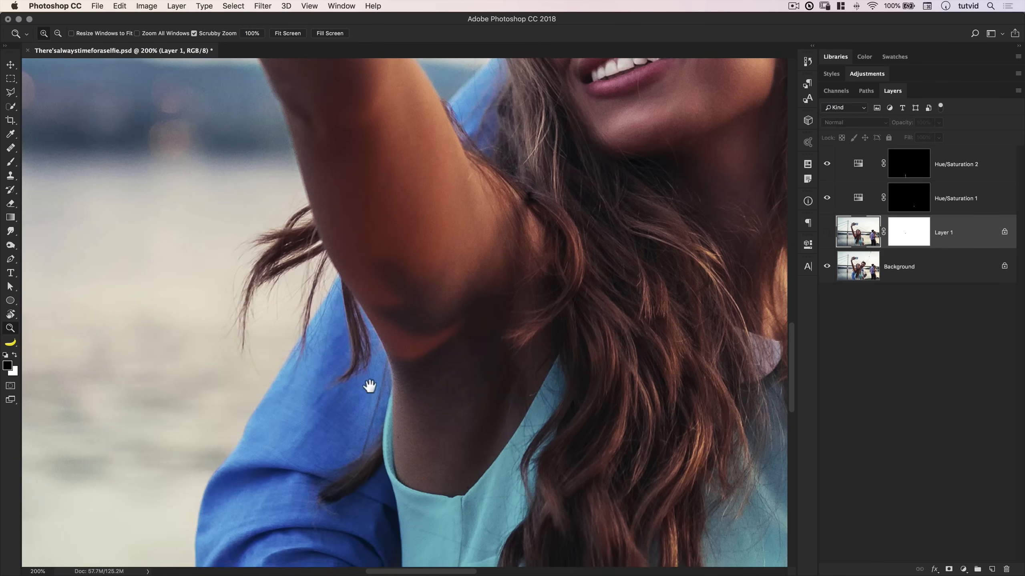
pyautogui.moveTo(366, 384); pyautogui.dragTo(394, 327)
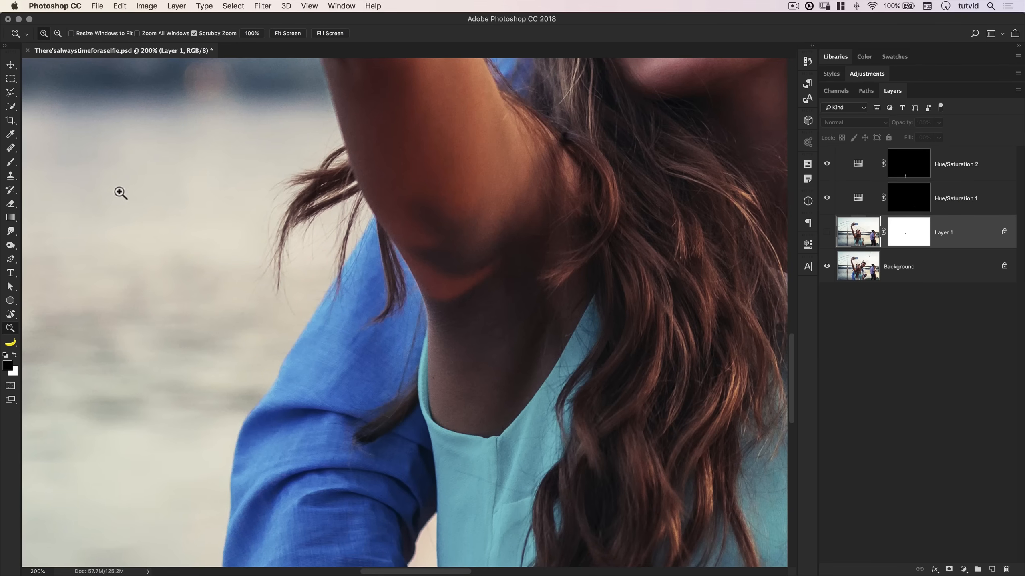
# - Copy a rectangular area around the loose hair from the Background to a new layer above Layer 1, and show Layer 1 again
pyautogui.click(903, 267)
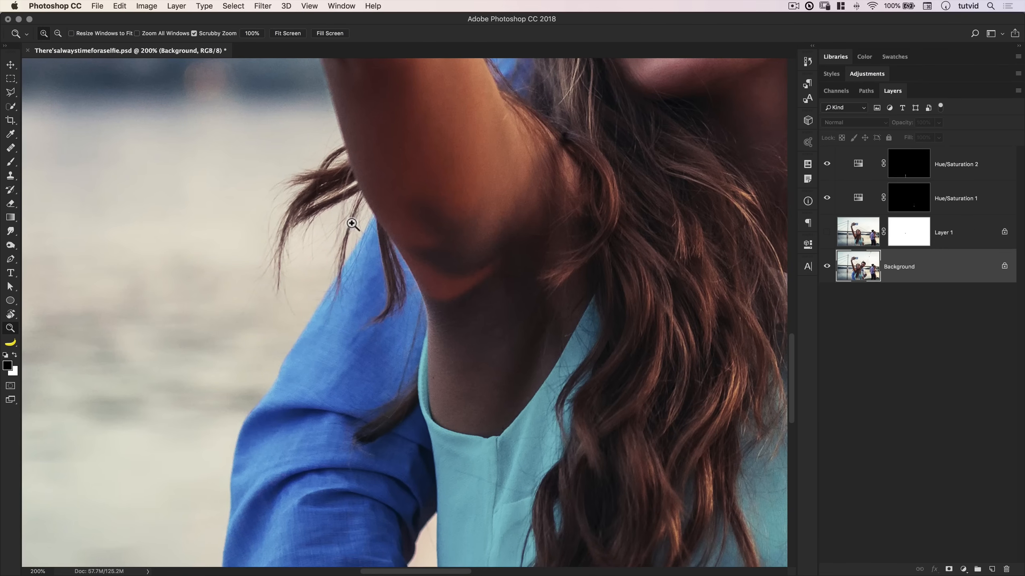
pyautogui.click(10, 80)
pyautogui.moveTo(211, 108); pyautogui.dragTo(505, 462)
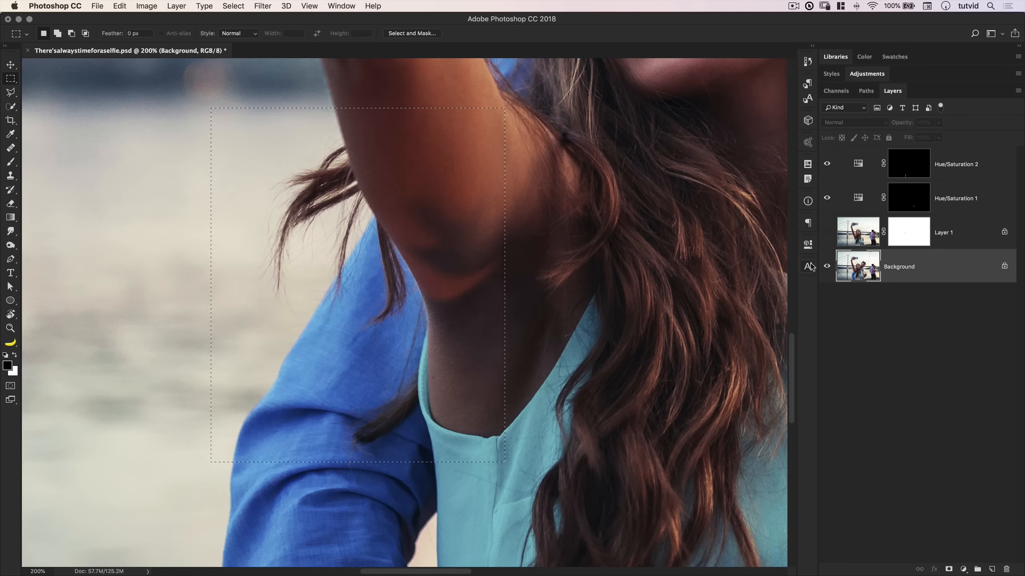
pyautogui.press('super+j')
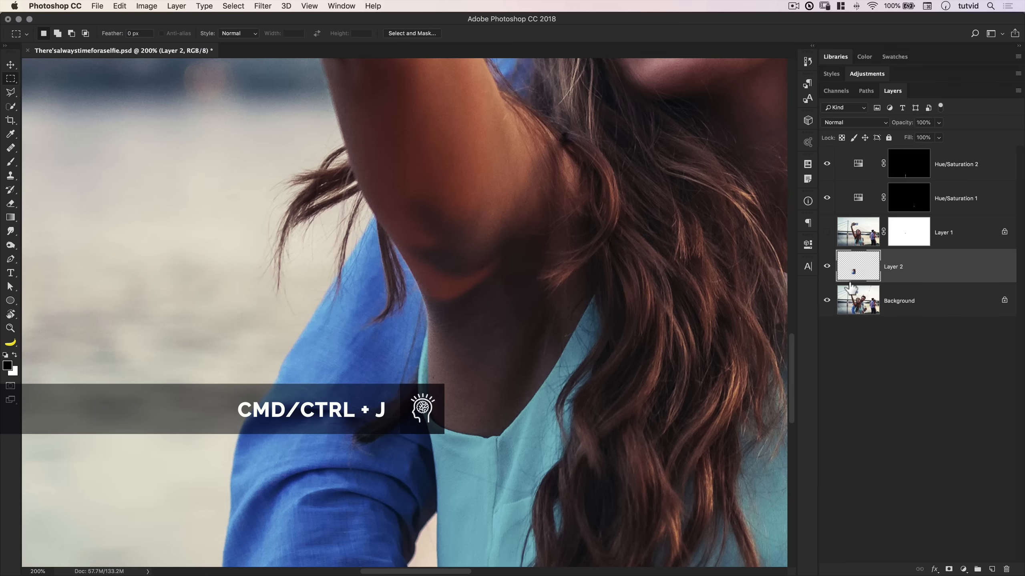
pyautogui.moveTo(864, 259); pyautogui.dragTo(867, 228)
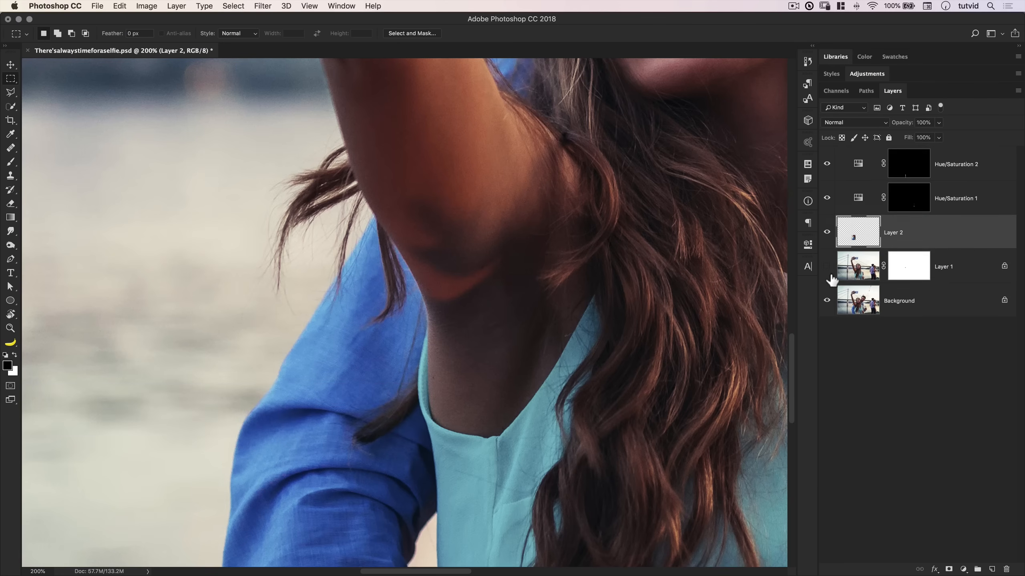
pyautogui.click(830, 274)
pyautogui.scroll(2, 365, 278)
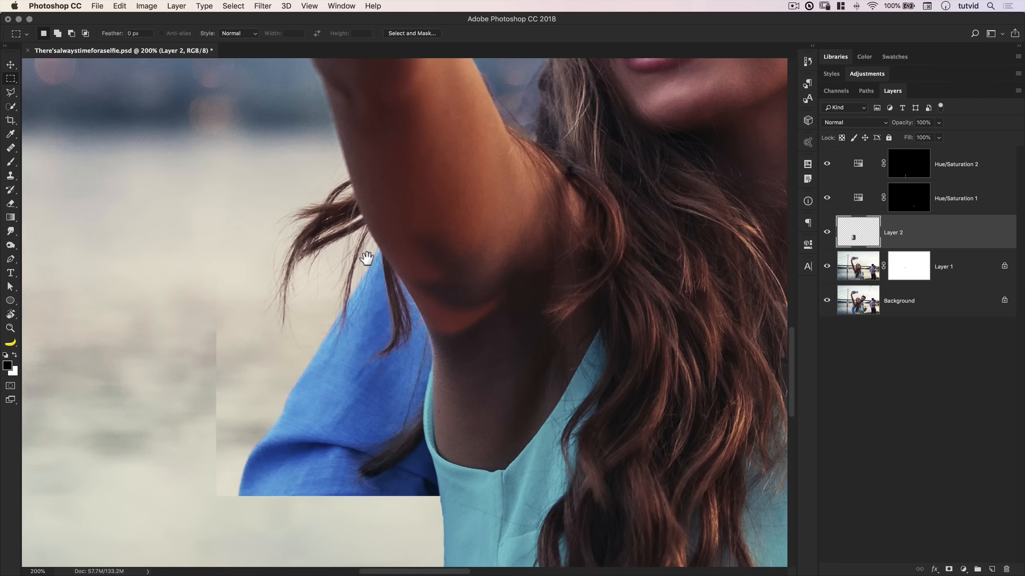
# - Select the loose hair strands beside the raised arm on Layer 2 with the Quick Selection tool
pyautogui.click(10, 107)
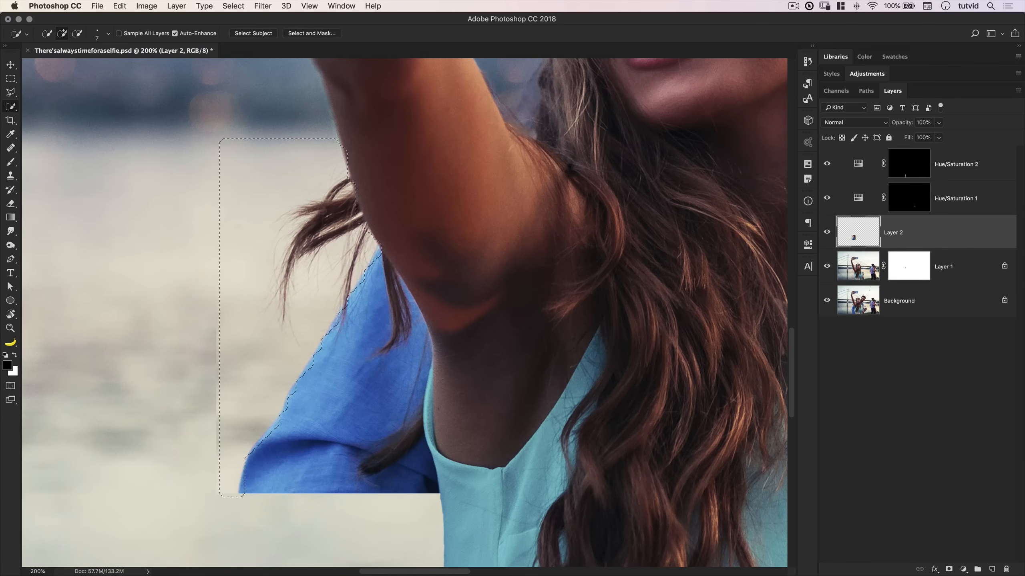
pyautogui.press('super+d')
pyautogui.click(385, 263)
pyautogui.moveTo(385, 353); pyautogui.dragTo(381, 354)
pyautogui.moveTo(379, 268)
pyautogui.mouseDown()
pyautogui.moveTo(357, 309)
pyautogui.moveTo(381, 388)
pyautogui.moveTo(395, 497)
pyautogui.moveTo(374, 469)
pyautogui.moveTo(405, 443)
pyautogui.mouseUp()
pyautogui.press('super+z')
pyautogui.moveTo(415, 435); pyautogui.dragTo(393, 456)
# - Open Select and Mask for the hair selection and refine the fine strands and tips beside the arm with the Refine Edge Brush
pyautogui.click(304, 34)
pyautogui.press('z')
pyautogui.click(354, 263)
pyautogui.click(10, 79)
pyautogui.press('[')
pyautogui.press('[')
pyautogui.press('[')
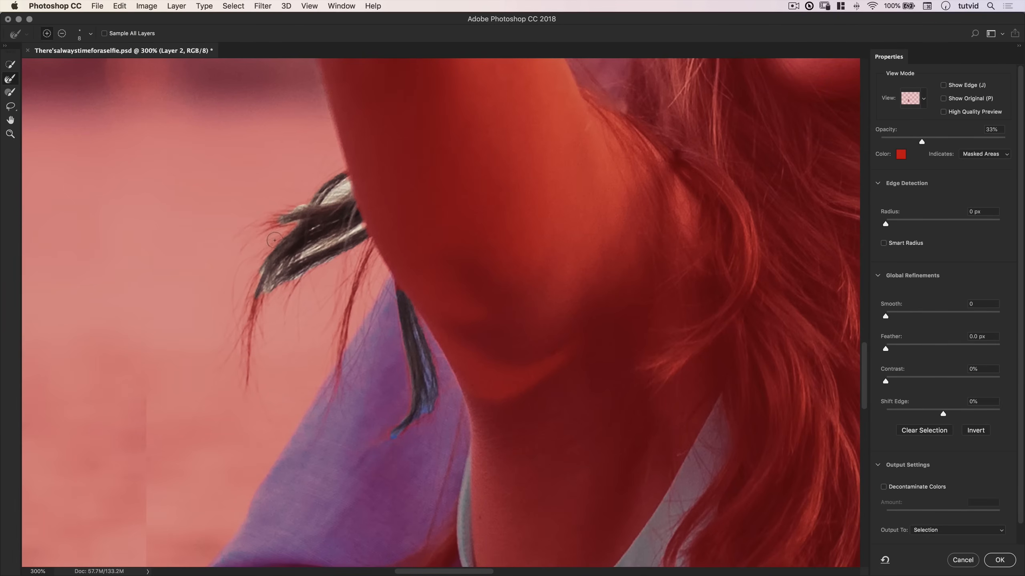
pyautogui.moveTo(255, 241)
pyautogui.mouseDown()
pyautogui.moveTo(285, 219)
pyautogui.moveTo(255, 235)
pyautogui.mouseUp()
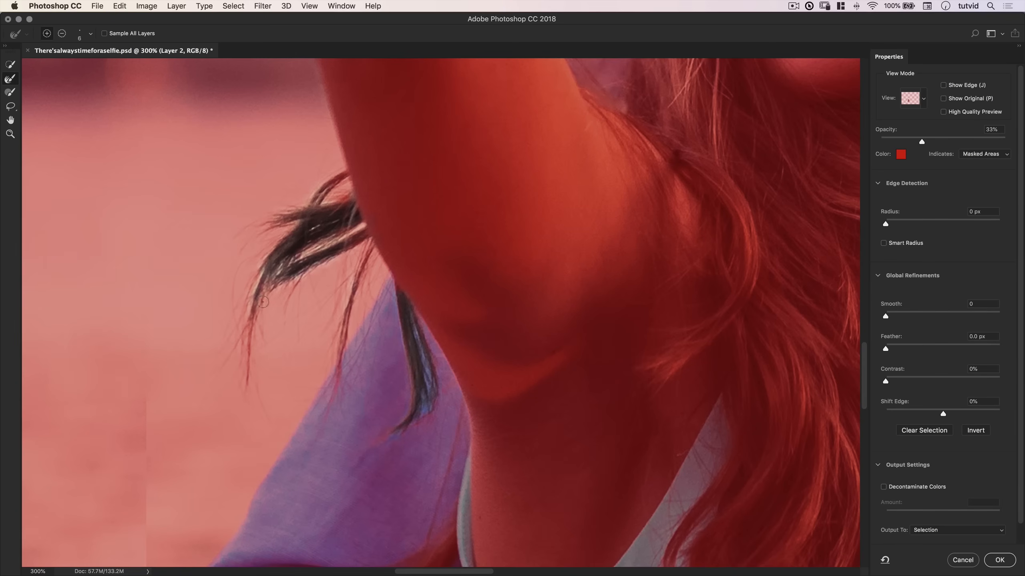
pyautogui.press(']')
pyautogui.press(']')
pyautogui.press(']')
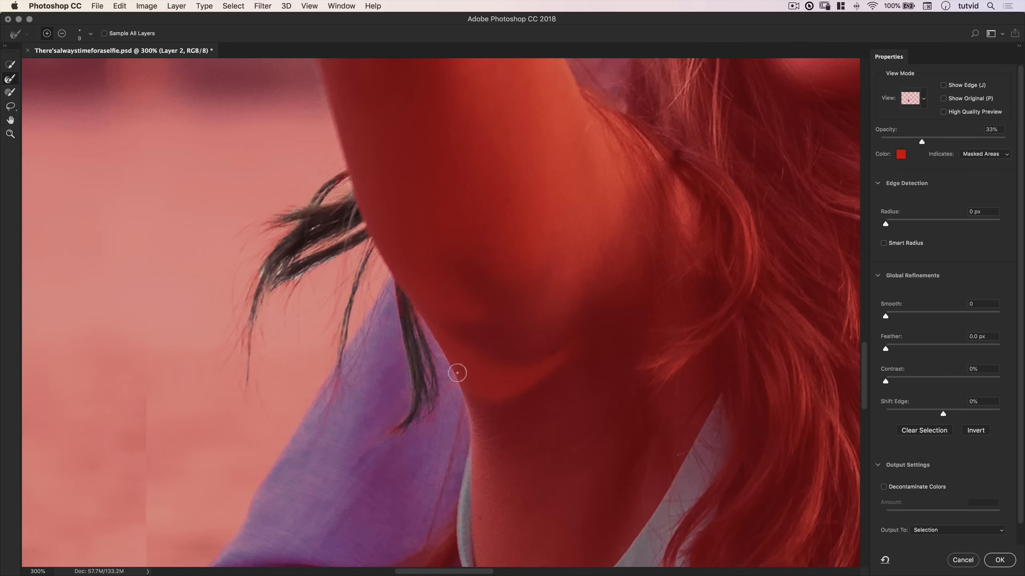
pyautogui.moveTo(278, 297)
pyautogui.mouseDown()
pyautogui.moveTo(301, 260)
pyautogui.moveTo(282, 272)
pyautogui.moveTo(304, 246)
pyautogui.mouseUp()
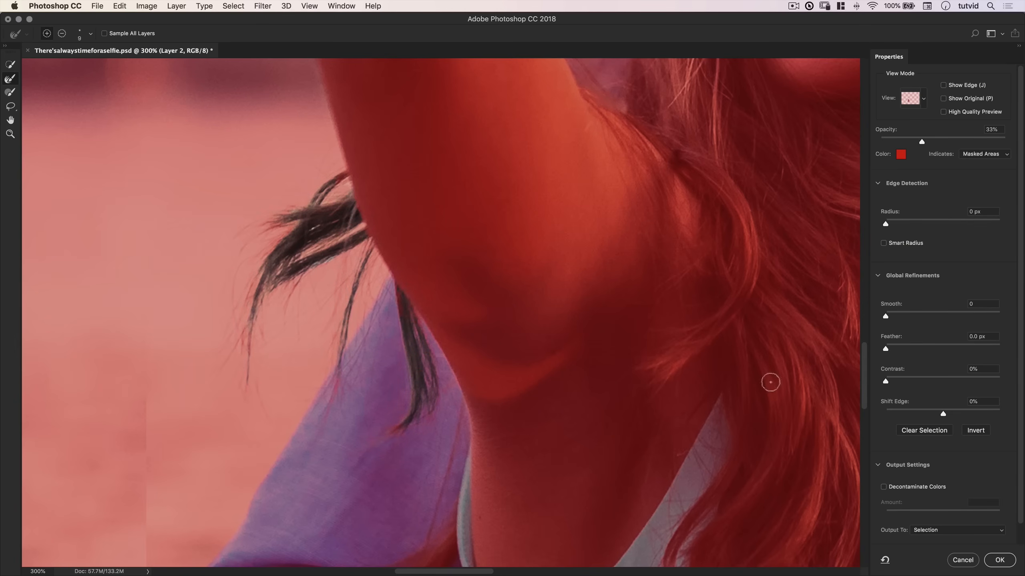
# - Output the refined hair selection as a layer mask on Layer 2 and fit the photo in view
pyautogui.click(951, 532)
pyautogui.click(956, 541)
pyautogui.click(1000, 560)
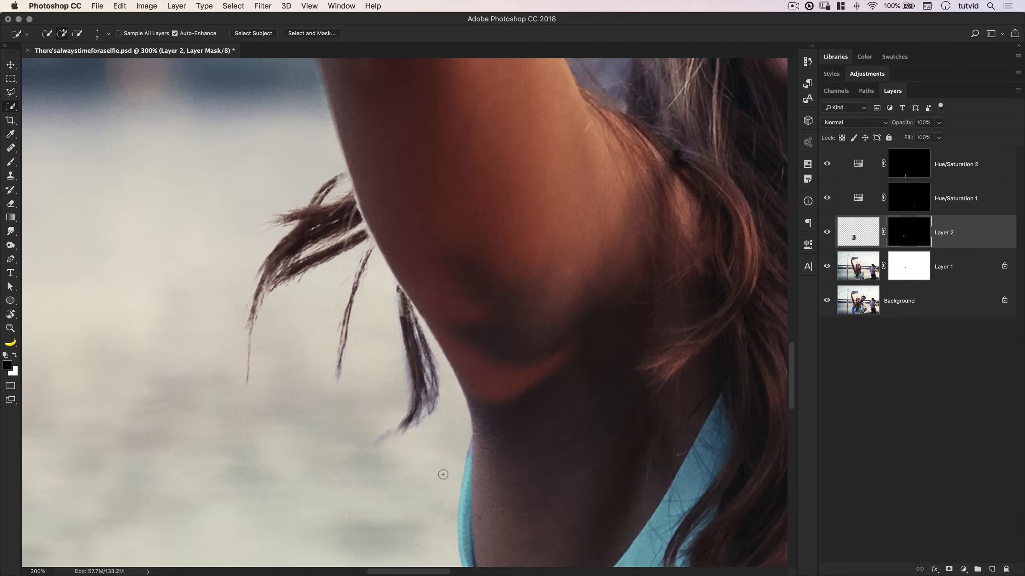
pyautogui.press('super+0')
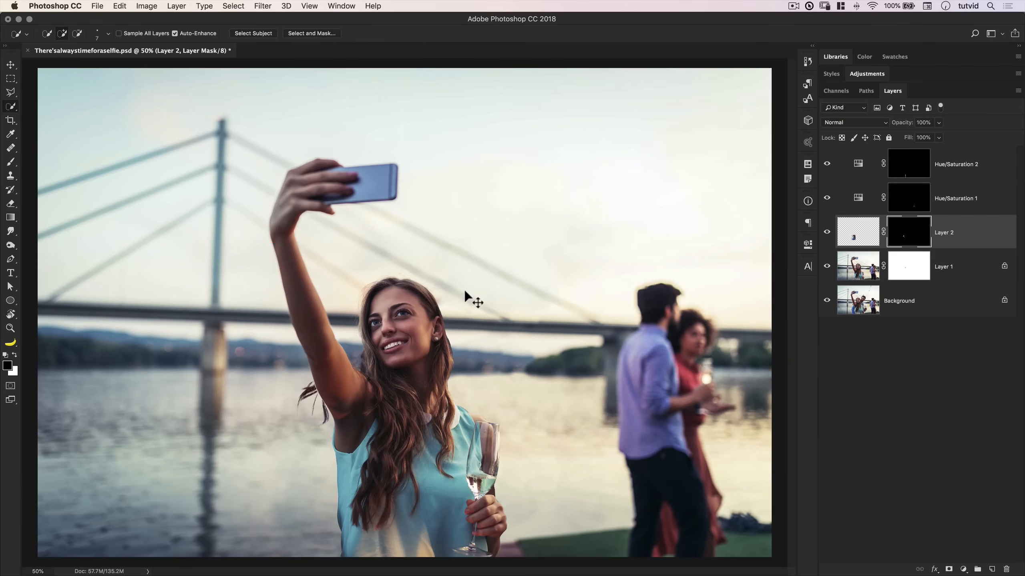
# - Nudge the masked hair on Layer 2 slightly to the right, closer against the raised arm
pyautogui.press('z')
pyautogui.click(316, 412)
pyautogui.click(327, 400)
pyautogui.click(327, 401)
pyautogui.click(327, 400)
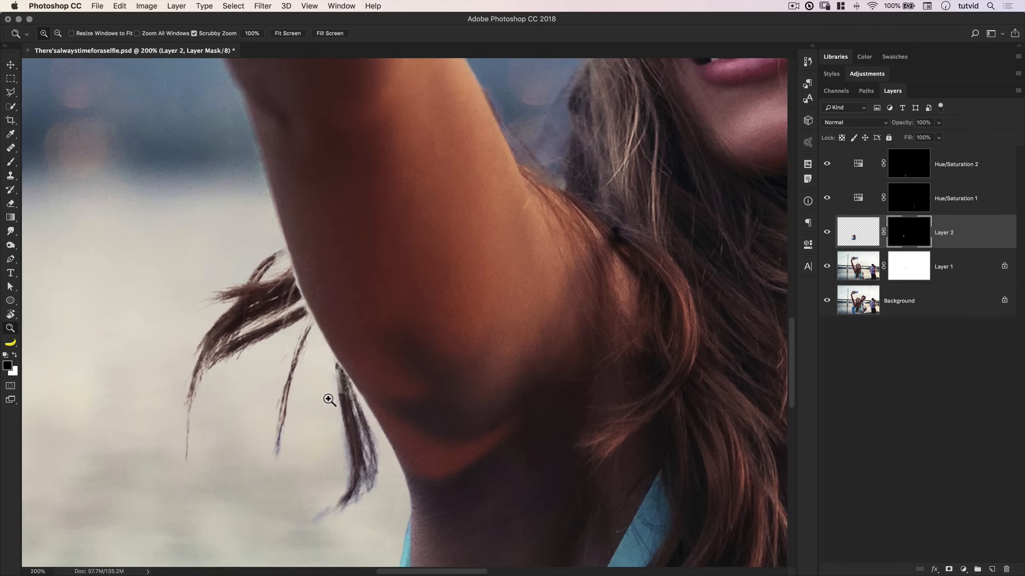
pyautogui.moveTo(340, 372); pyautogui.dragTo(358, 328)
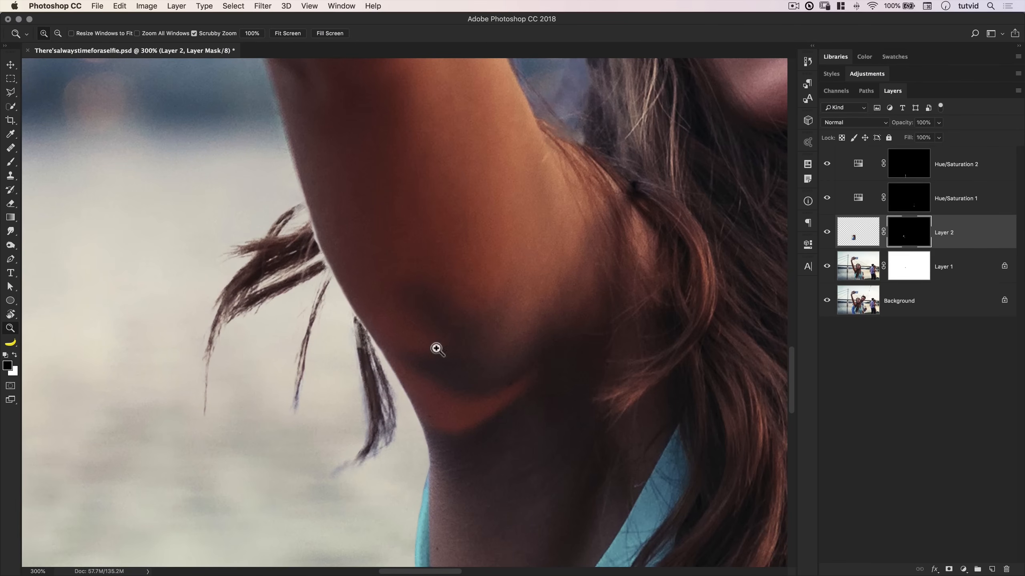
pyautogui.click(858, 235)
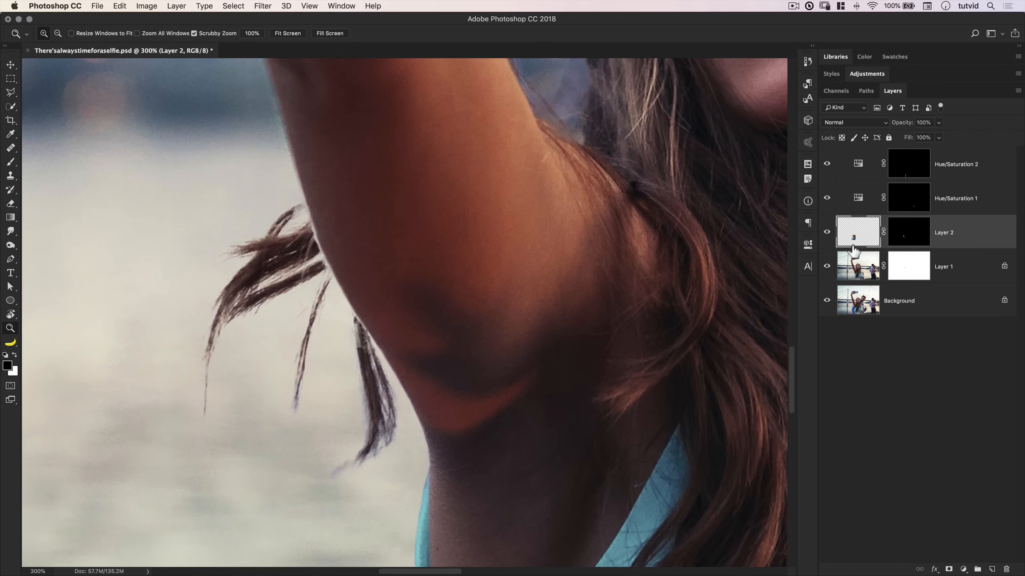
pyautogui.press('v')
pyautogui.press('Right')
pyautogui.press('Right')
pyautogui.press('Right')
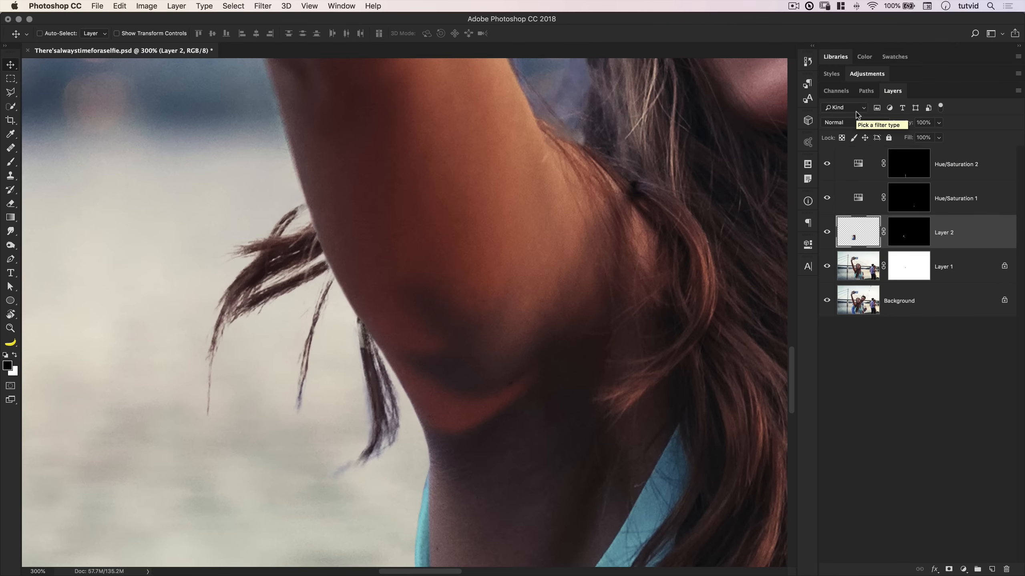
pyautogui.press('Right')
pyautogui.press('Right')
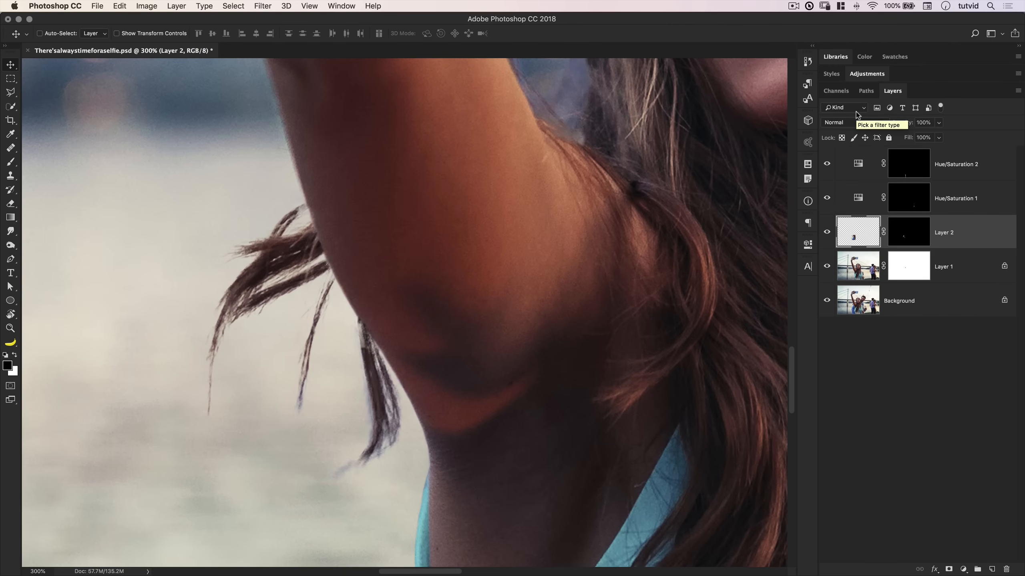
pyautogui.press('super+0')
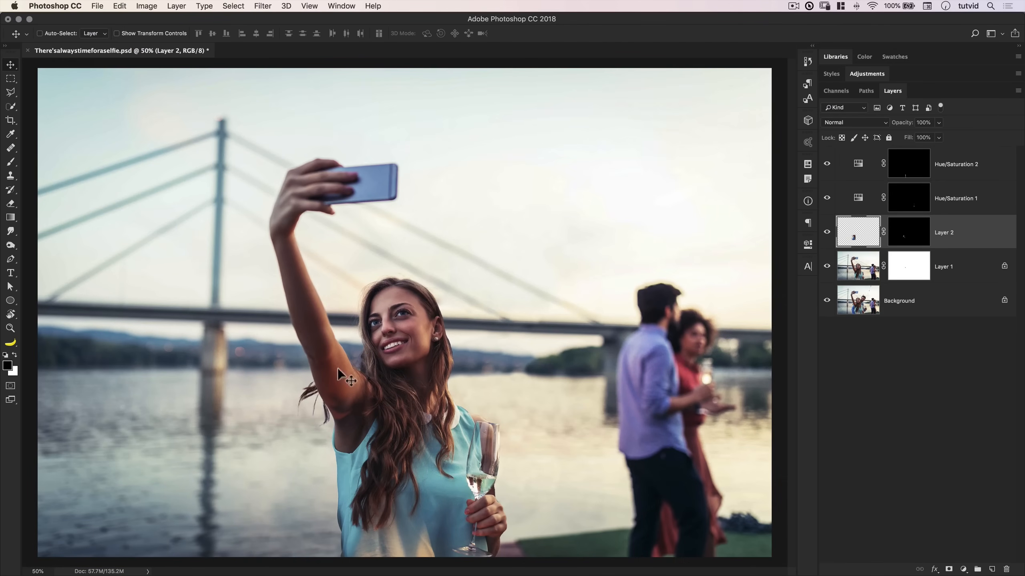
# - Paint white over the loose strands on Layer 2's mask with the Brush in Soft Light mode
pyautogui.press('z')
pyautogui.click(318, 412)
pyautogui.moveTo(318, 412); pyautogui.dragTo(355, 420)
pyautogui.moveTo(365, 395); pyautogui.dragTo(369, 331)
pyautogui.click(913, 238)
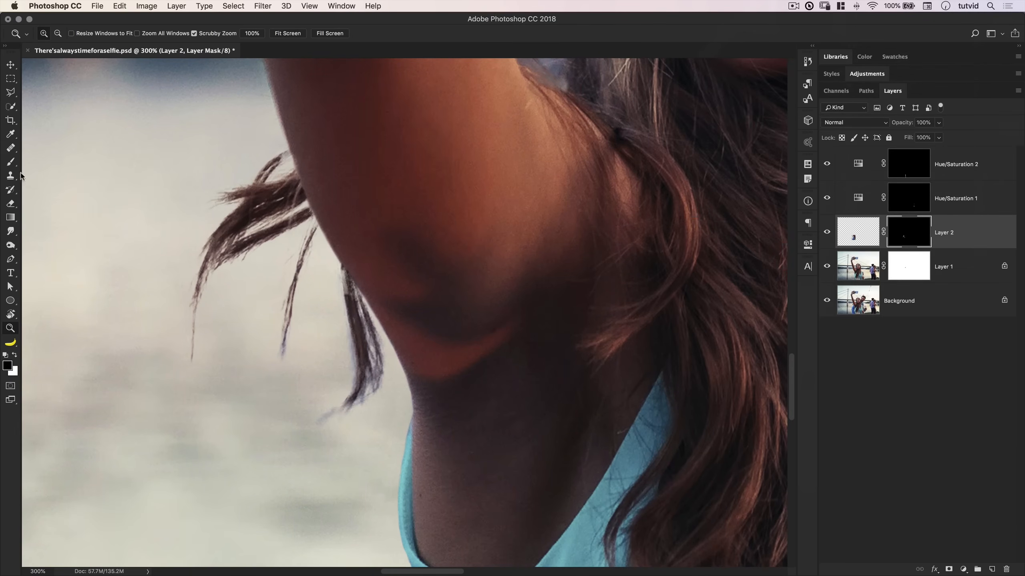
pyautogui.click(14, 162)
pyautogui.click(148, 35)
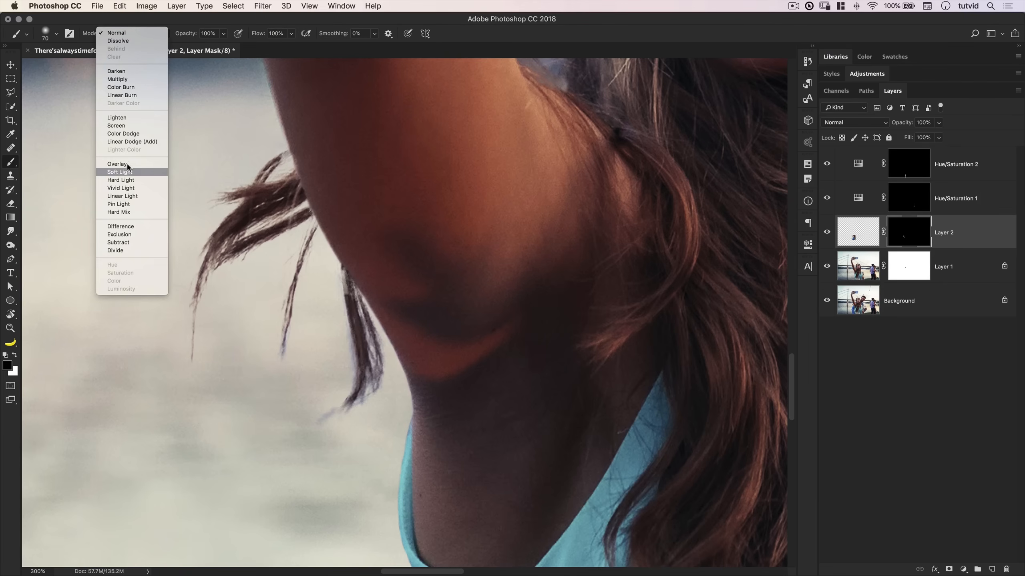
pyautogui.click(131, 171)
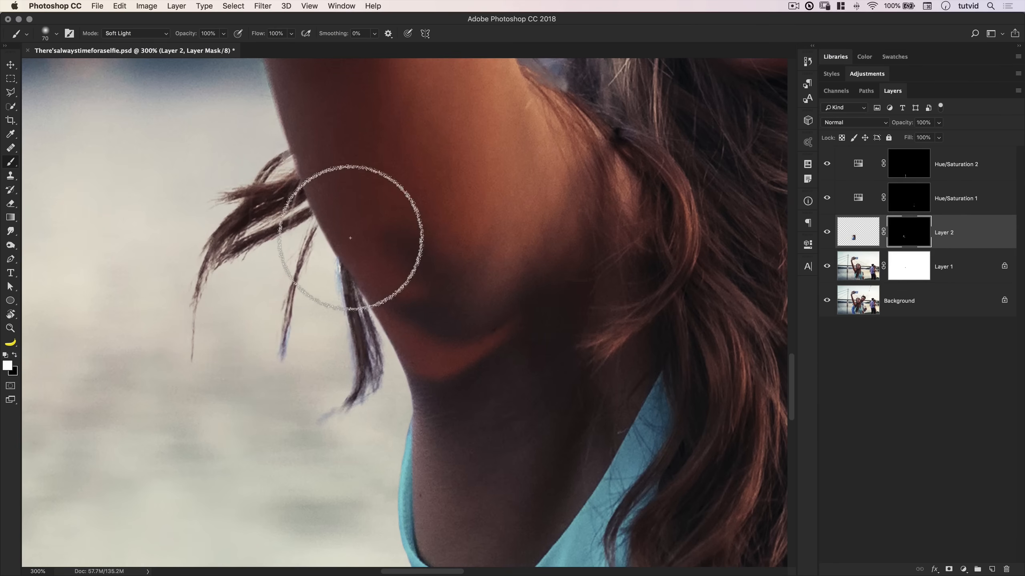
pyautogui.moveTo(371, 331); pyautogui.dragTo(372, 387)
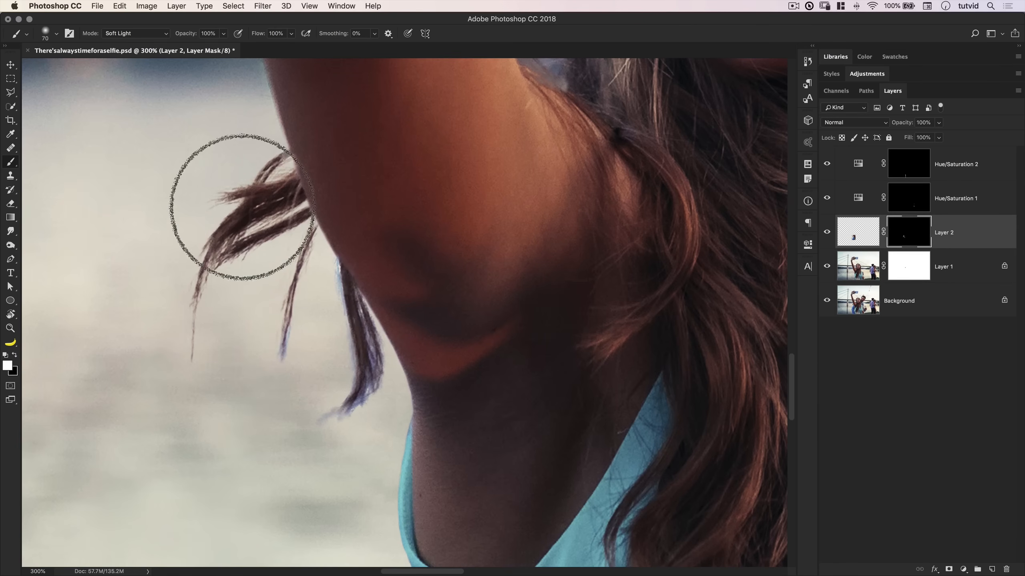
pyautogui.moveTo(313, 240); pyautogui.dragTo(284, 386)
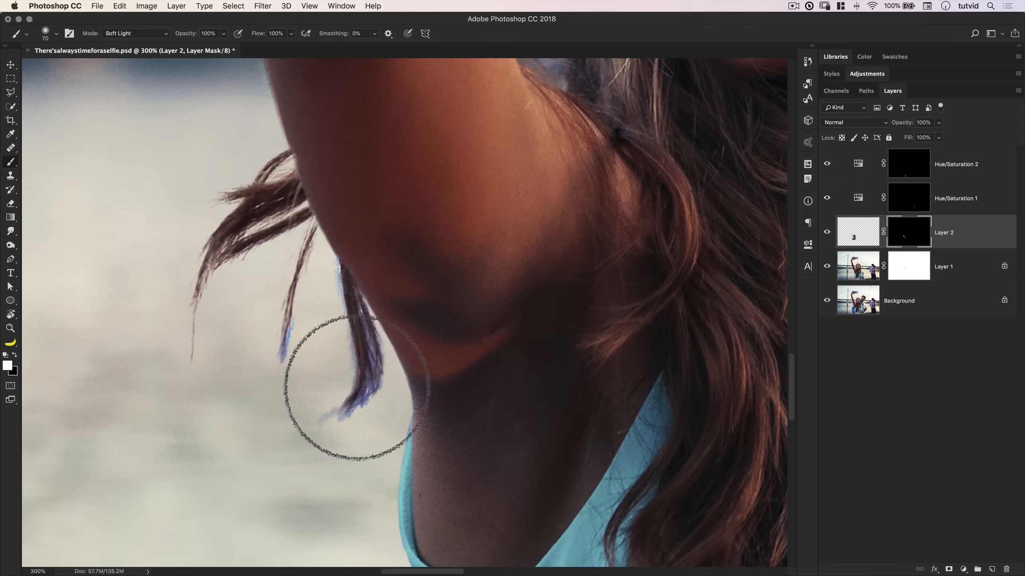
# - Undo the last brush strokes on Layer 2's mask and reduce the brush size to 30
pyautogui.press('super+alt+z')
pyautogui.press('super+alt+z')
pyautogui.press('super+alt+z')
pyautogui.press('super+alt+z')
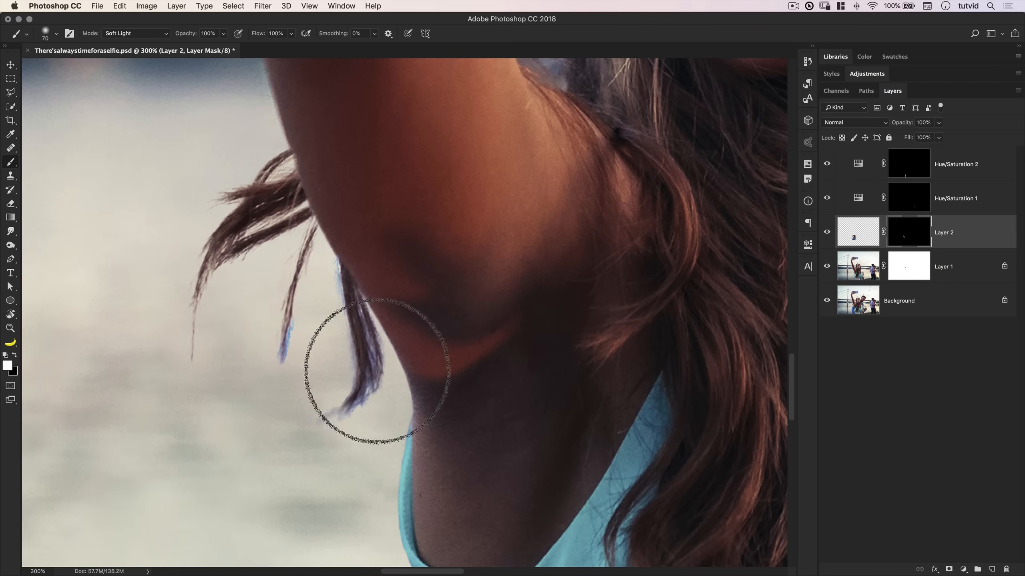
pyautogui.press('[')
pyautogui.press('[')
pyautogui.press('[')
pyautogui.press('[')
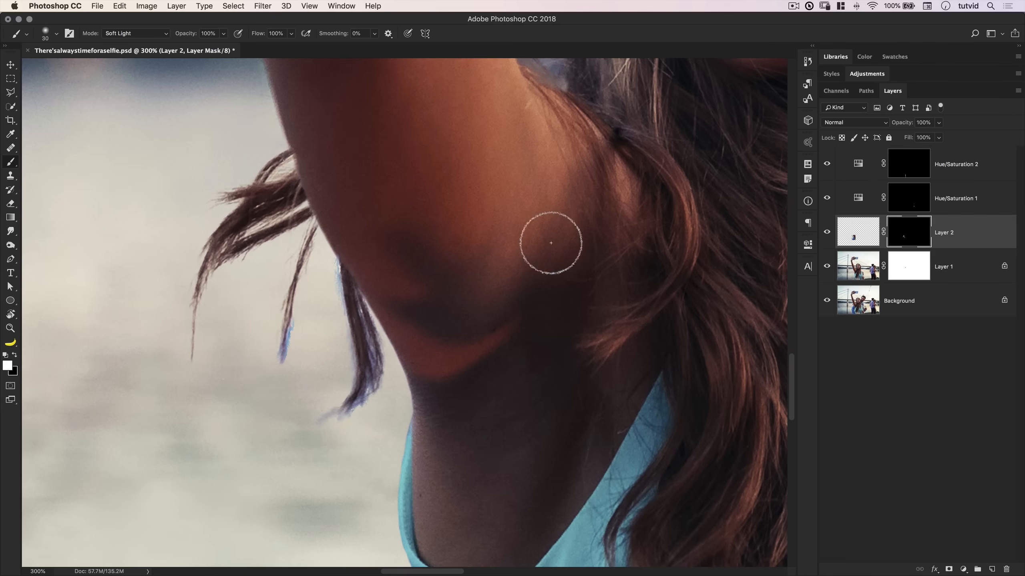
# - Open a Hue/Saturation adjustment on Layer 2's image, set the Blues saturation to -100 and lower the Blues hue
pyautogui.click(859, 232)
pyautogui.press('x')
pyautogui.click(146, 7)
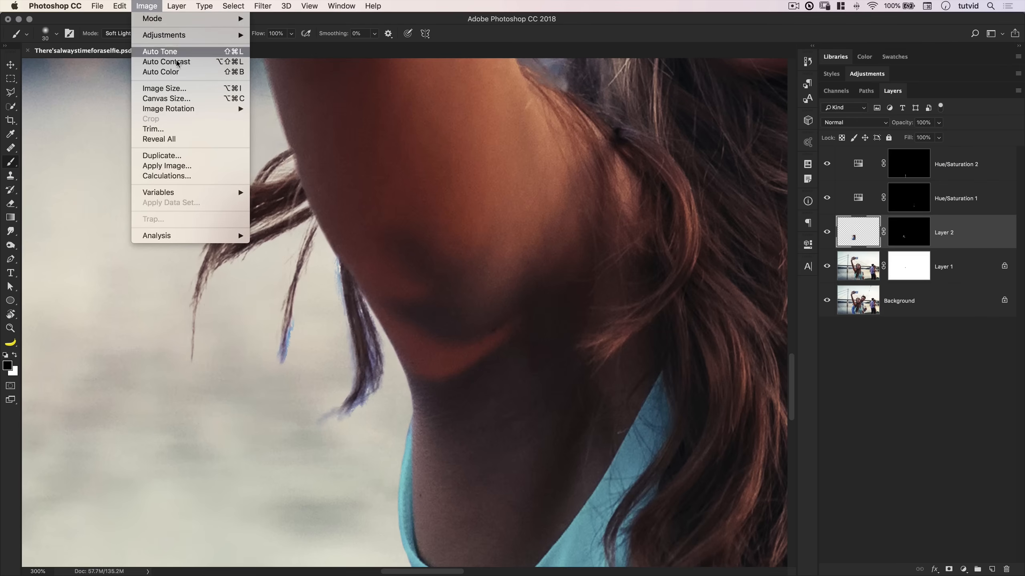
pyautogui.moveTo(173, 36)
pyautogui.click(290, 92)
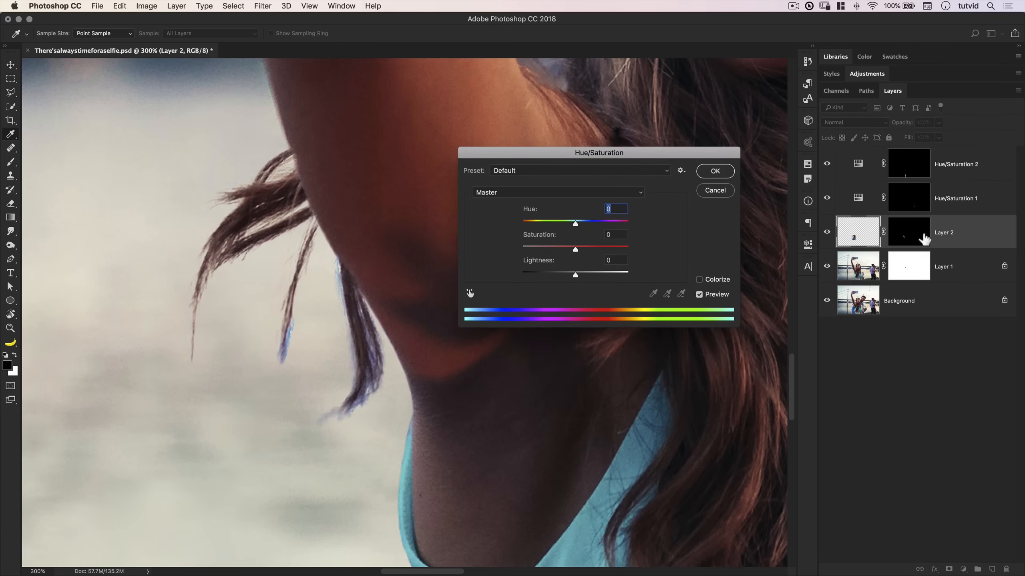
pyautogui.click(556, 197)
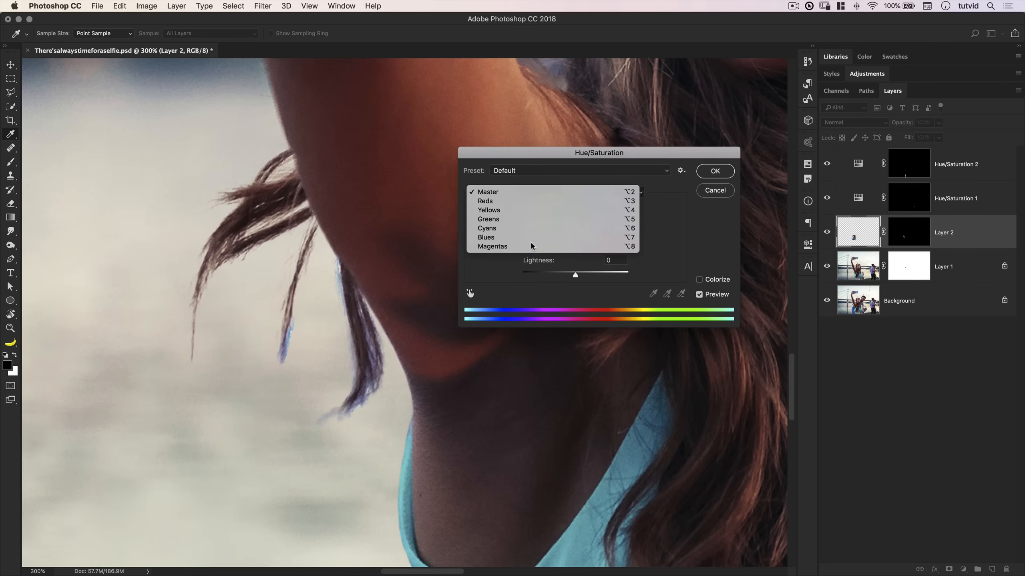
pyautogui.click(566, 233)
pyautogui.moveTo(575, 249); pyautogui.dragTo(521, 249)
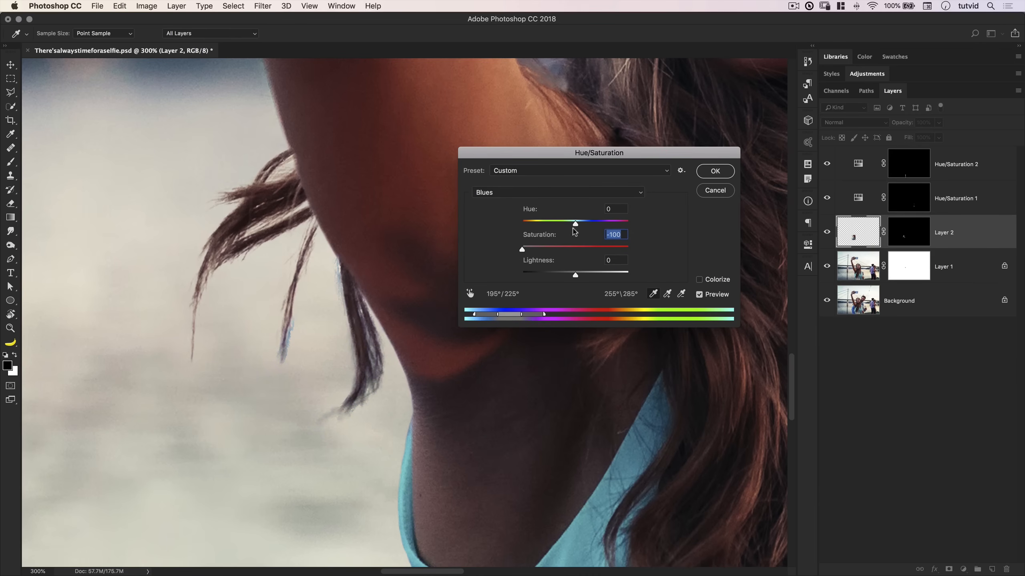
pyautogui.moveTo(575, 224); pyautogui.dragTo(531, 253)
# - Set the Cyans saturation to -100 and hue to -143 in the Hue/Saturation adjustment
pyautogui.click(553, 197)
pyautogui.click(552, 184)
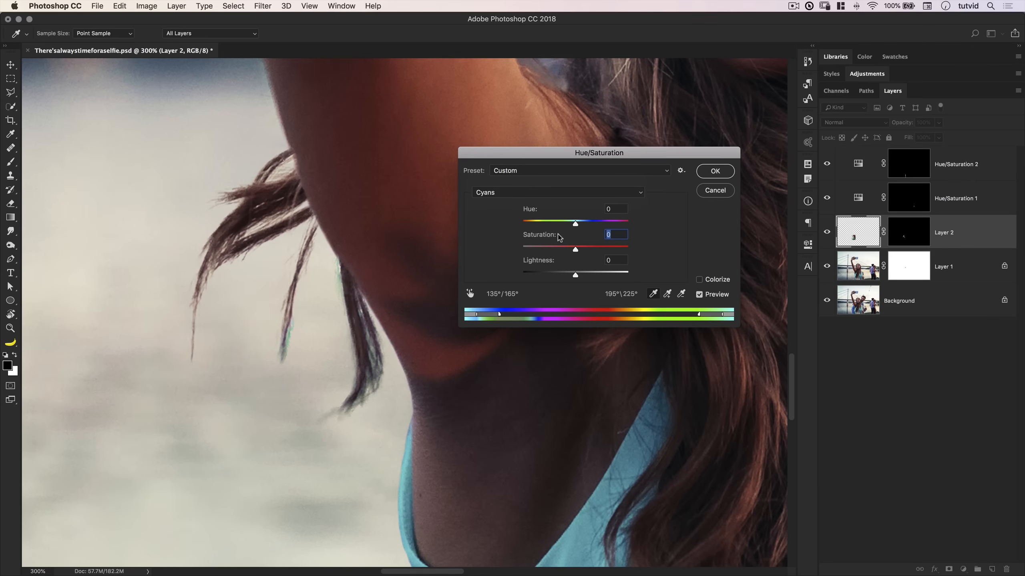
pyautogui.moveTo(573, 252); pyautogui.dragTo(521, 281)
pyautogui.moveTo(559, 223); pyautogui.dragTo(533, 227)
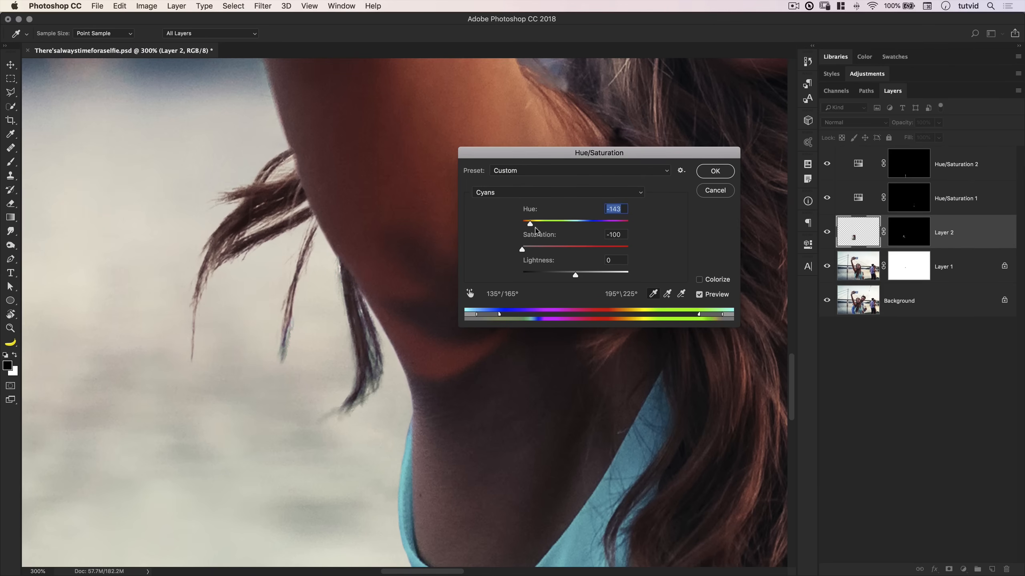
# - Set the Magentas saturation to -100 and hue to -77, apply the adjustment to Layer 2, and fit the photo in view
pyautogui.click(548, 189)
pyautogui.click(549, 212)
pyautogui.moveTo(575, 250); pyautogui.dragTo(515, 256)
pyautogui.moveTo(568, 220); pyautogui.dragTo(546, 226)
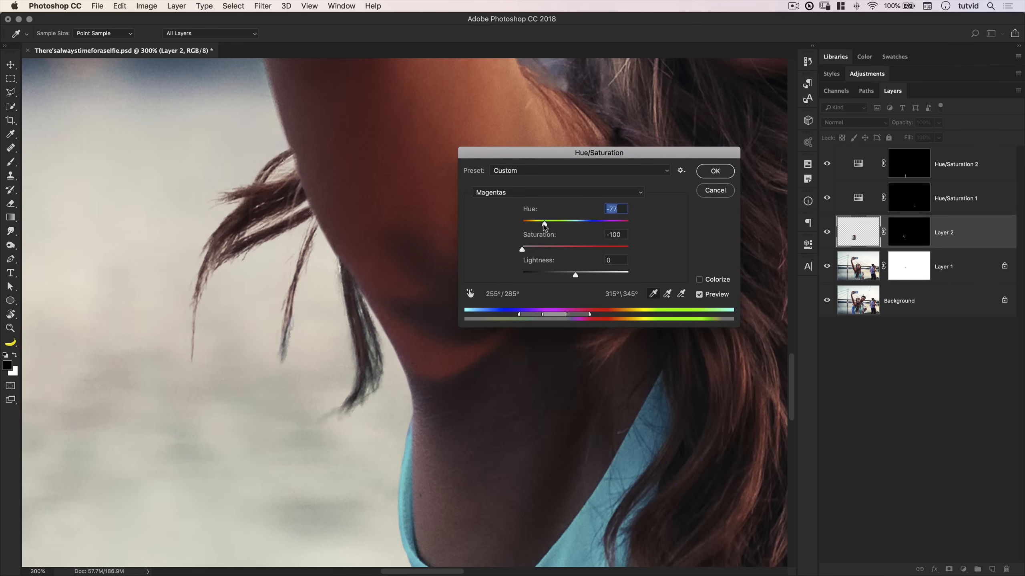
pyautogui.click(712, 174)
pyautogui.press('b')
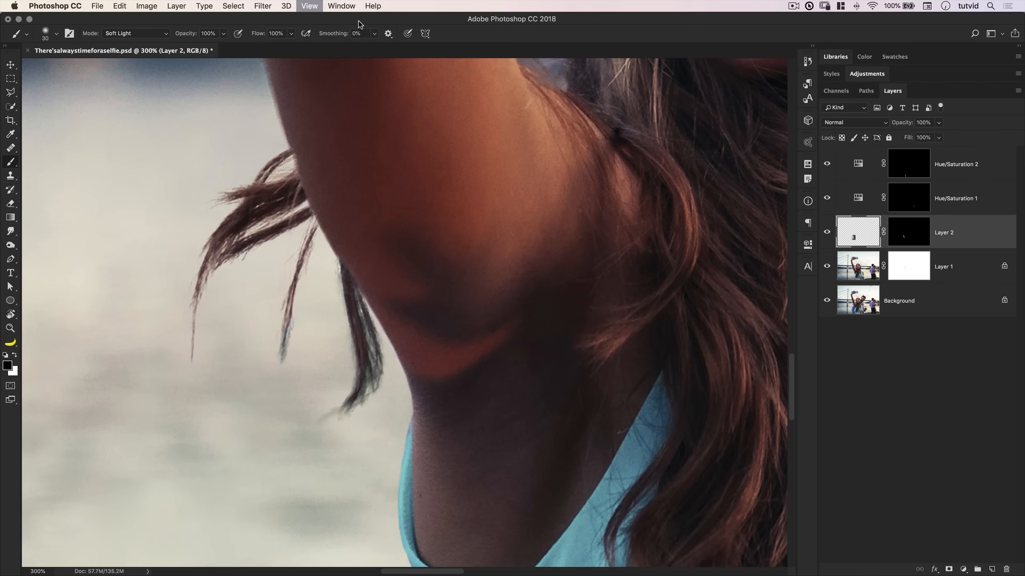
pyautogui.press('super+0')
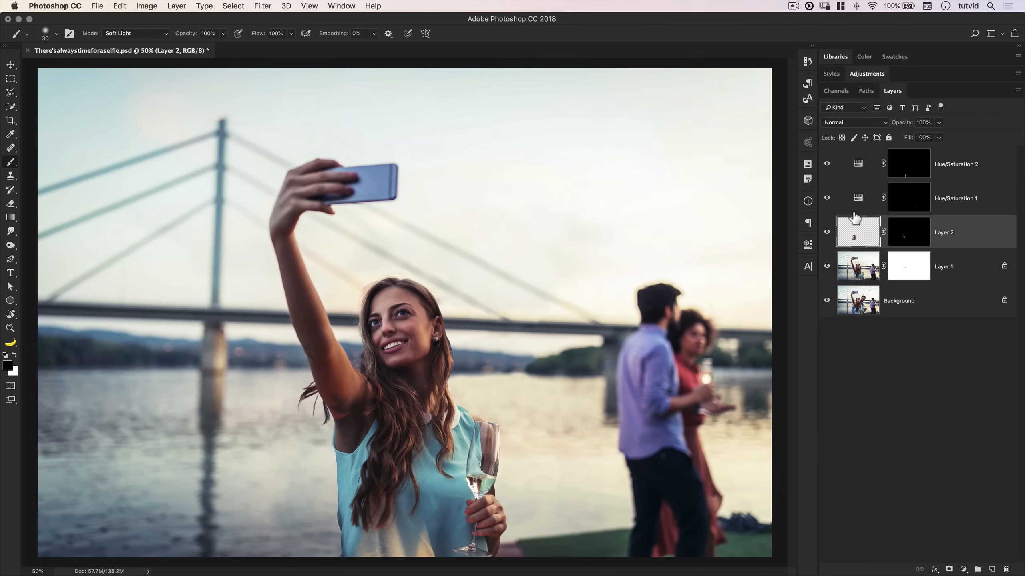
# - Compare the photo with and without Layer 2, and the finished retouch against the original Background alone
pyautogui.click(826, 234)
pyautogui.click(827, 234)
pyautogui.keyDown('alt'); pyautogui.click(827, 304); pyautogui.keyUp('alt')
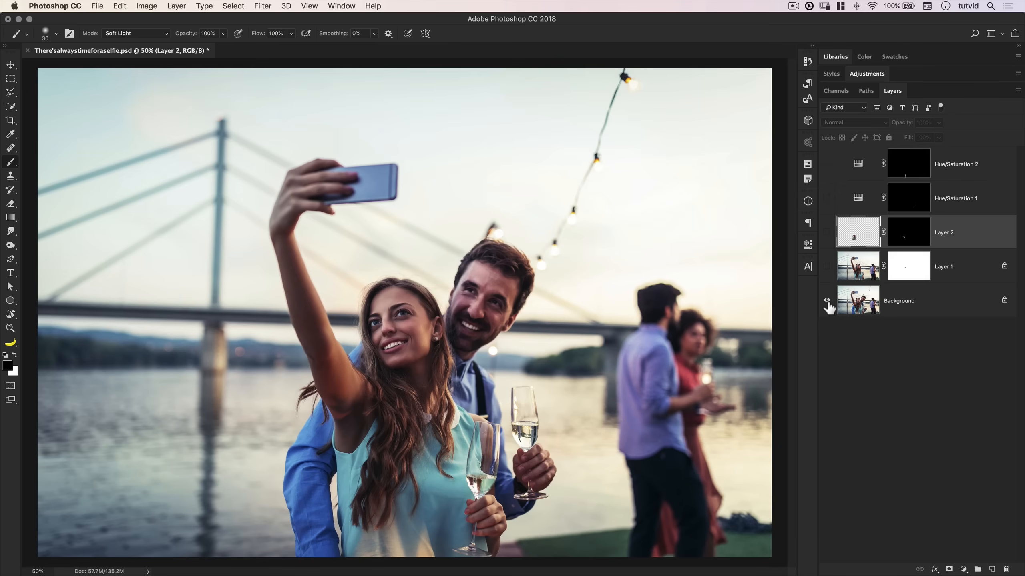
pyautogui.keyDown('alt'); pyautogui.click(828, 303); pyautogui.keyUp('alt')
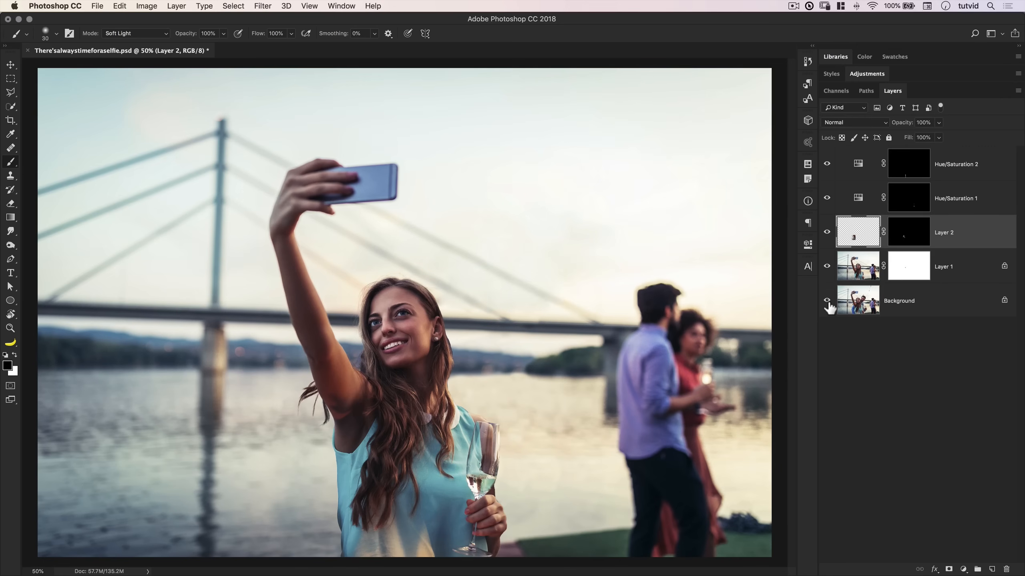
pyautogui.keyDown('alt'); pyautogui.click(827, 304); pyautogui.keyUp('alt')
pyautogui.keyDown('alt'); pyautogui.click(828, 303); pyautogui.keyUp('alt')
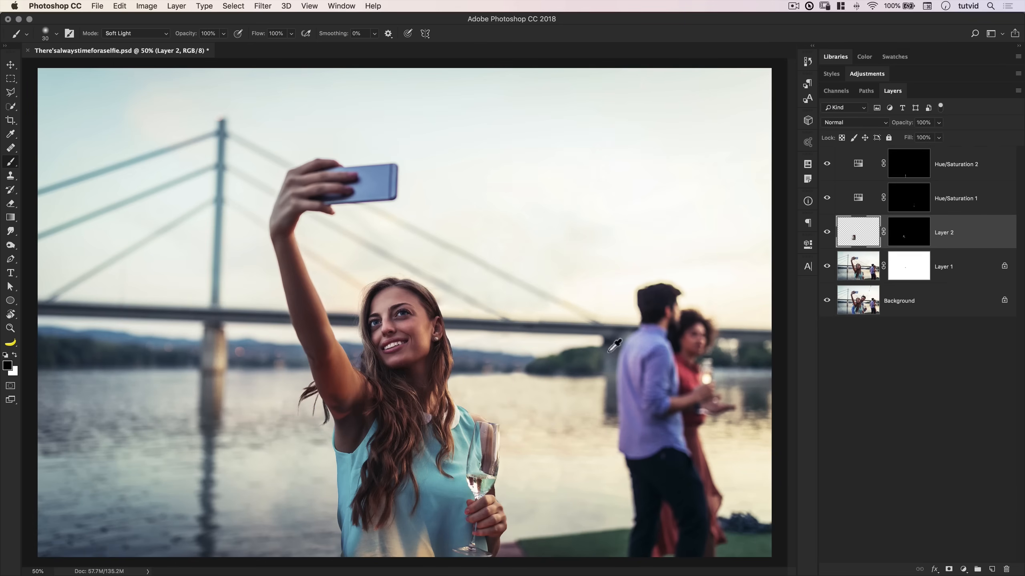